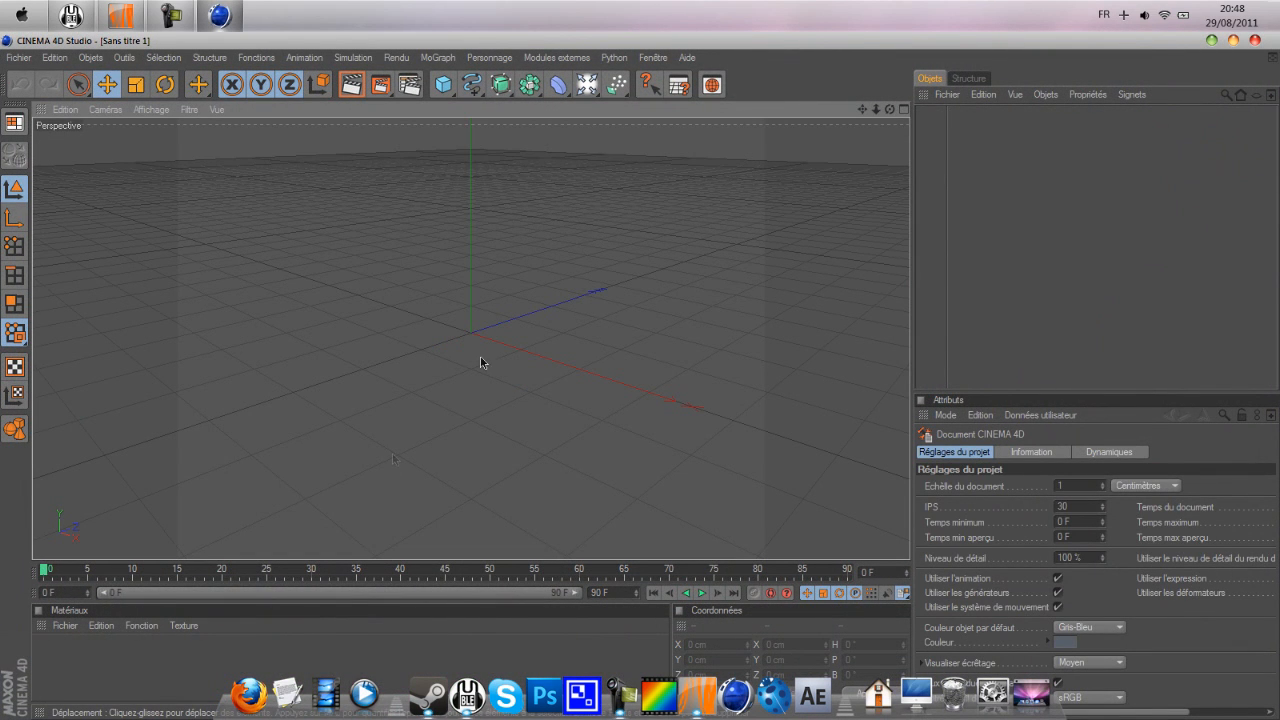
Set the render output size to 1600 pixels wide by 900 pixels high.
click(401, 89)
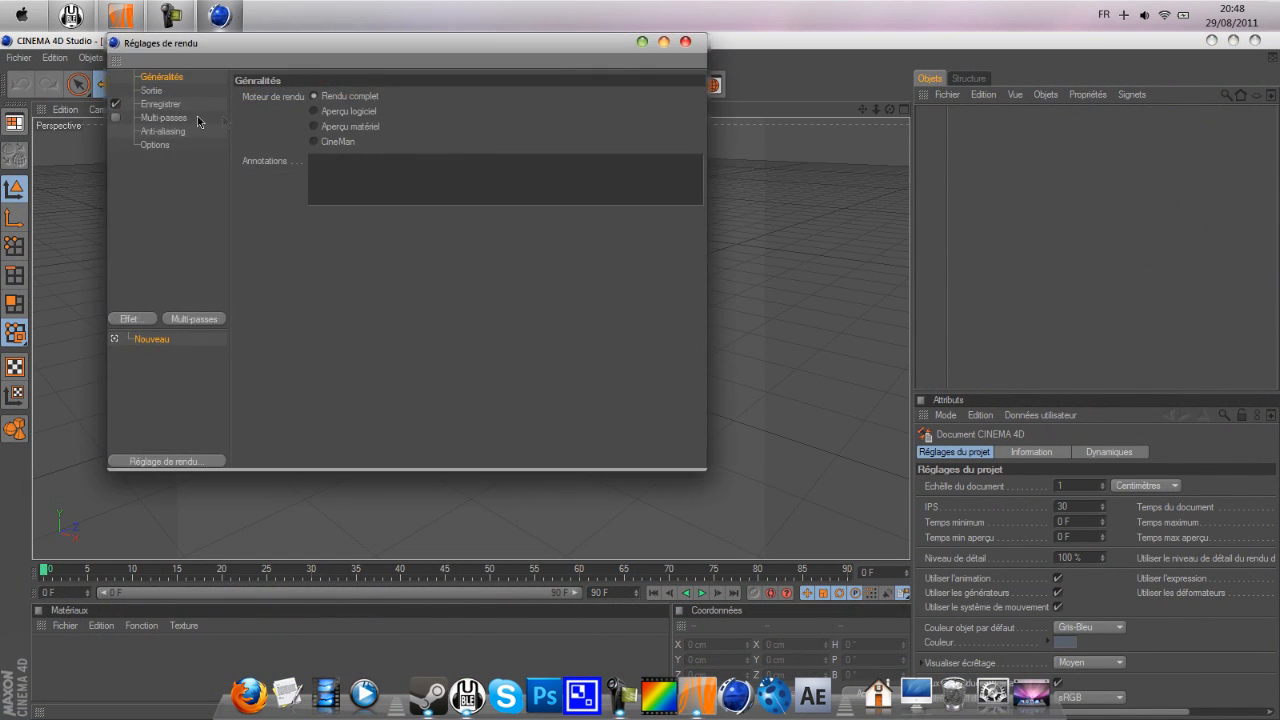
click(152, 91)
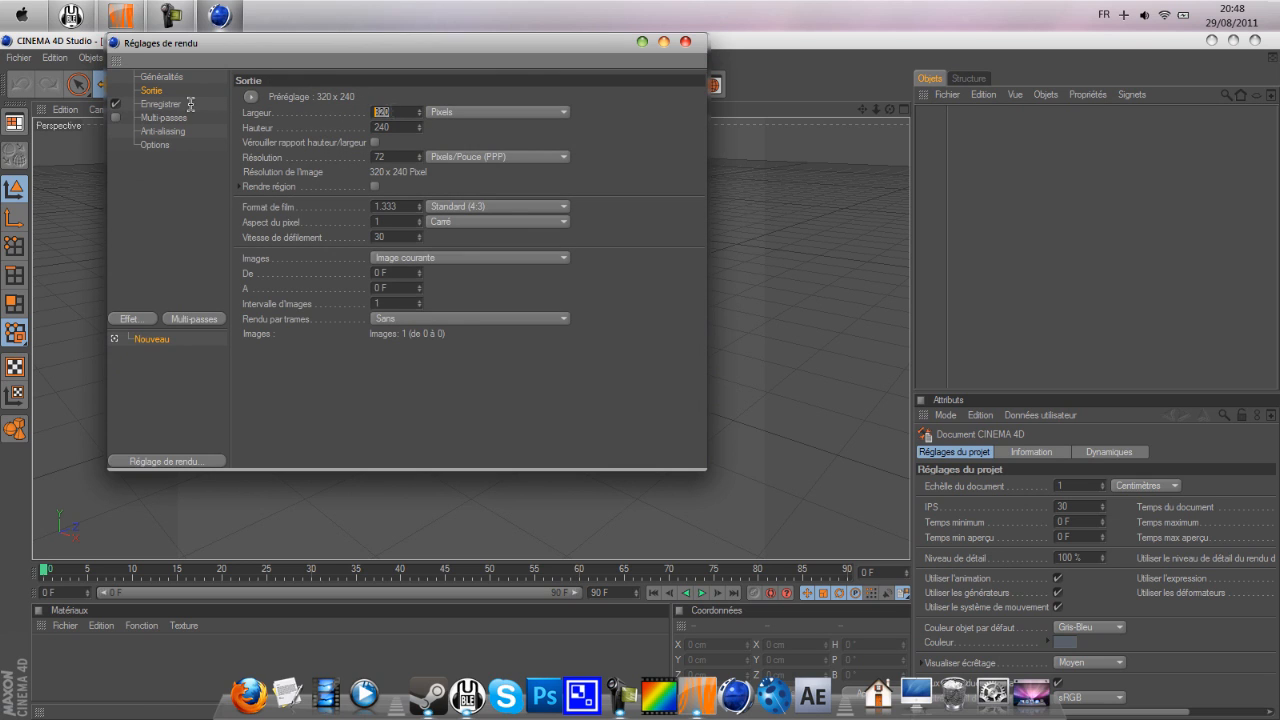
text(1600)
key(Tab)
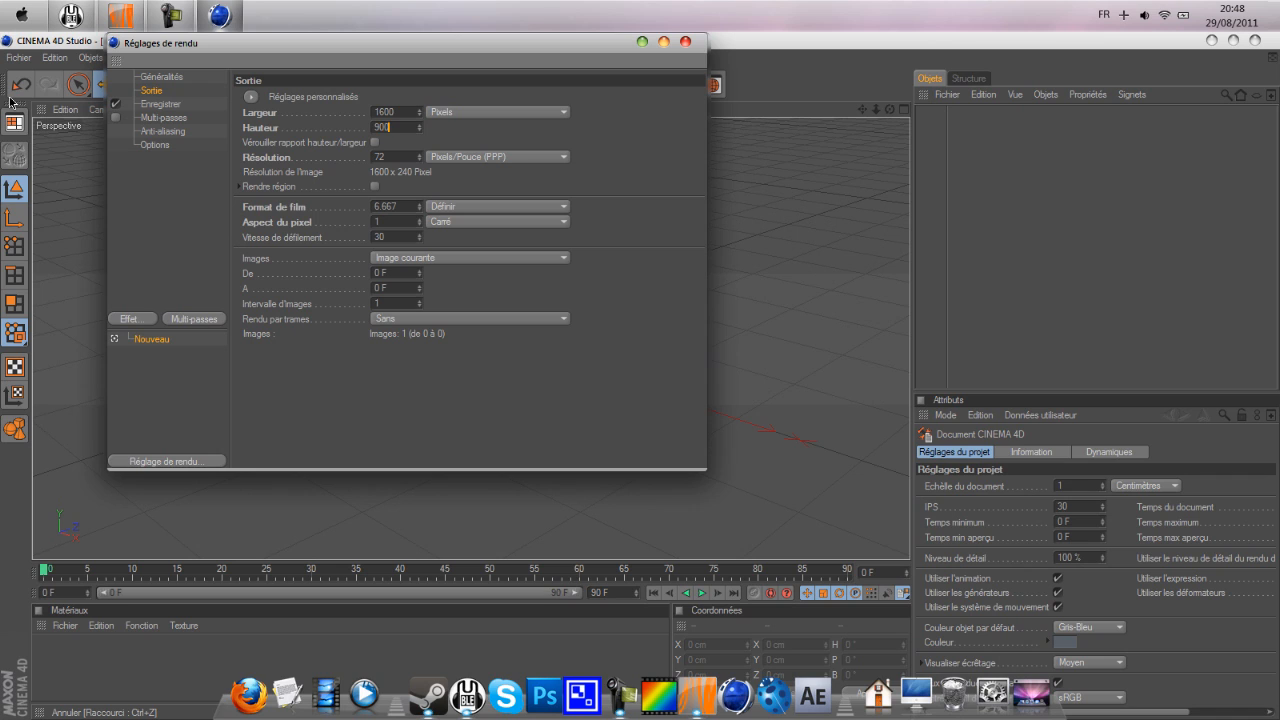
text(900)
key(Return)
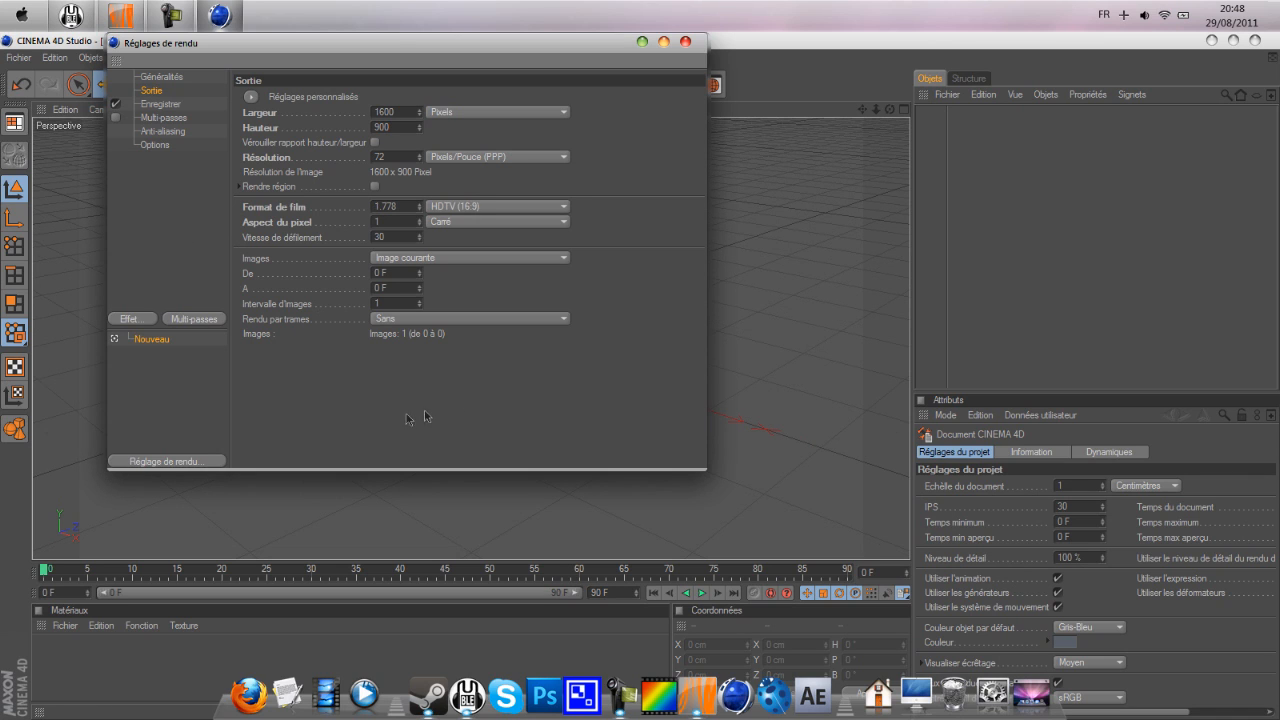
Set the render to save in JPEG format as a file named SyNkro on the desktop.
click(160, 104)
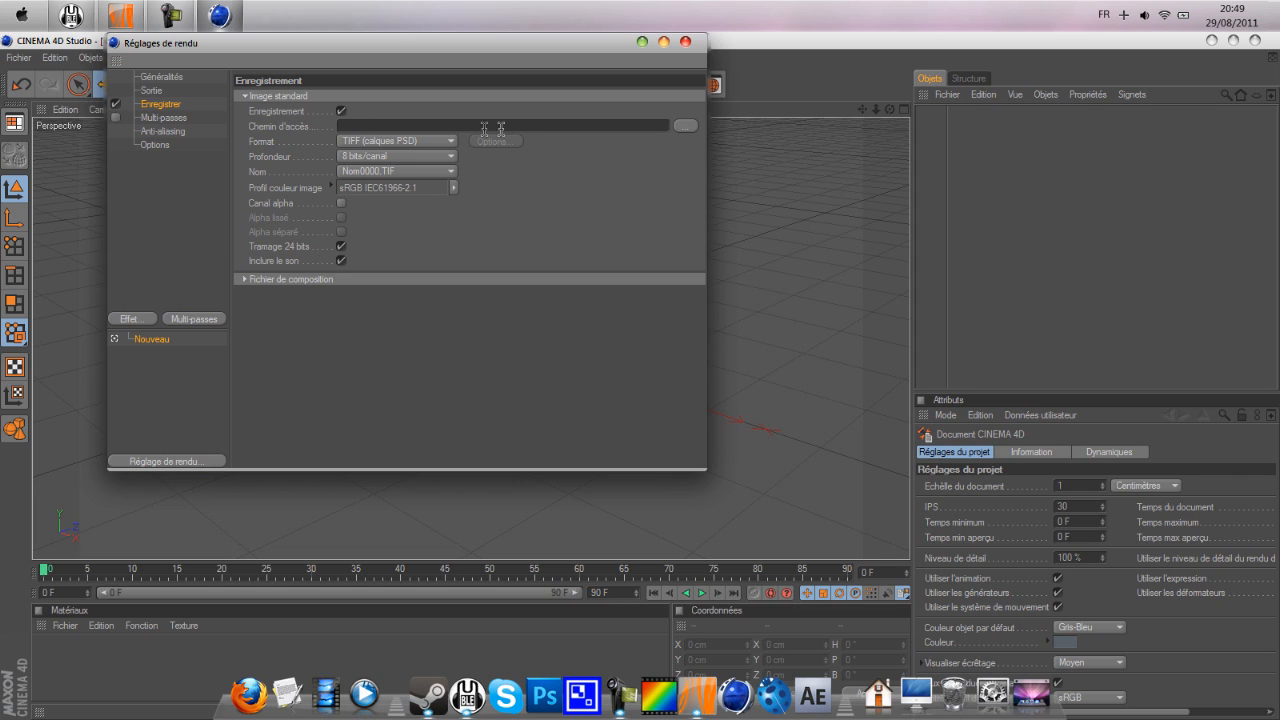
click(452, 142)
click(418, 218)
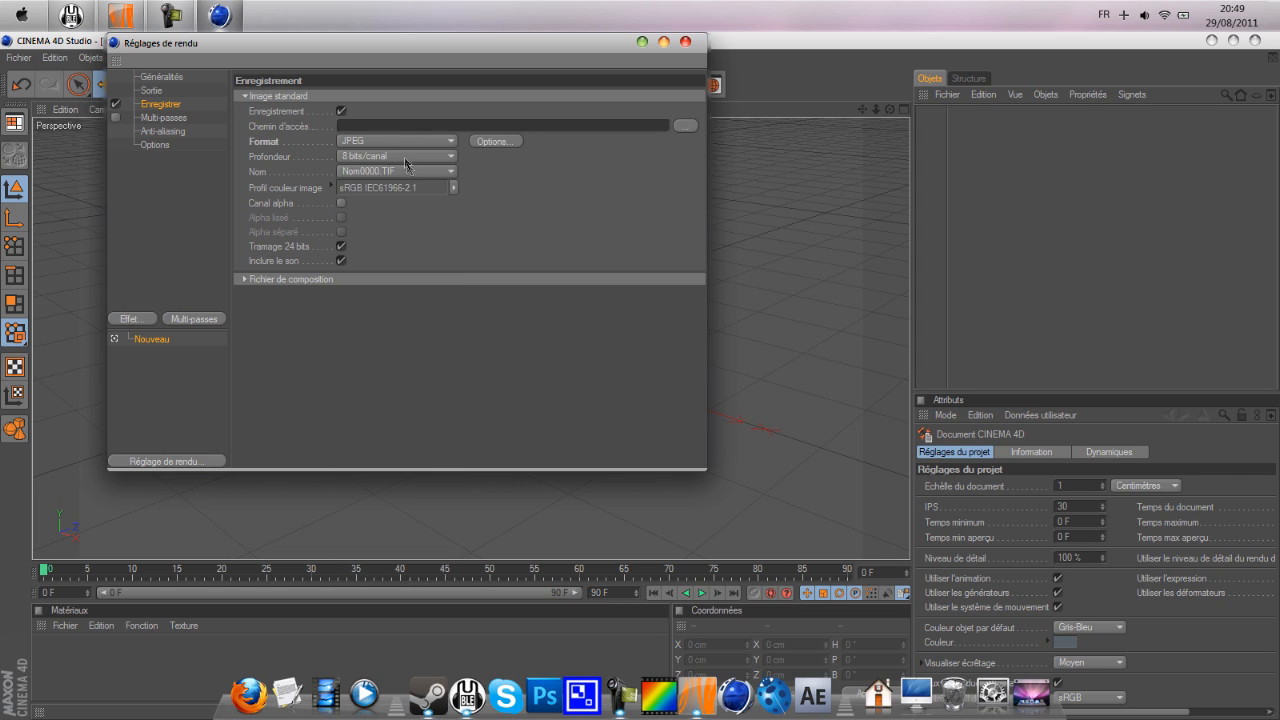
click(697, 128)
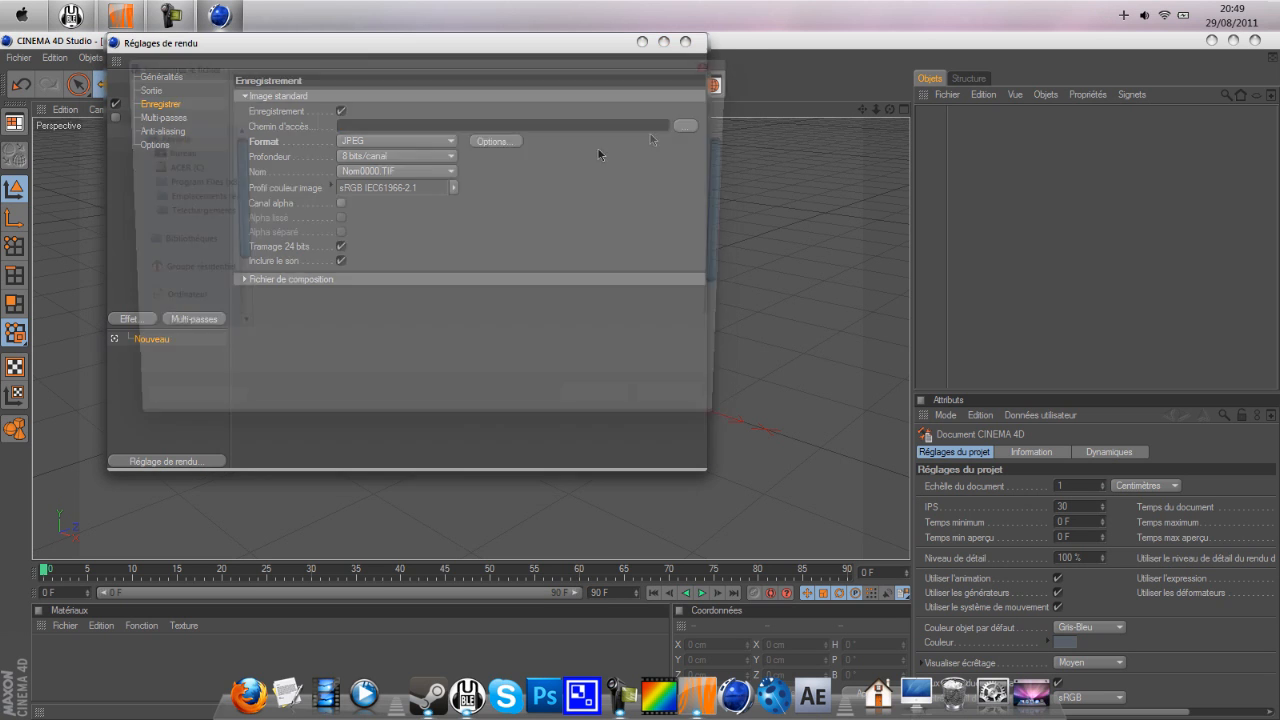
click(332, 377)
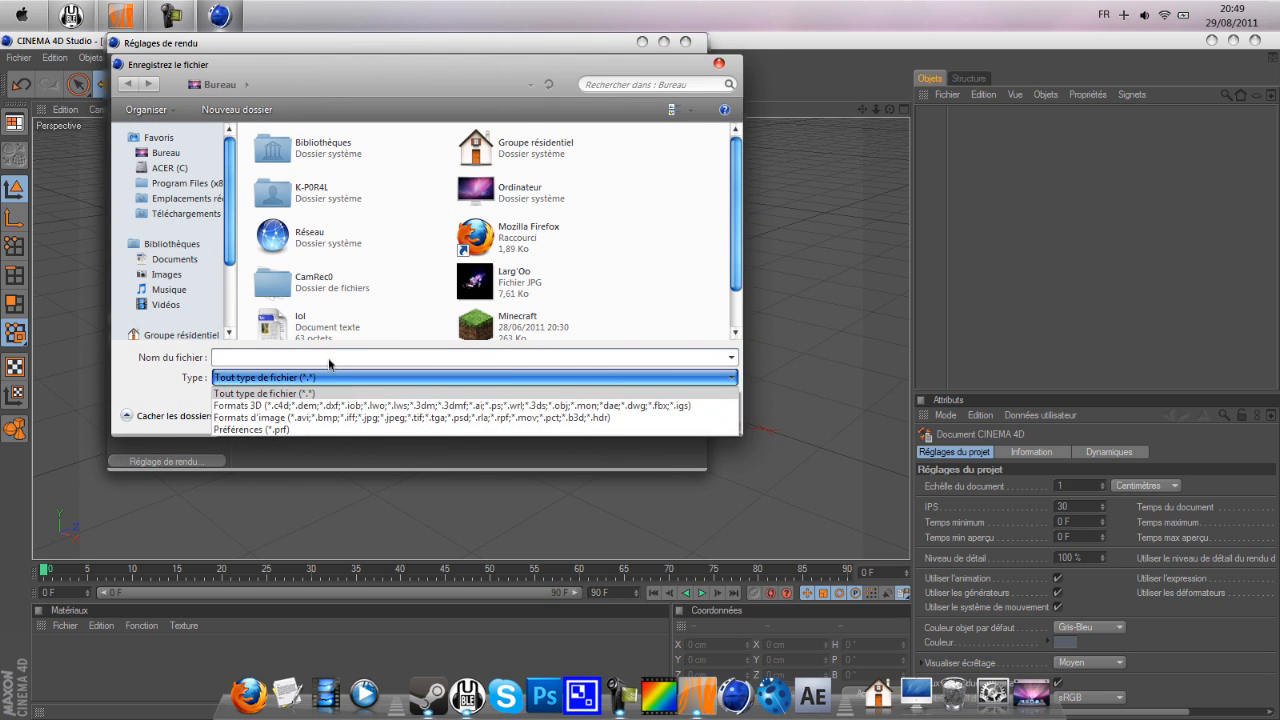
click(328, 358)
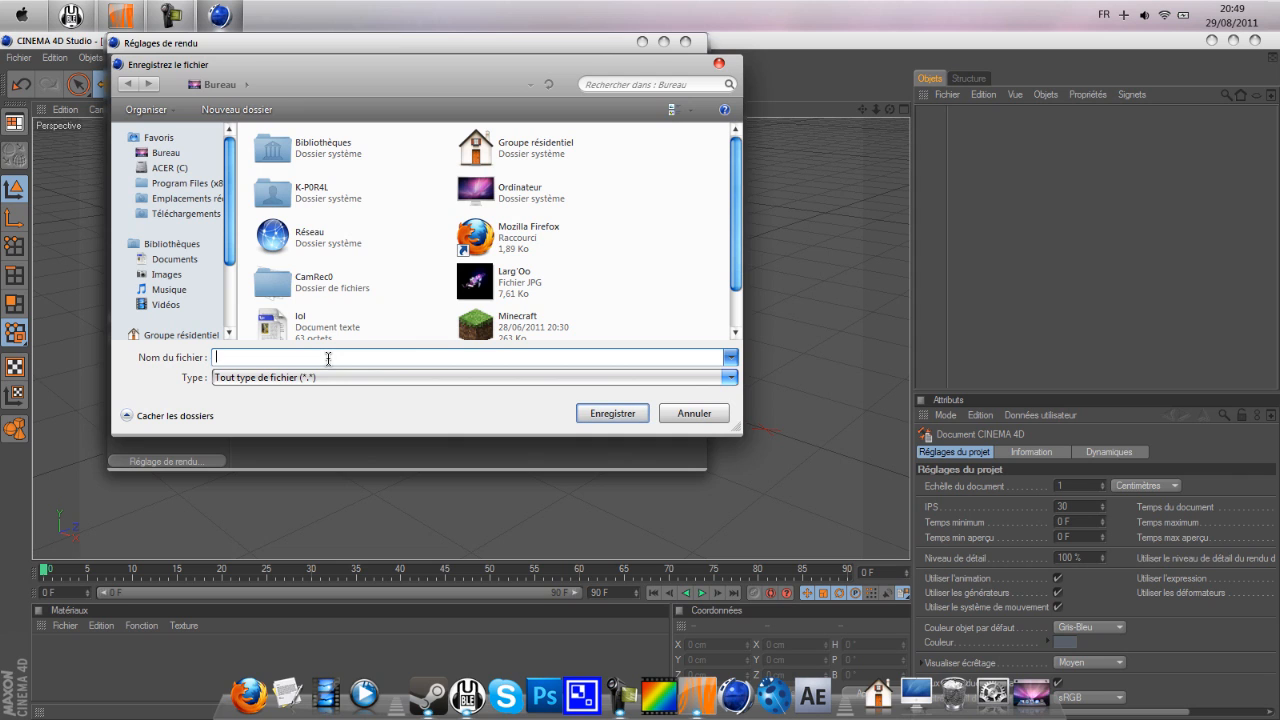
text(S)
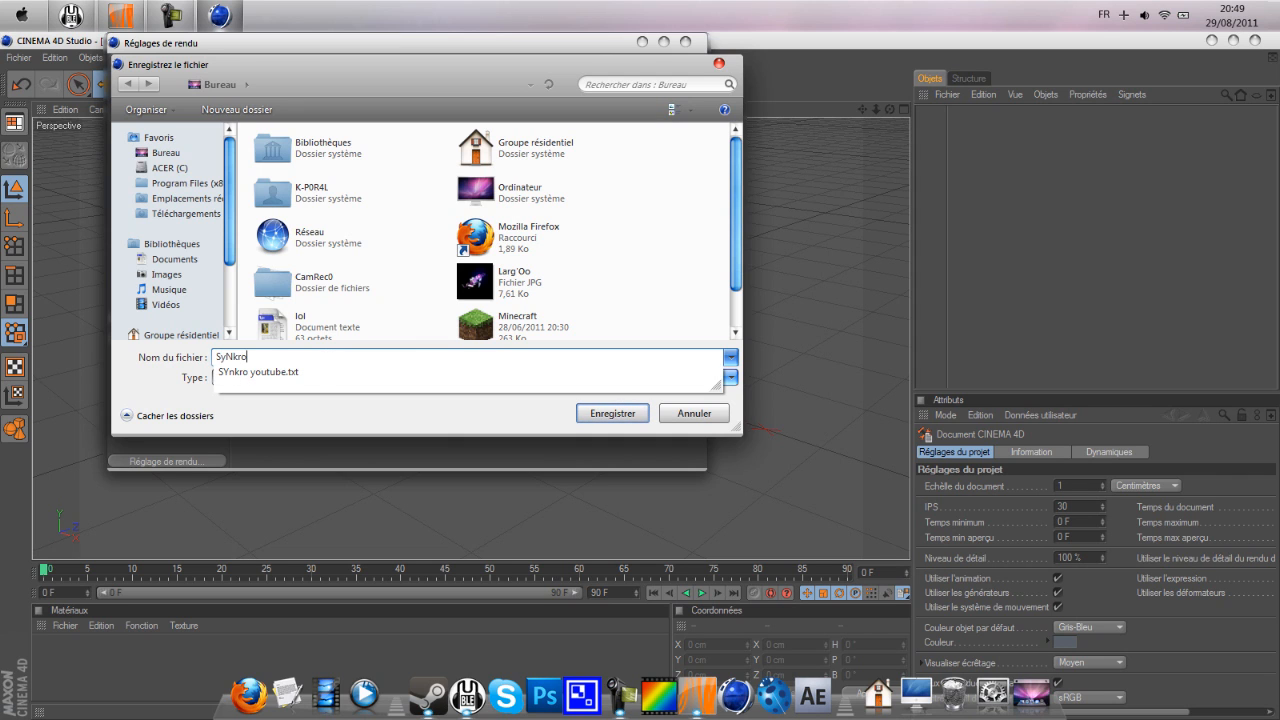
text(yNkro)
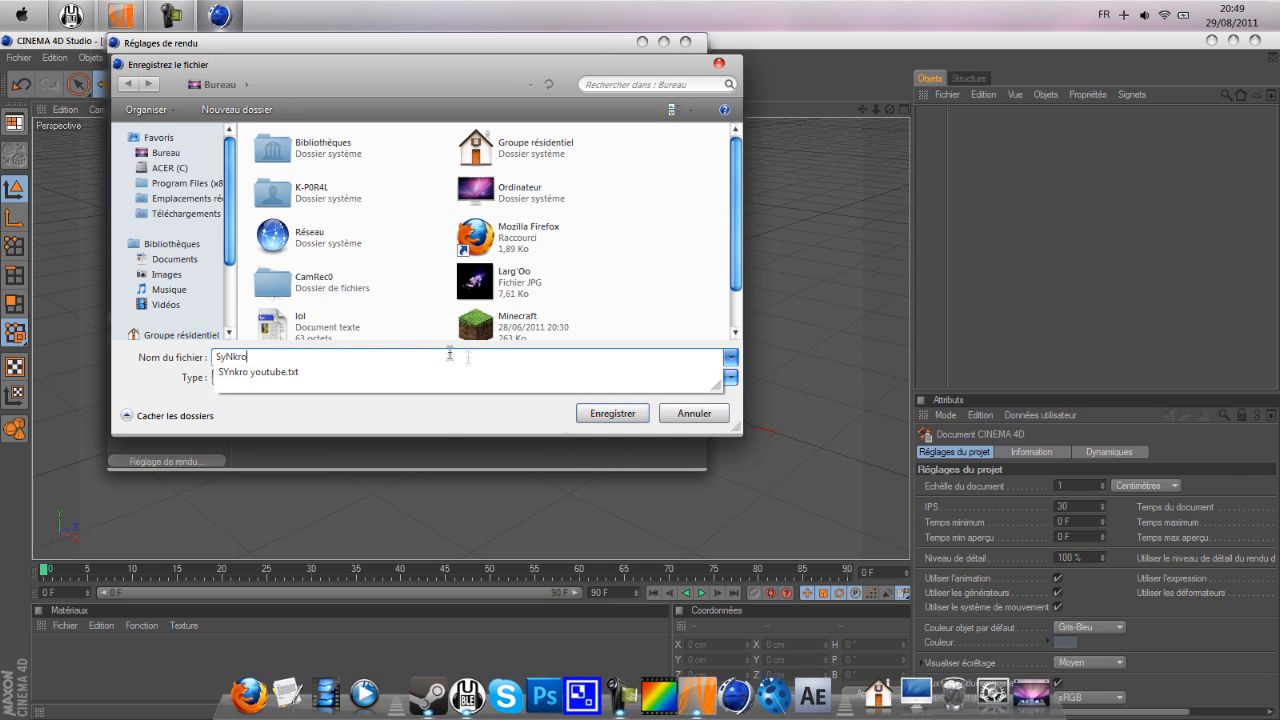
click(603, 416)
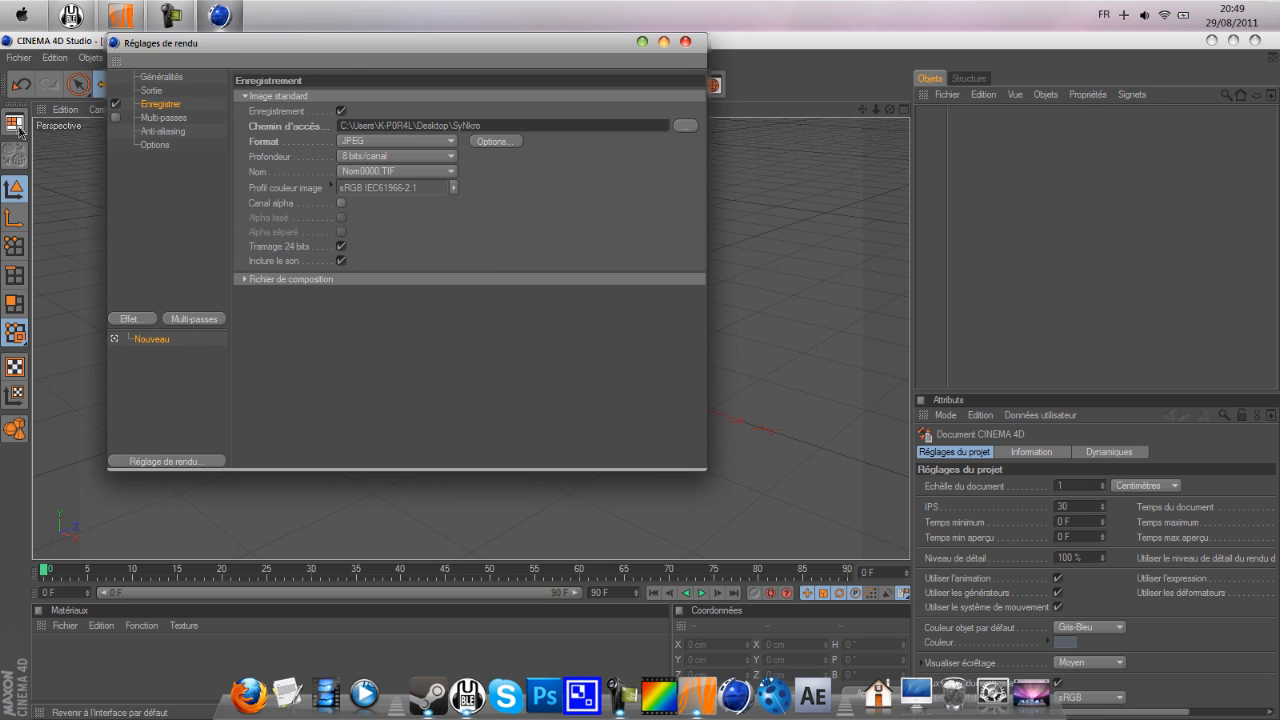
click(152, 91)
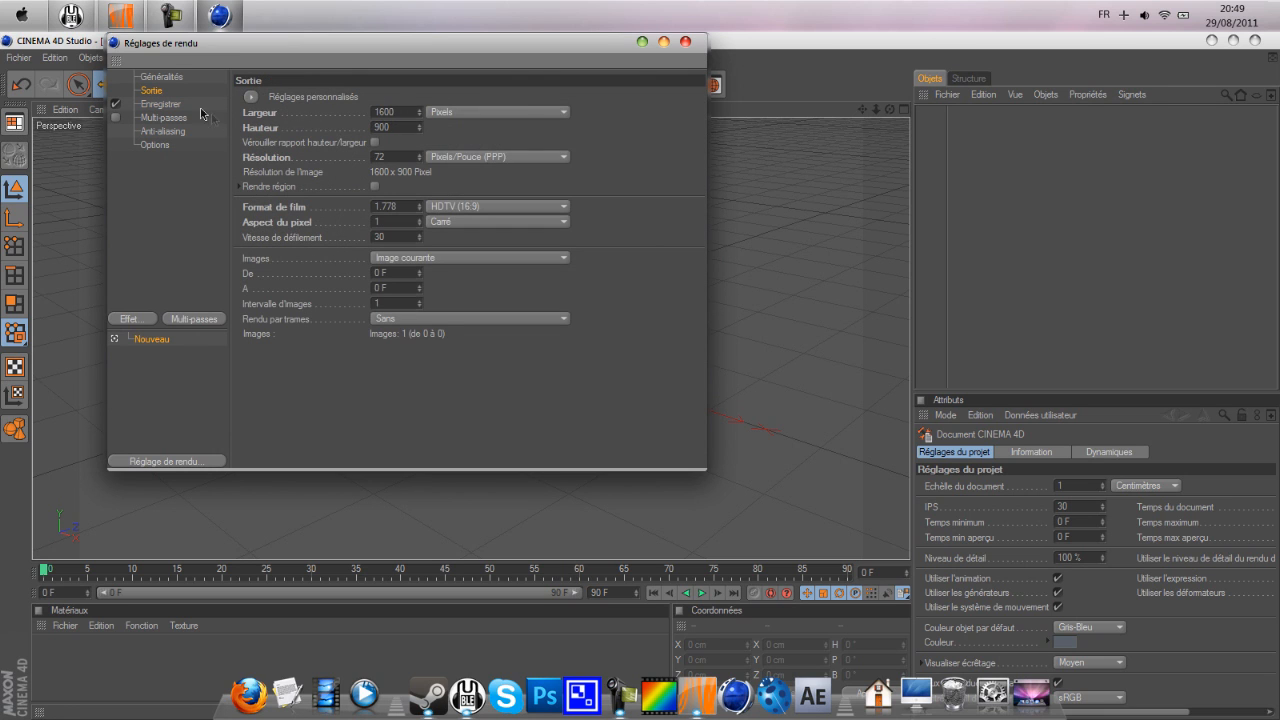
click(166, 80)
click(159, 103)
click(165, 117)
Set the render anti-aliasing to Au mieux with the Image fixe filter and a maximum level of 2x2.
click(198, 132)
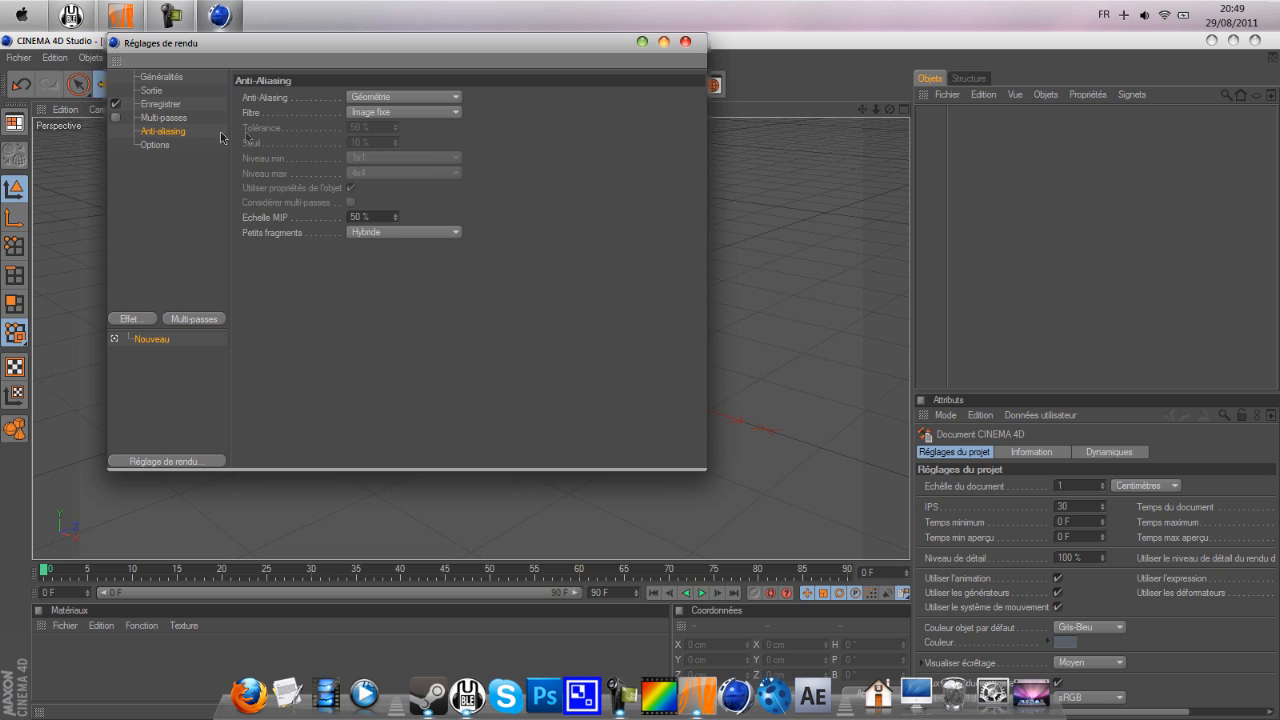
click(446, 100)
click(439, 130)
click(422, 99)
click(417, 139)
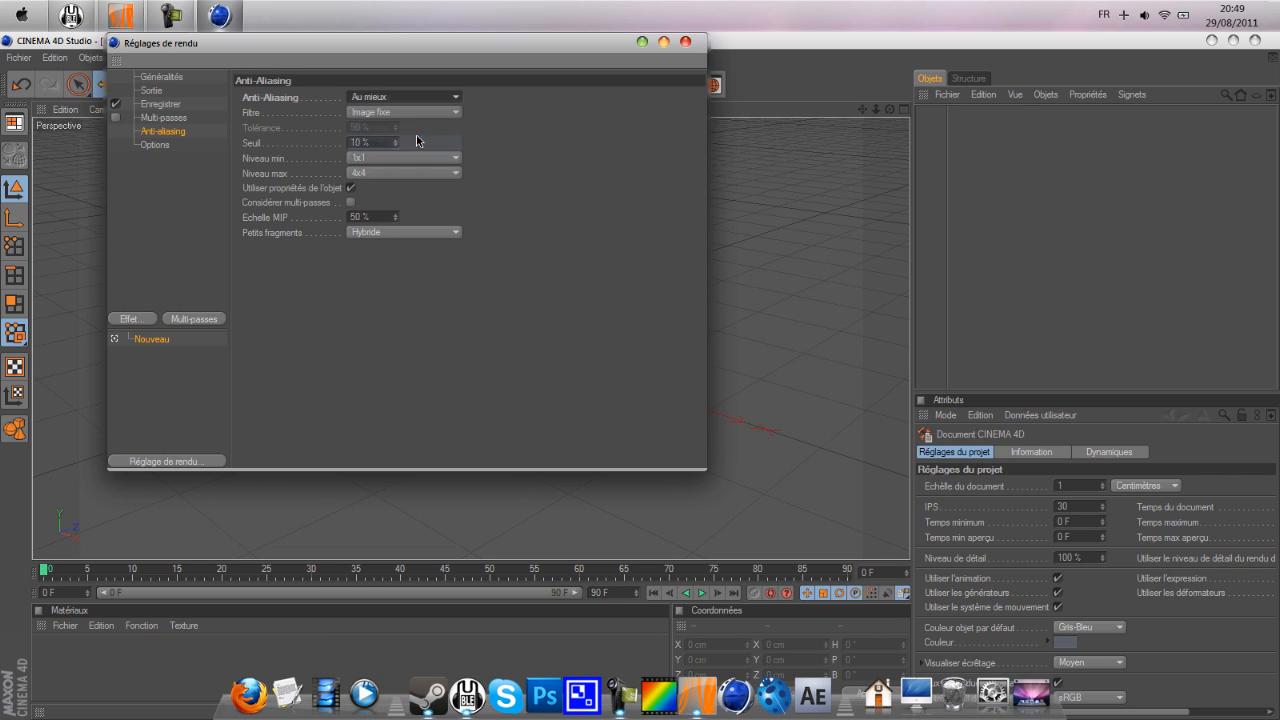
click(414, 112)
click(406, 126)
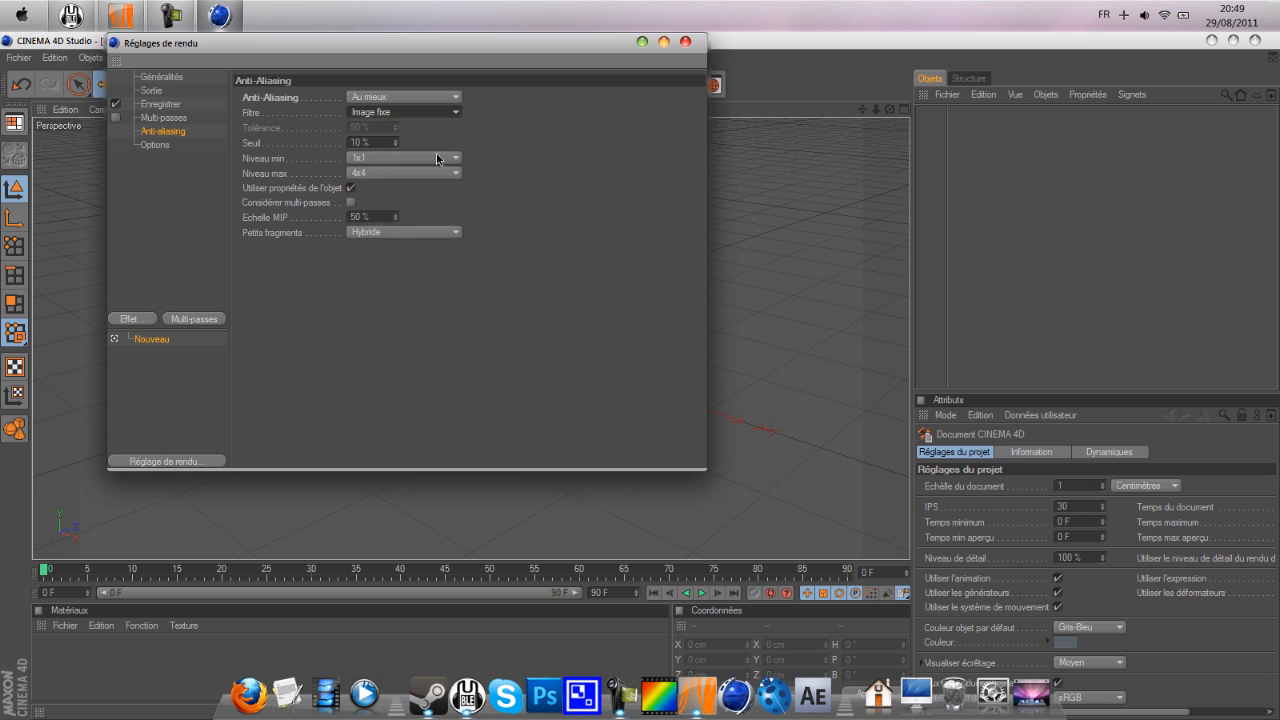
click(420, 174)
click(420, 205)
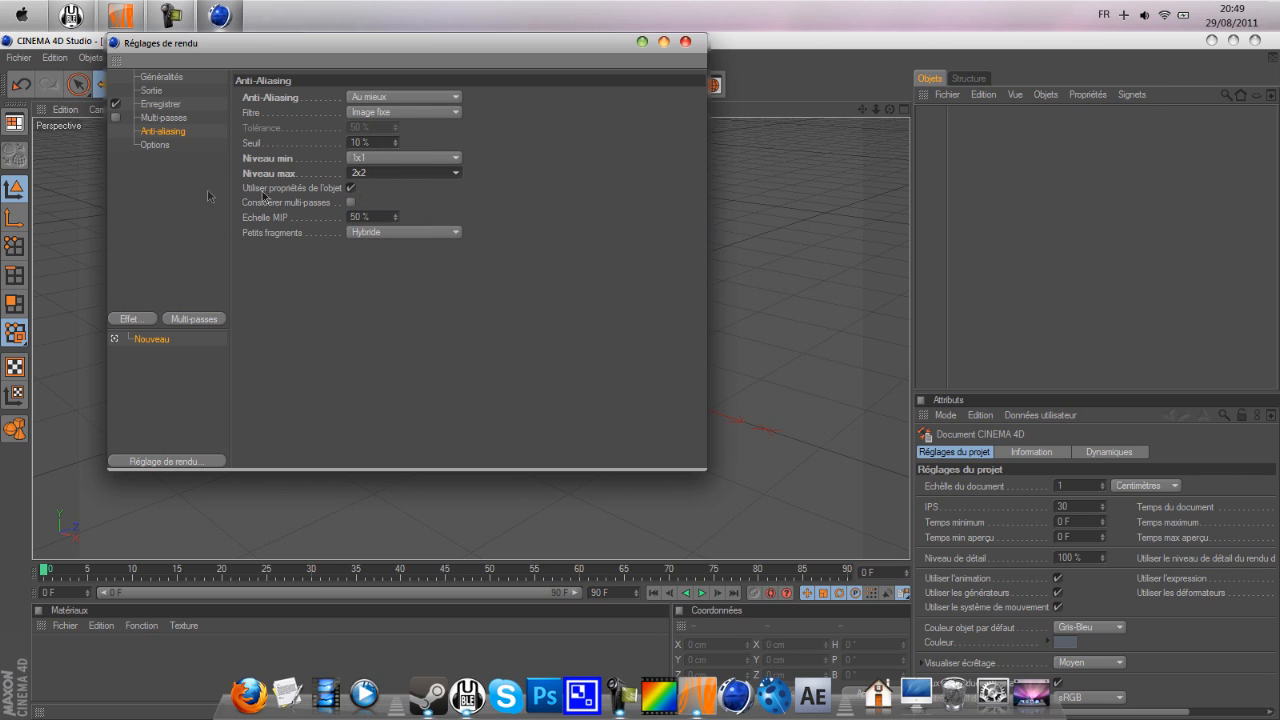
Add the Illumination globale effect to the render settings and close them.
click(154, 146)
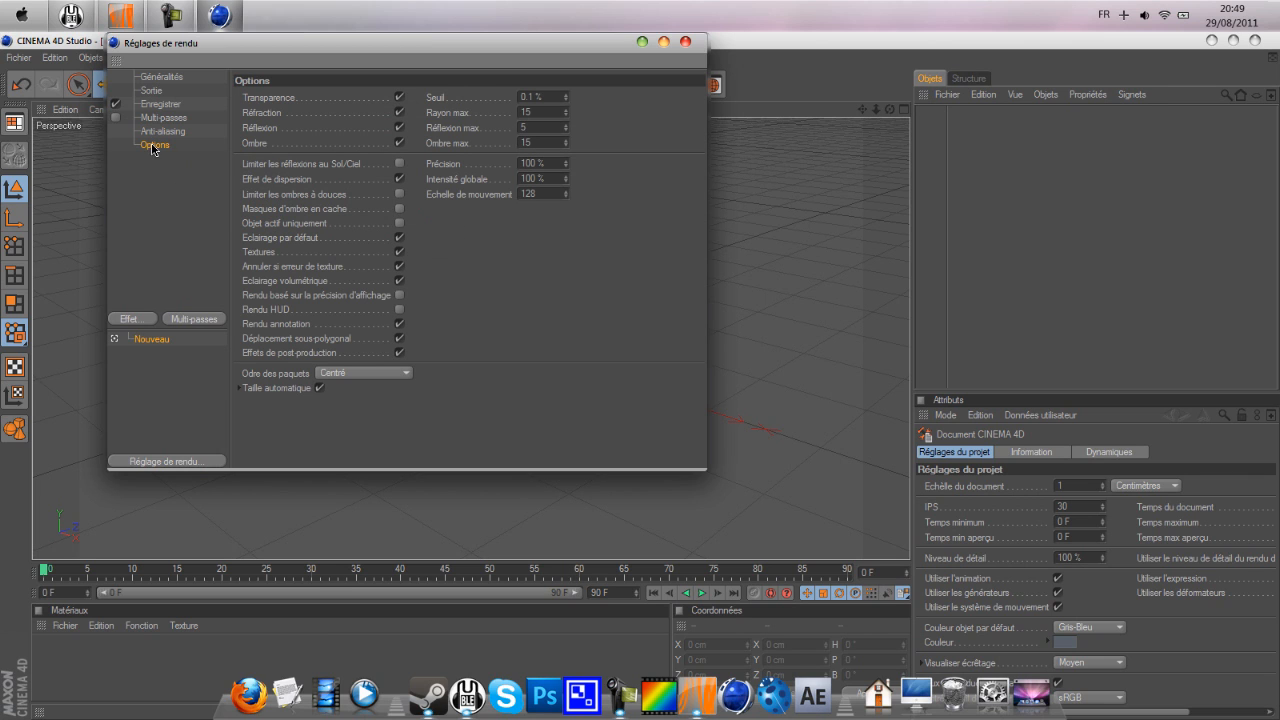
click(151, 320)
click(203, 549)
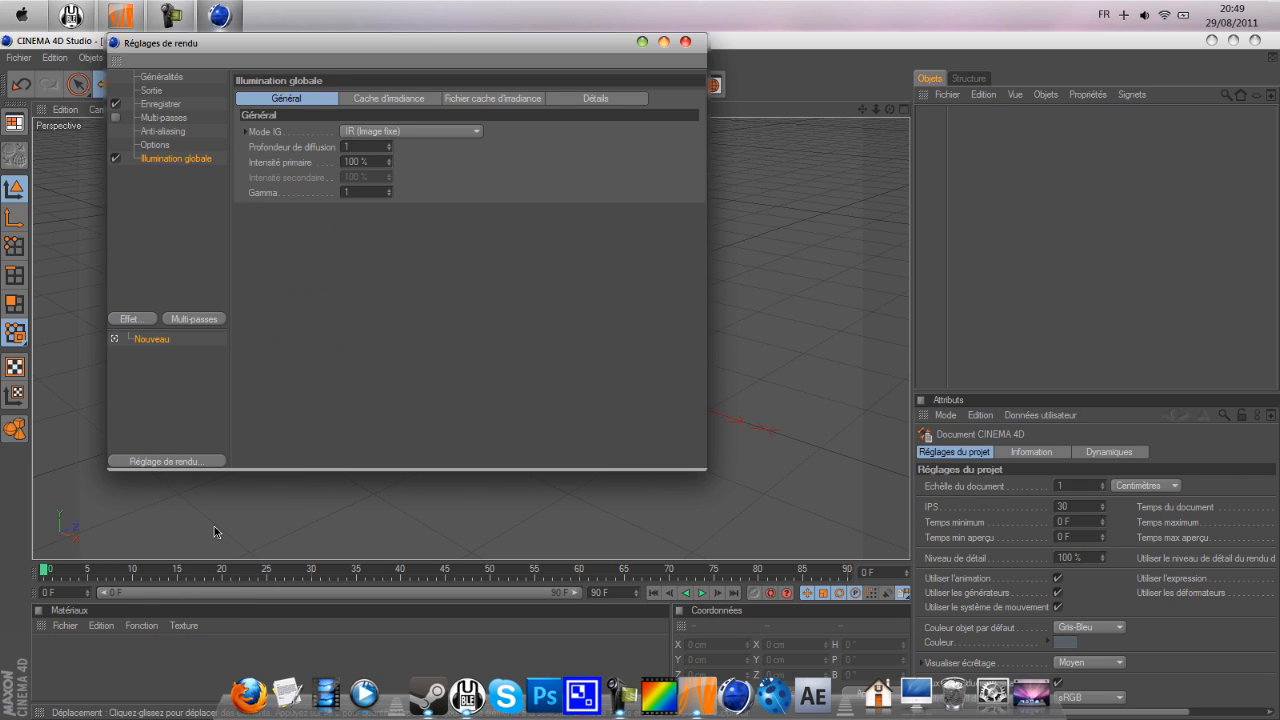
click(685, 42)
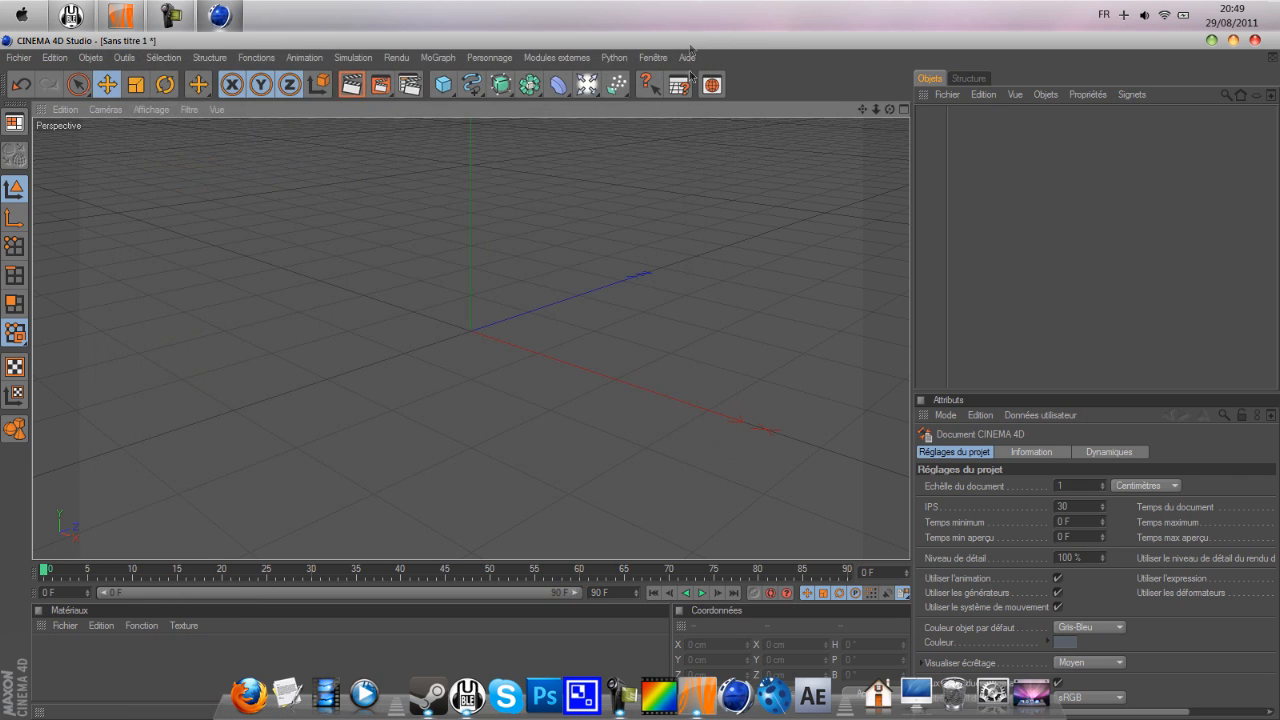
Create a new material and set its colour to a near-white of RGB 246, 246, 246.
drag(889, 109, 880, 177)
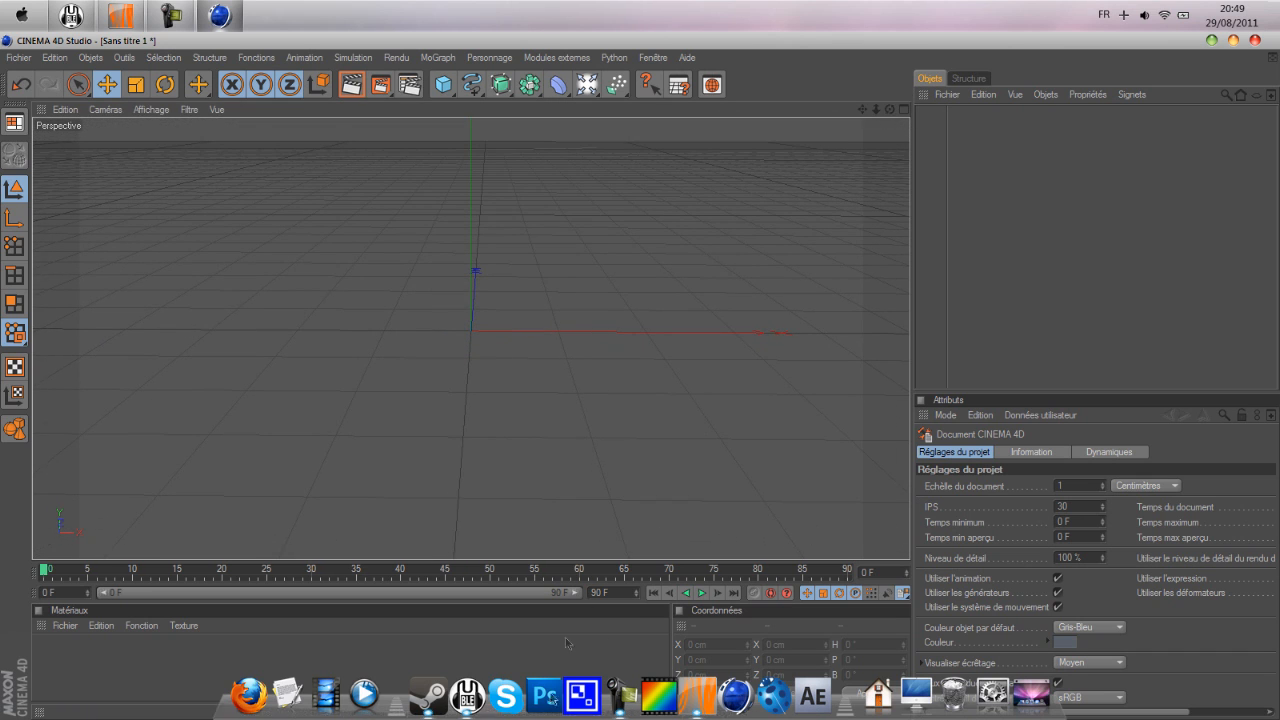
double_click(65, 668)
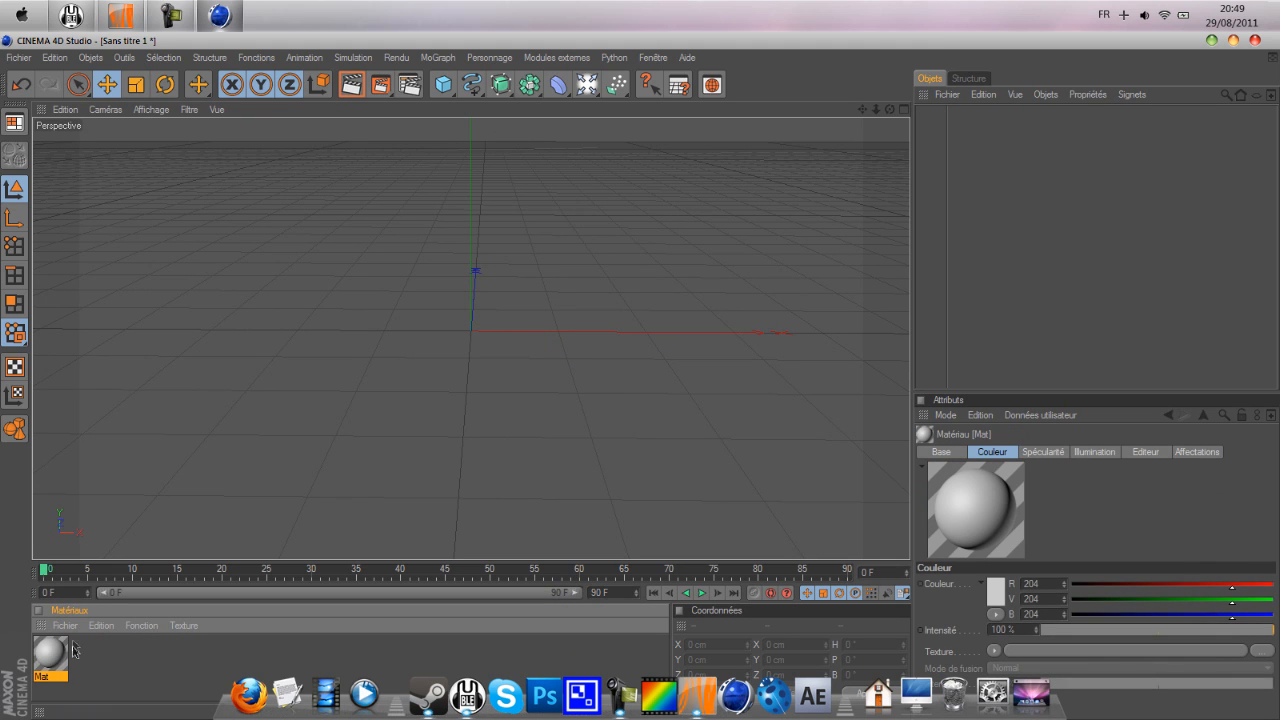
double_click(62, 668)
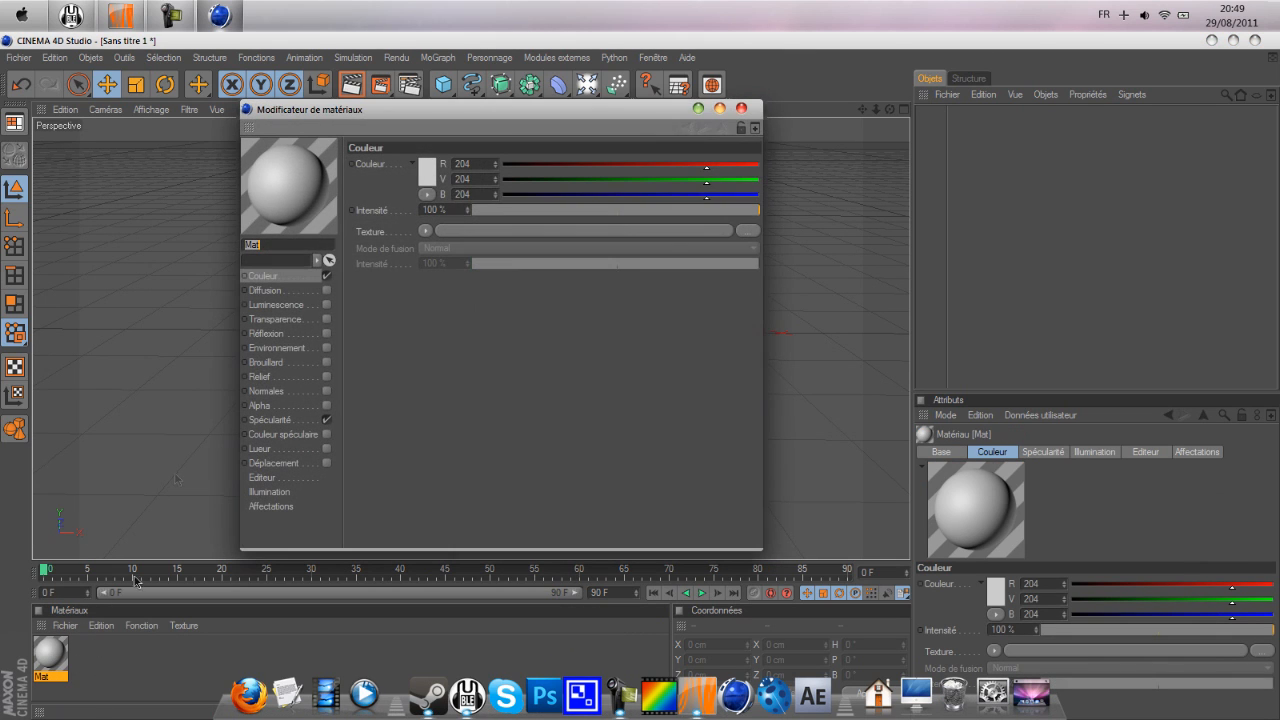
click(433, 180)
click(344, 132)
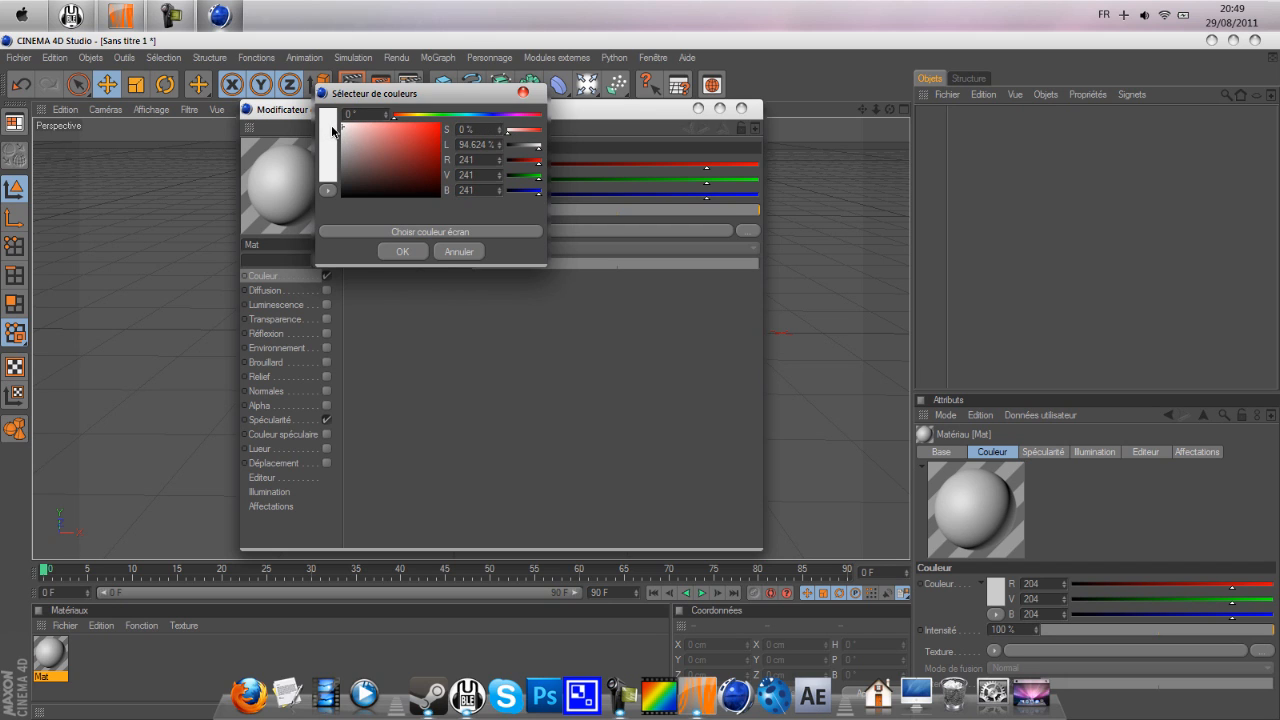
click(404, 255)
Enable reflection on the white material with an intensity of 35 % and close the material editor.
click(295, 294)
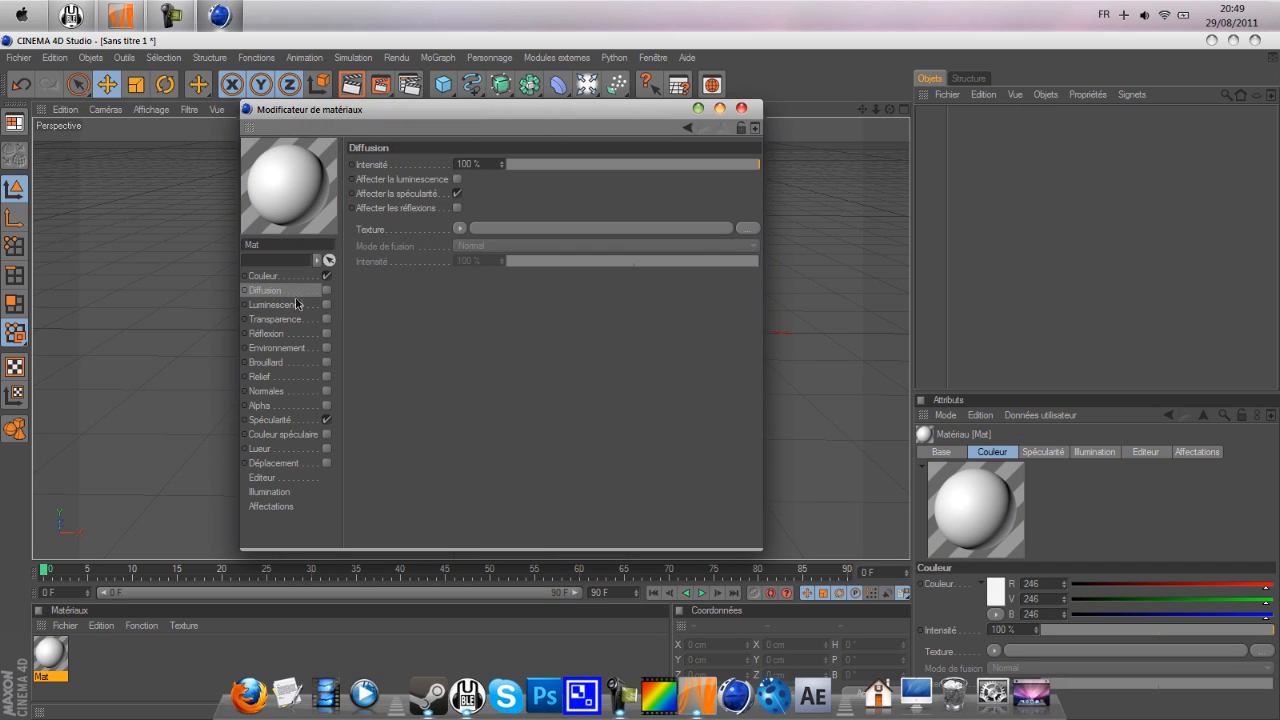
click(290, 305)
click(290, 333)
click(326, 333)
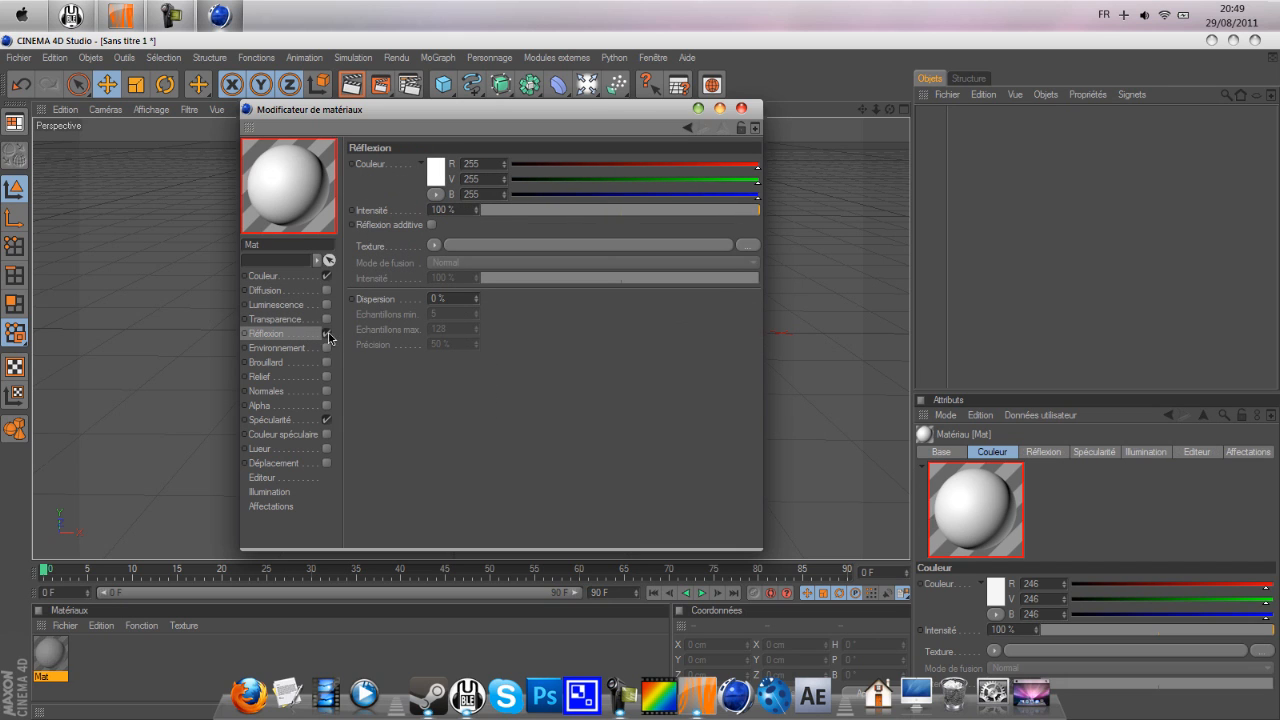
drag(502, 213, 580, 214)
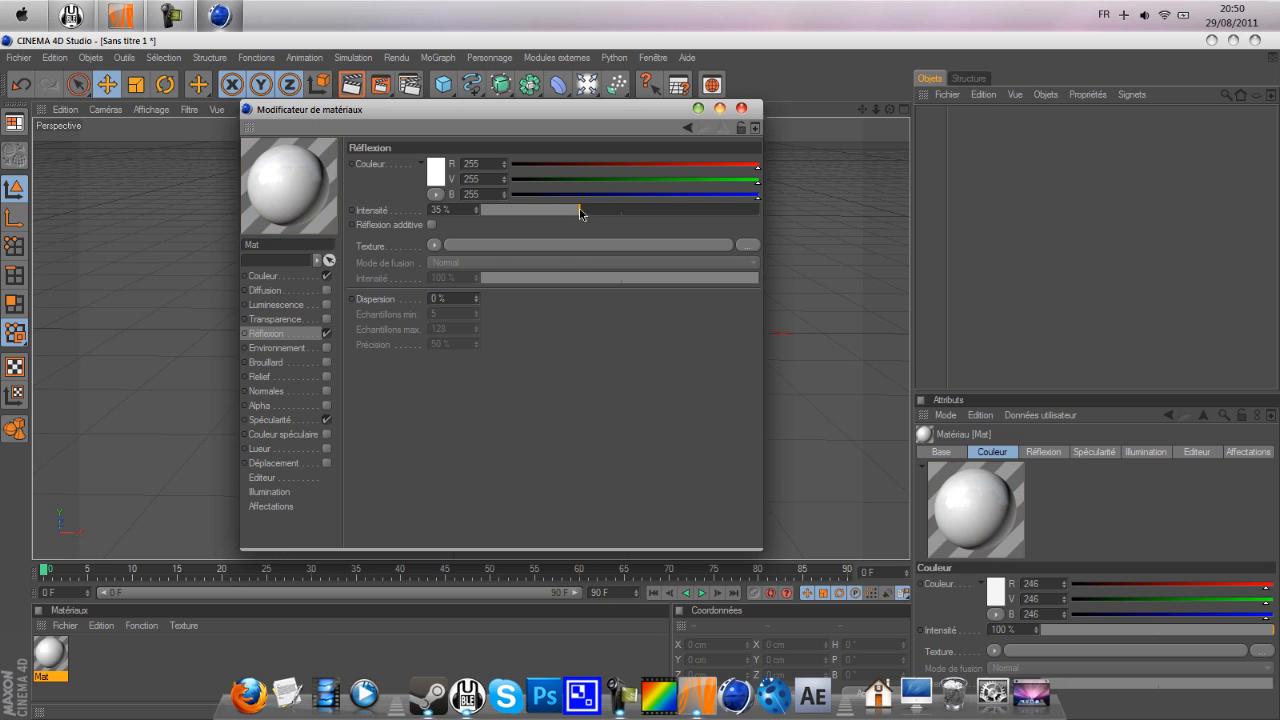
click(741, 108)
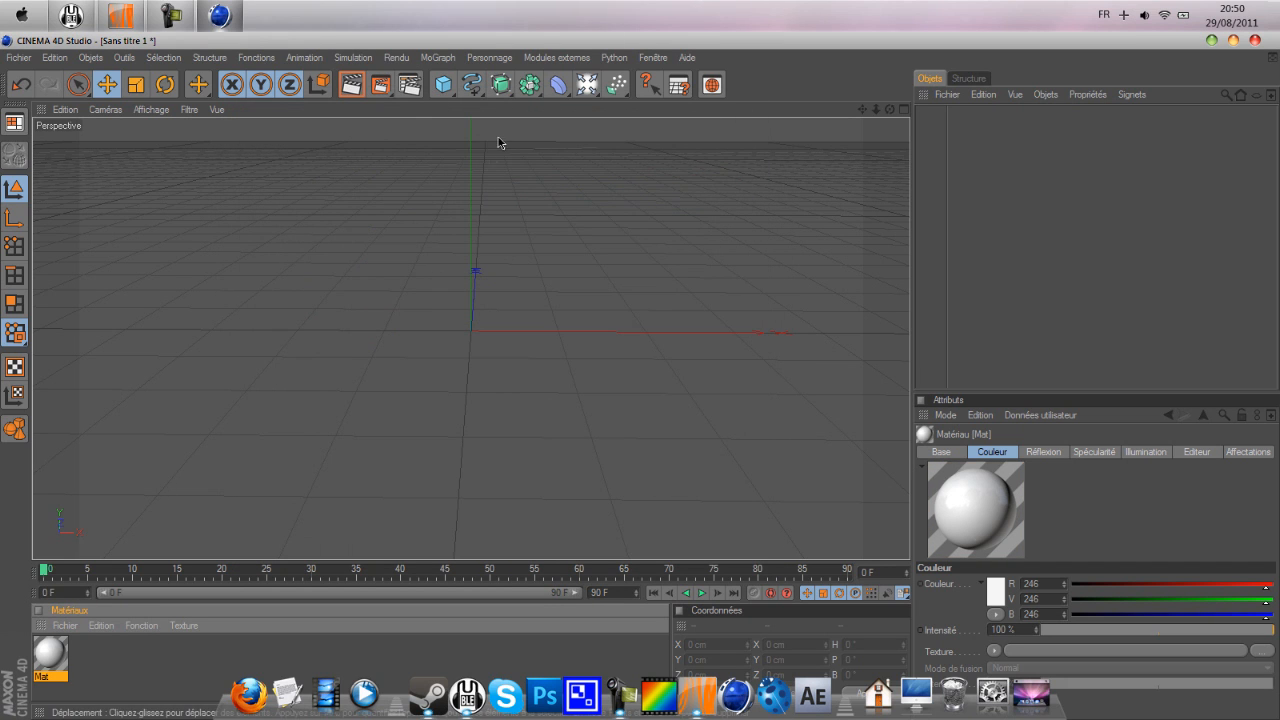
Add a Sol (floor) object to the scene and apply the white reflective material to it.
drag(599, 103, 770, 184)
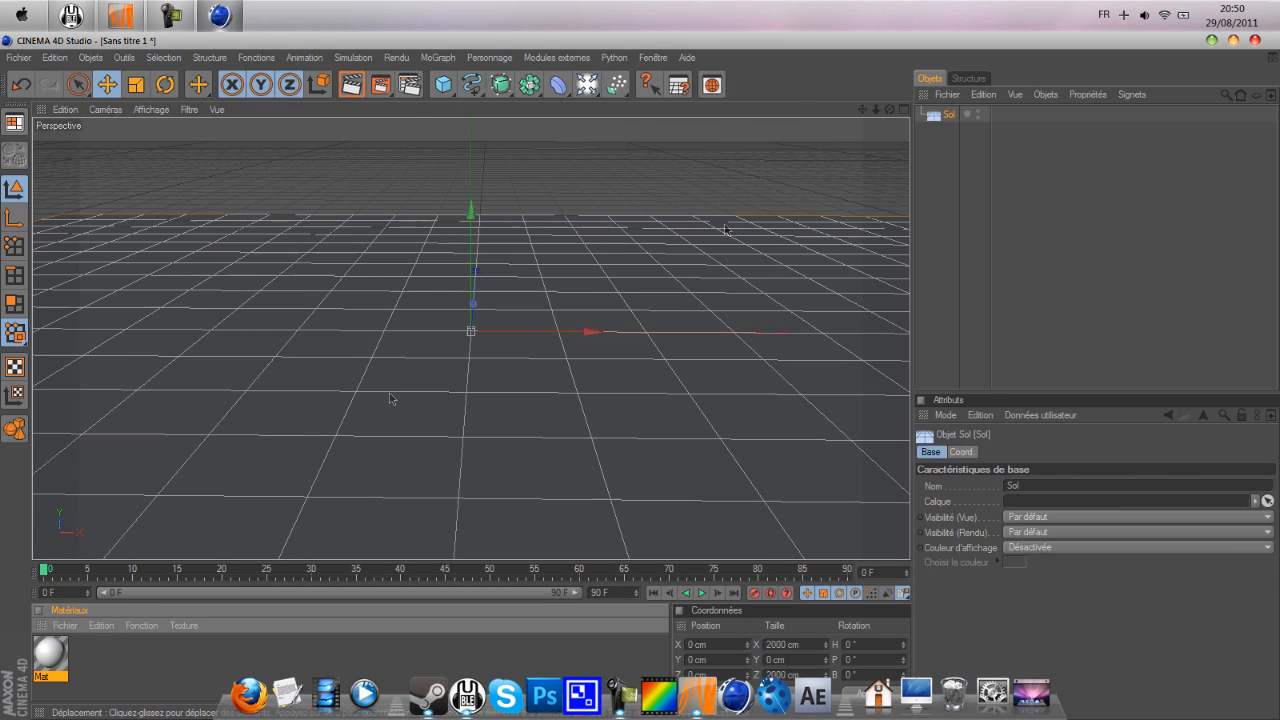
drag(65, 647, 949, 117)
Create a second material and set its colour to a pale blue of RGB 224, 229, 255.
double_click(84, 657)
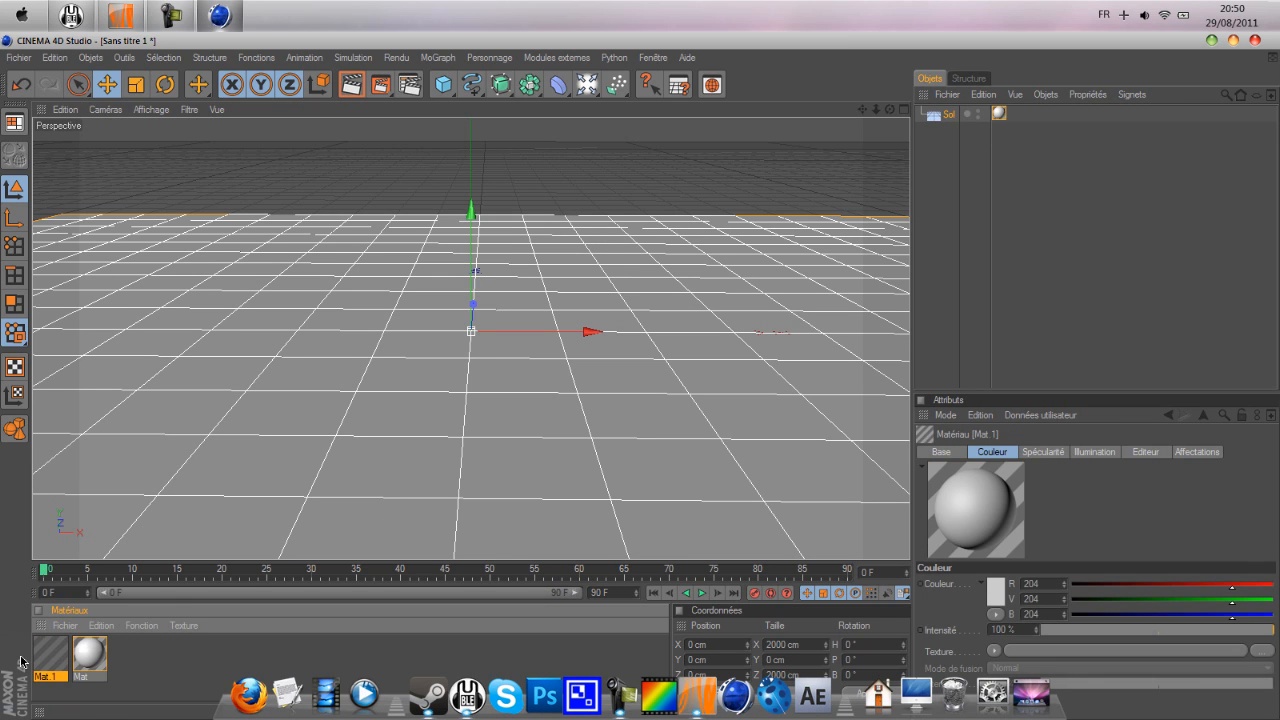
double_click(50, 657)
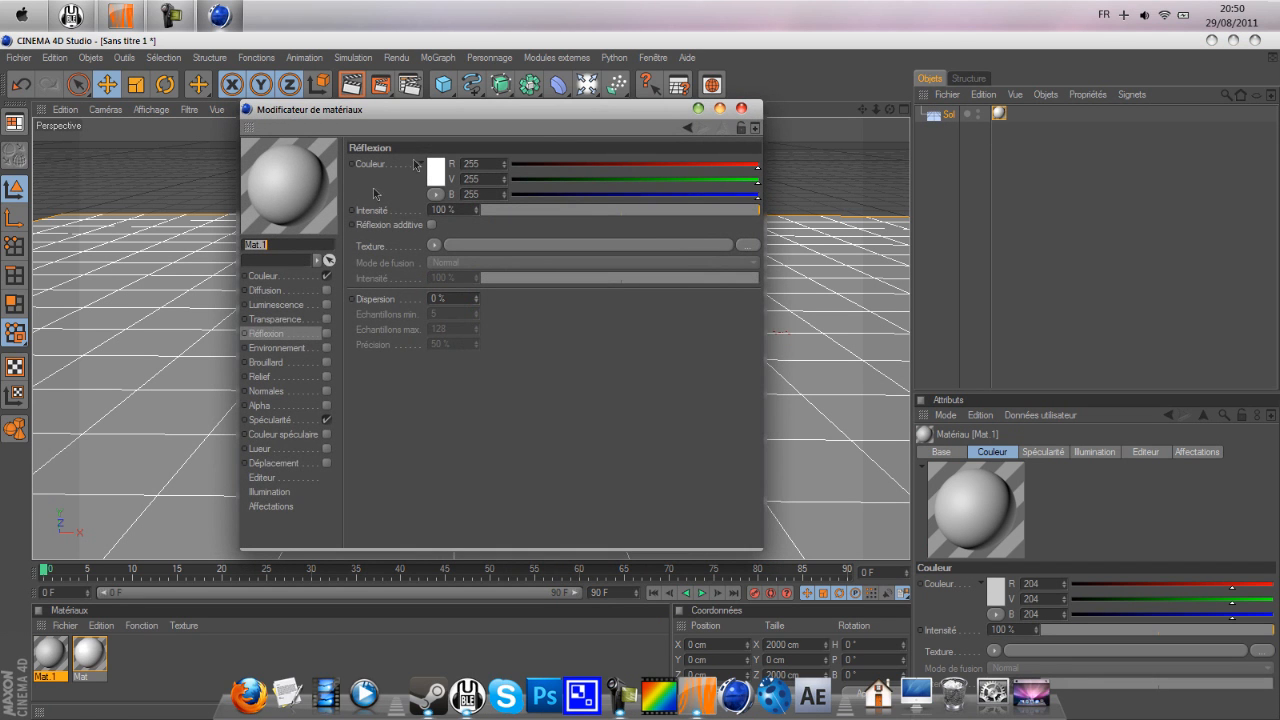
click(300, 276)
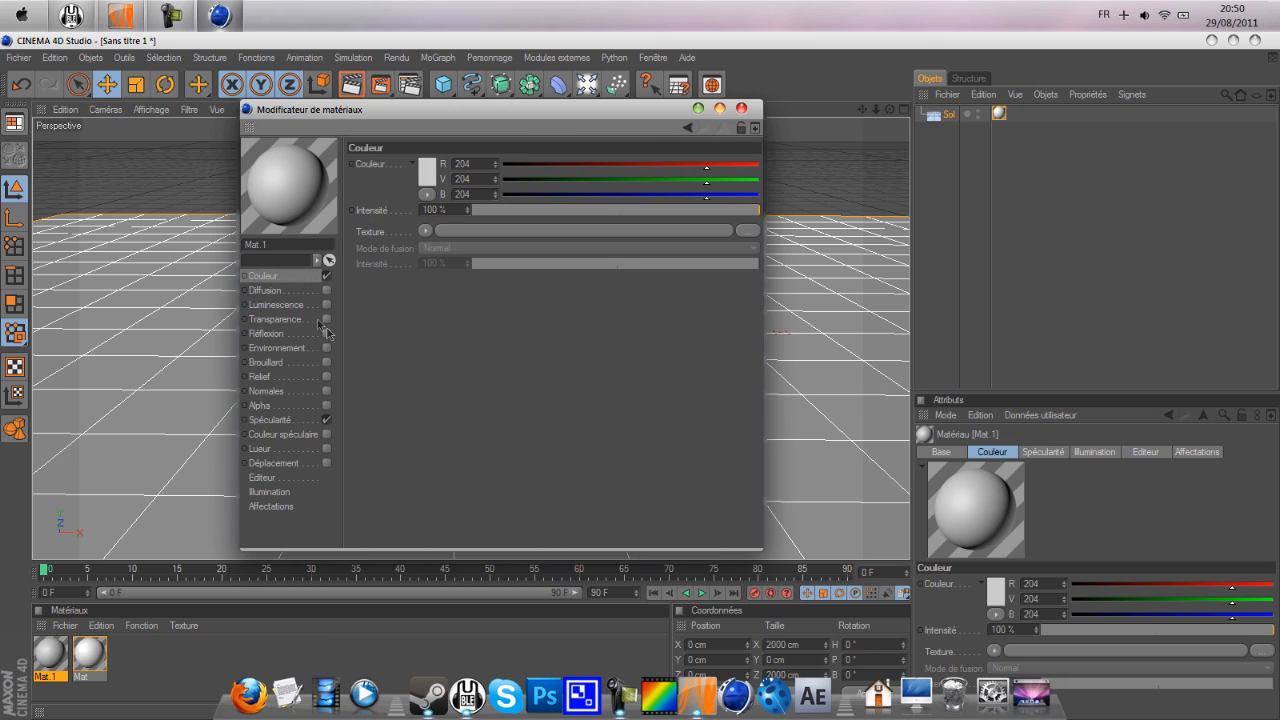
click(427, 172)
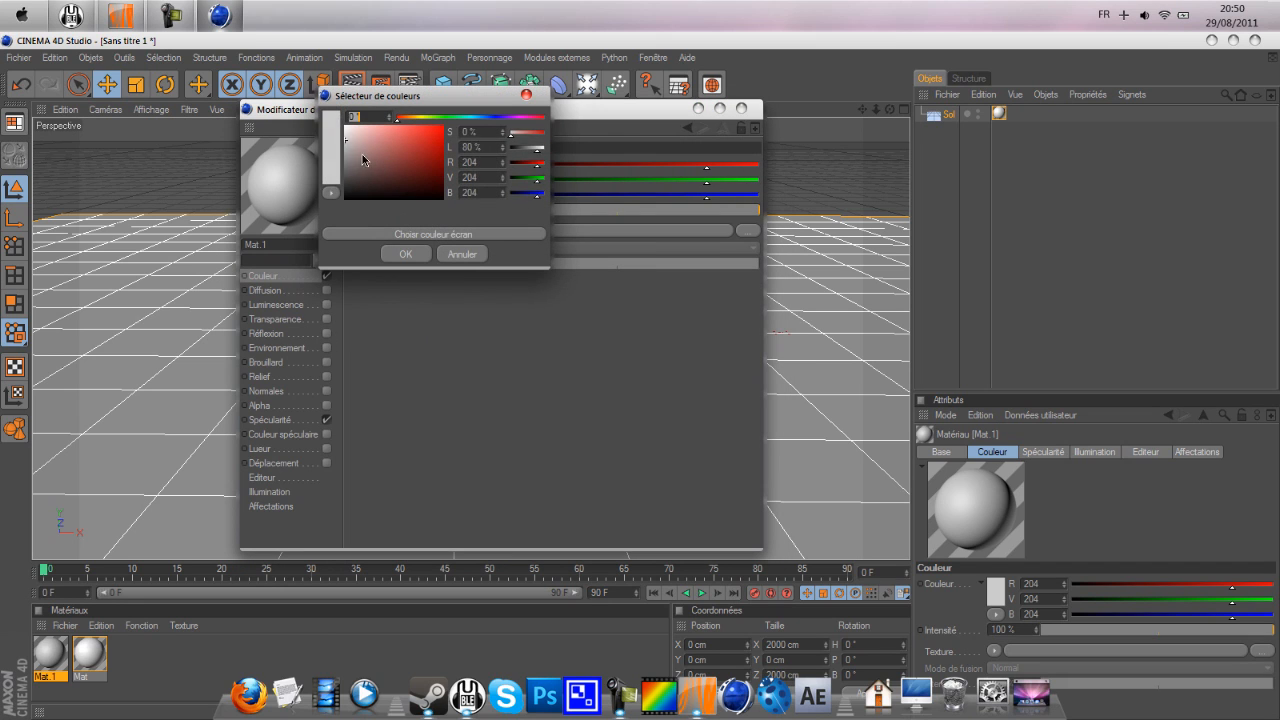
click(465, 119)
mouse_move(404, 146)
mouse_down()
mouse_move(372, 140)
mouse_move(360, 108)
mouse_up()
click(493, 119)
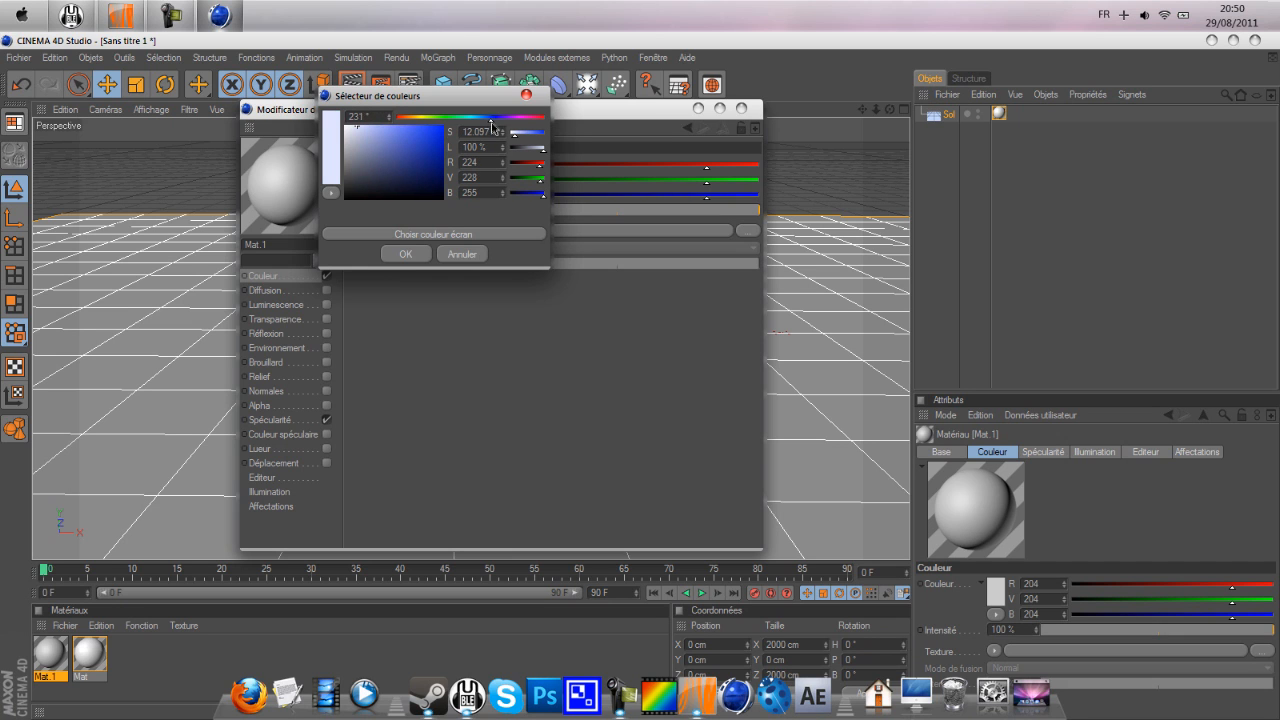
click(405, 254)
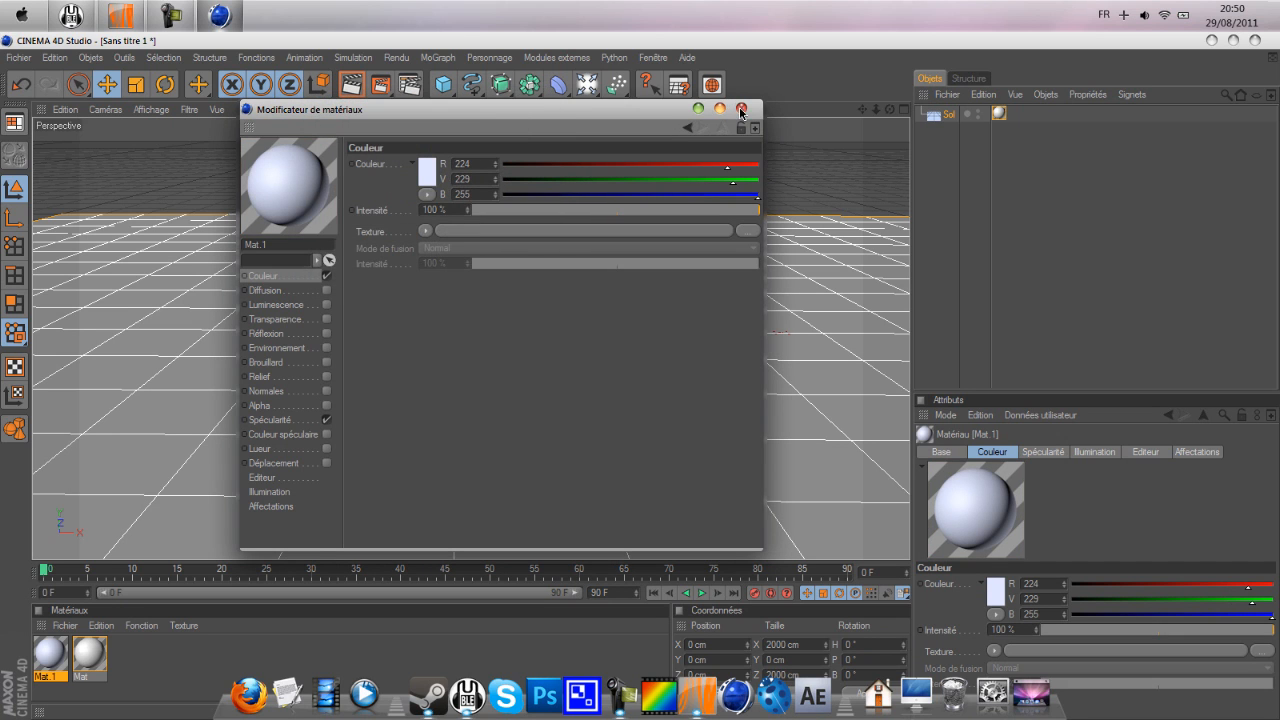
Close the material editor, add a Ciel (sky) object to the scene and apply the pale blue material to it.
click(741, 109)
click(586, 84)
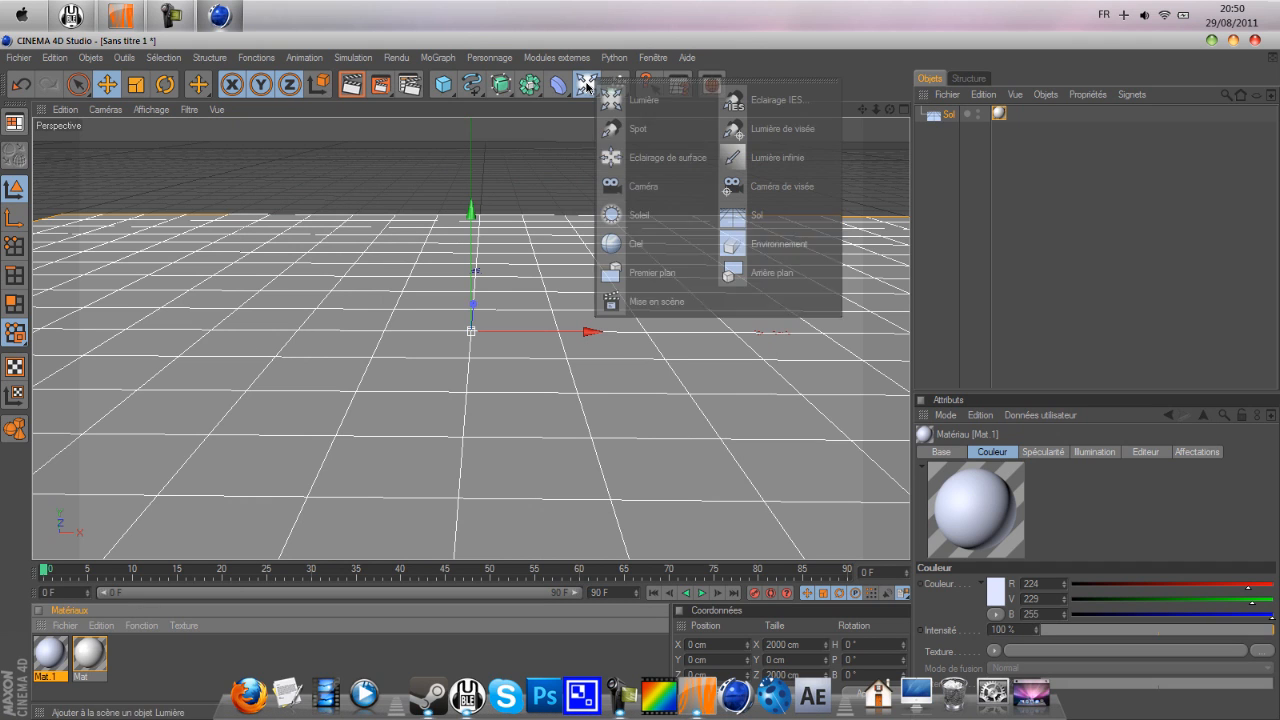
click(628, 211)
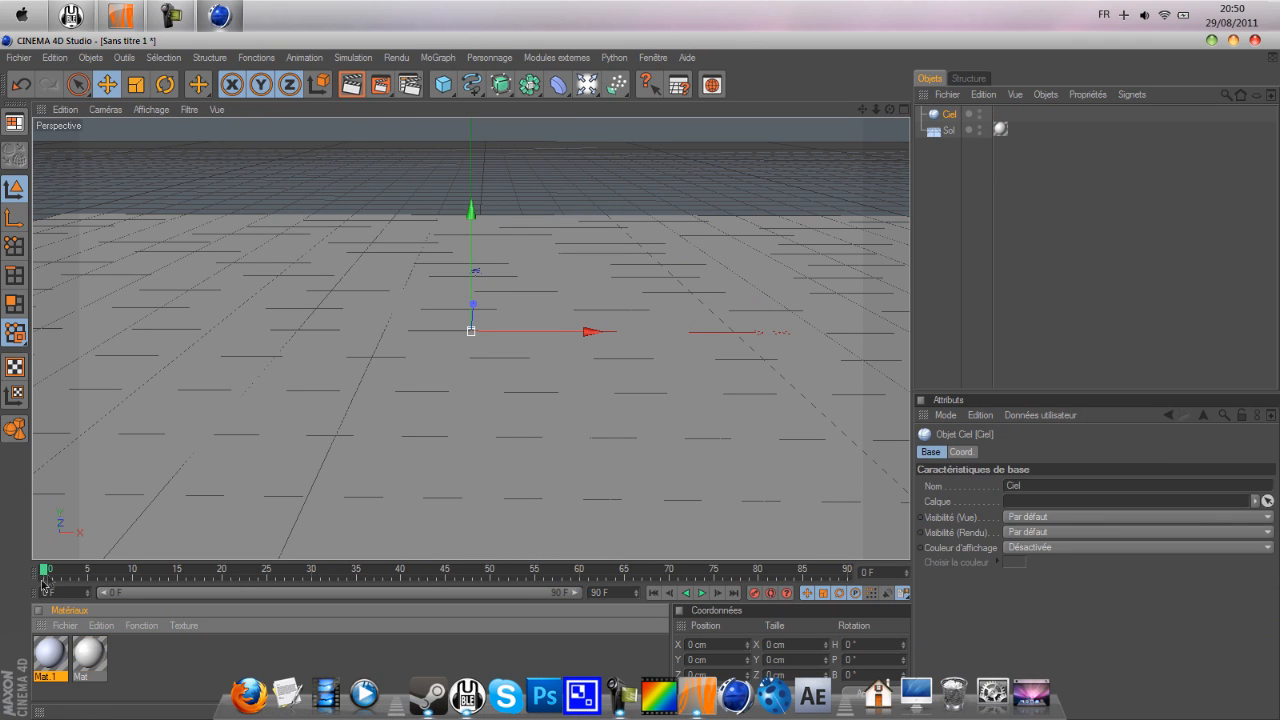
drag(52, 660, 952, 117)
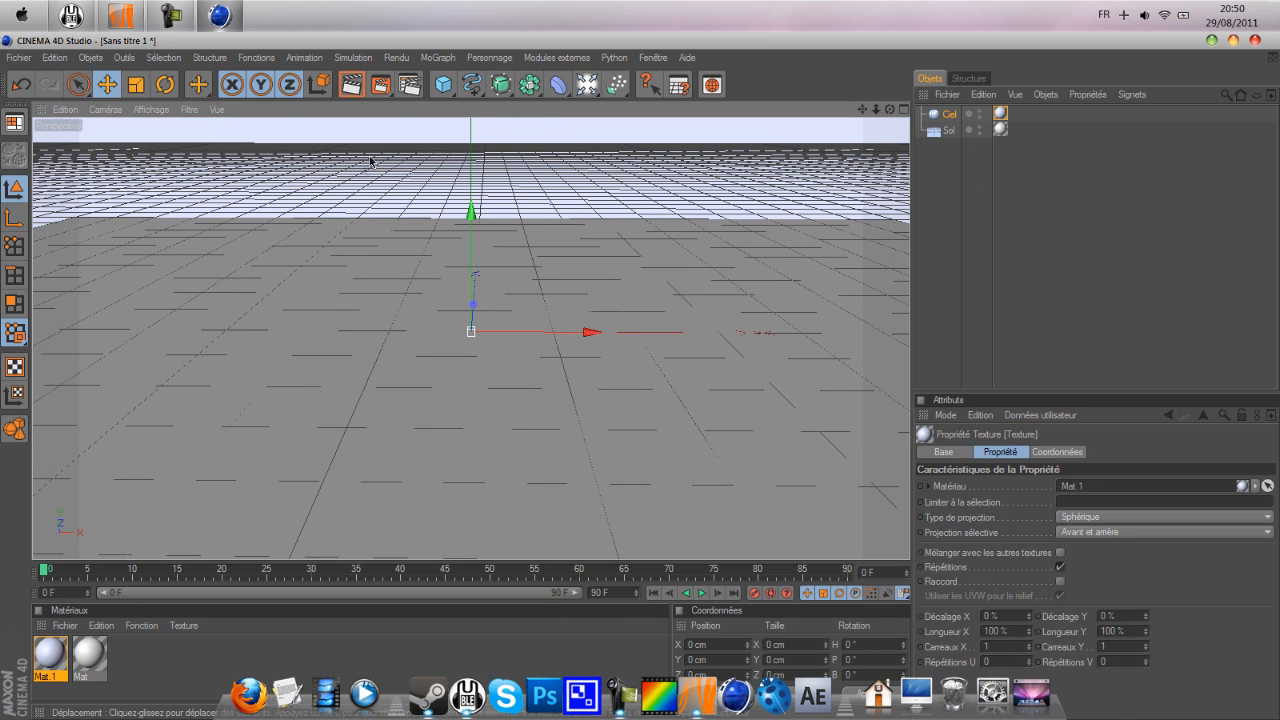
Add a MoGraph Mo Texte object to the scene and set its text alignment to Centré.
click(437, 57)
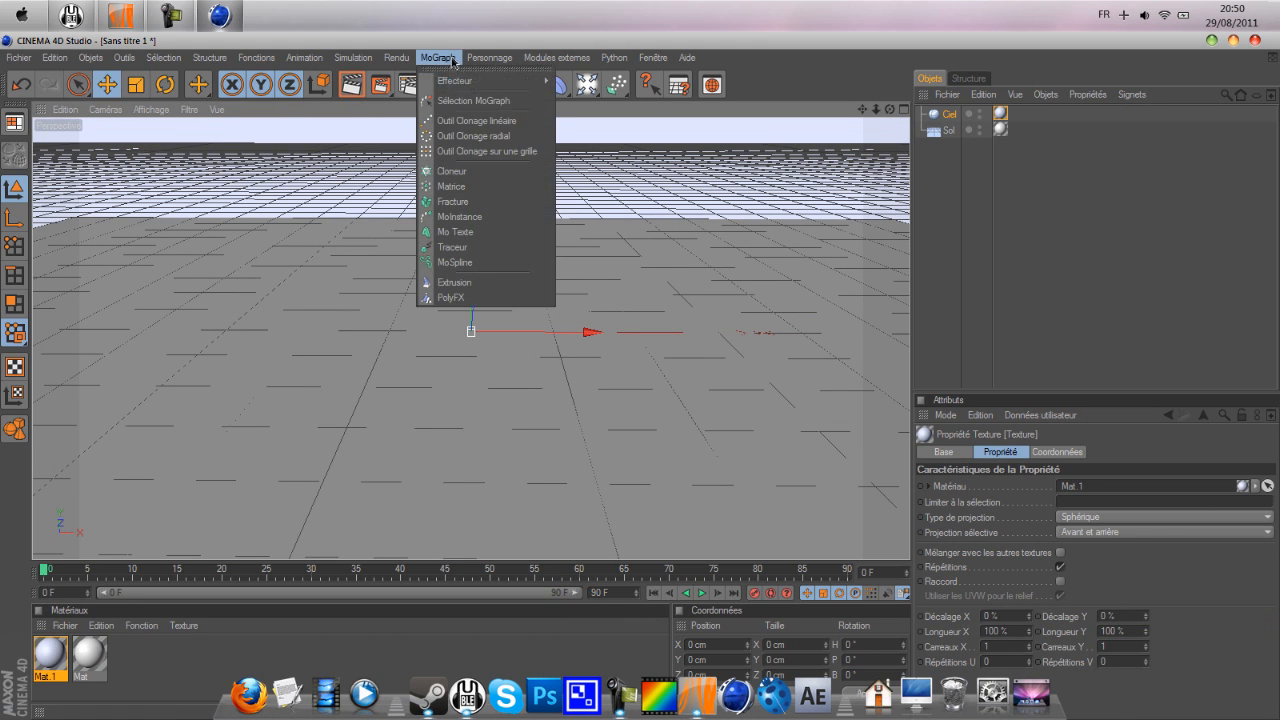
click(458, 231)
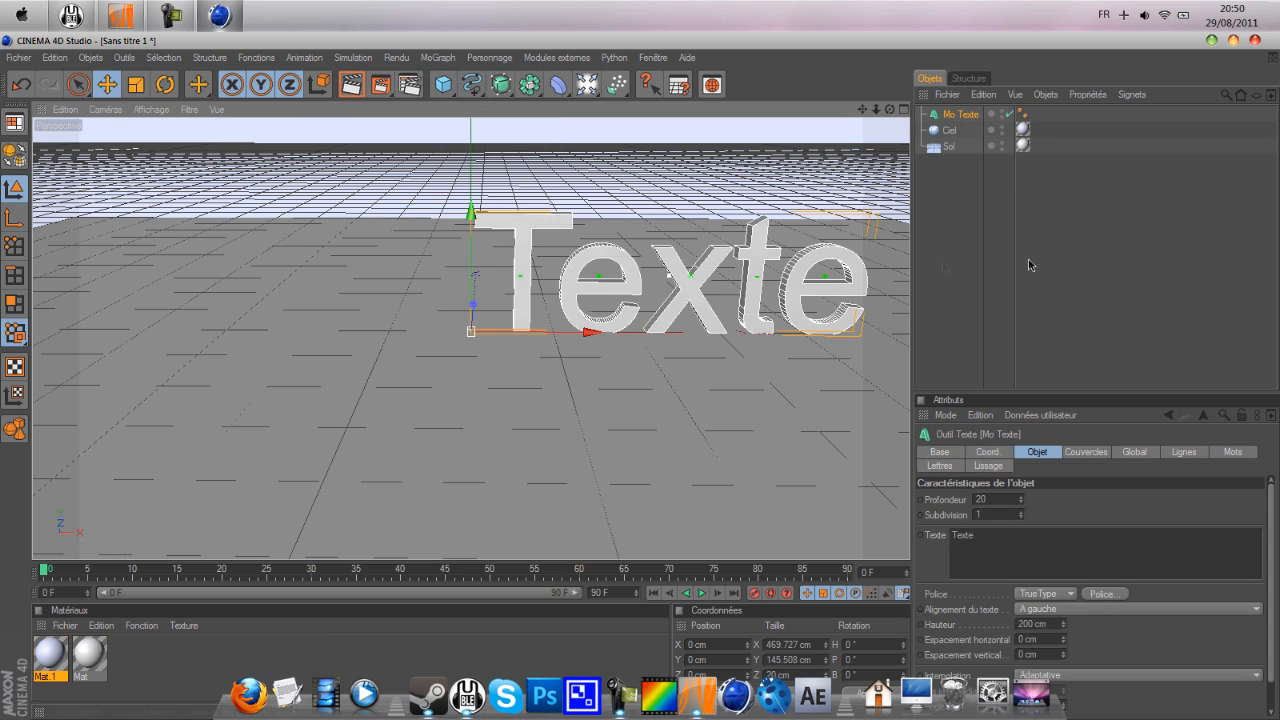
click(1102, 610)
click(1100, 632)
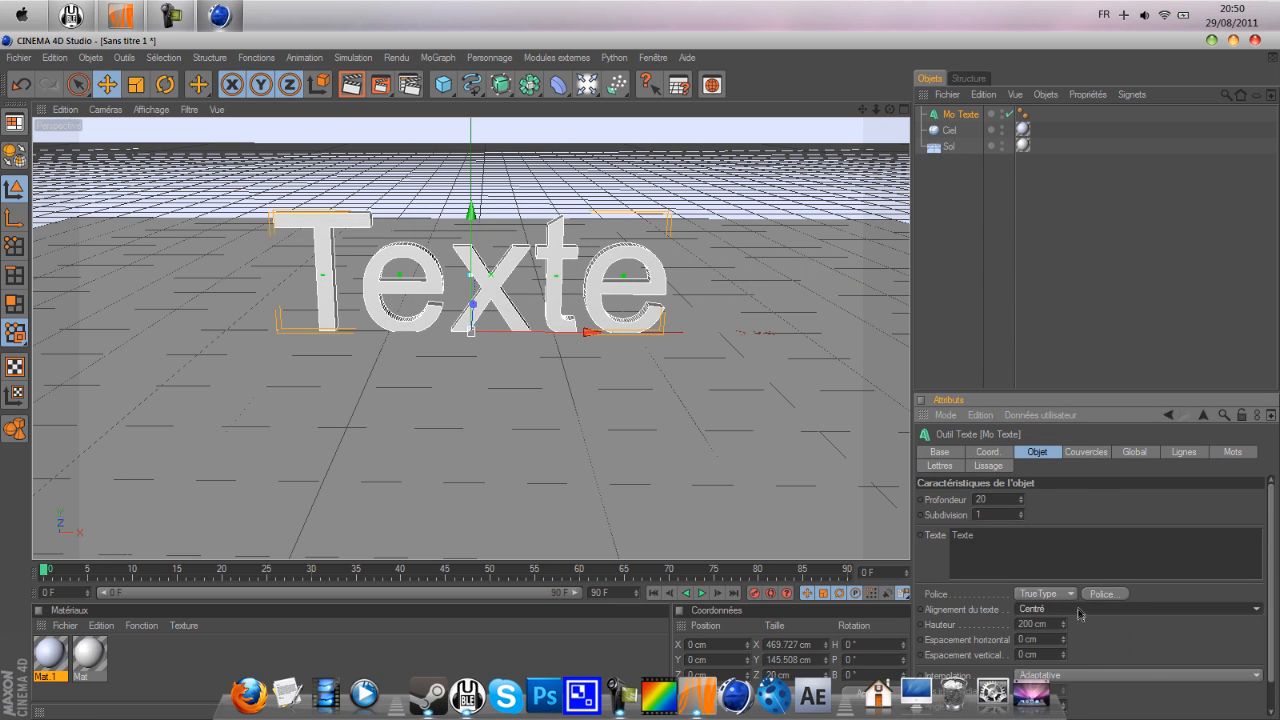
Set the text object's font to BankGothic Md BT and its depth (Profondeur) to 95.
click(1103, 593)
click(87, 231)
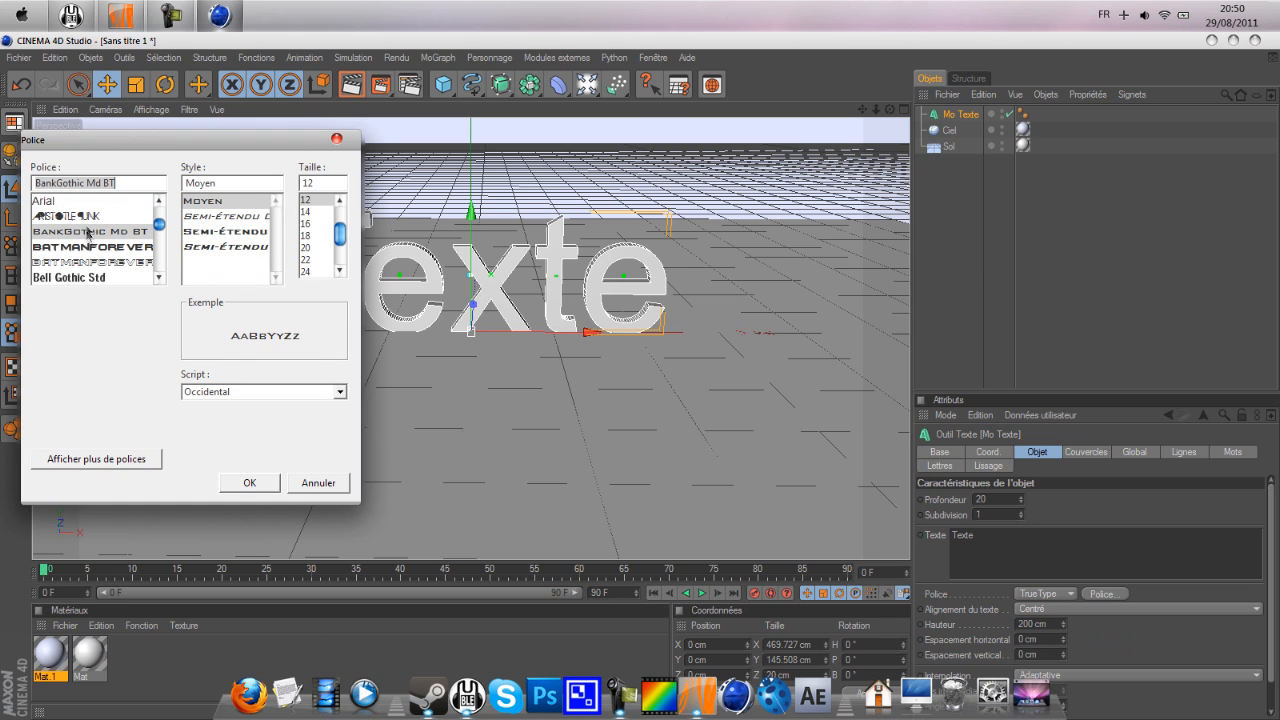
click(250, 482)
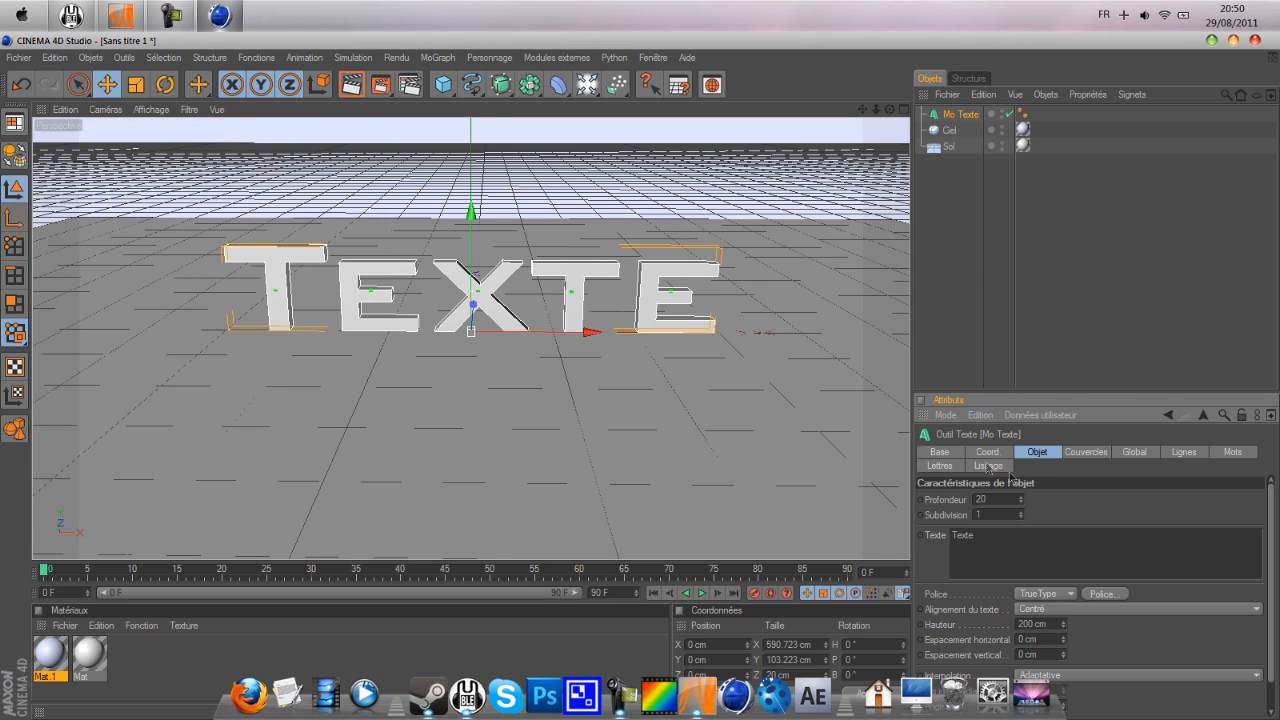
drag(1022, 499, 1022, 440)
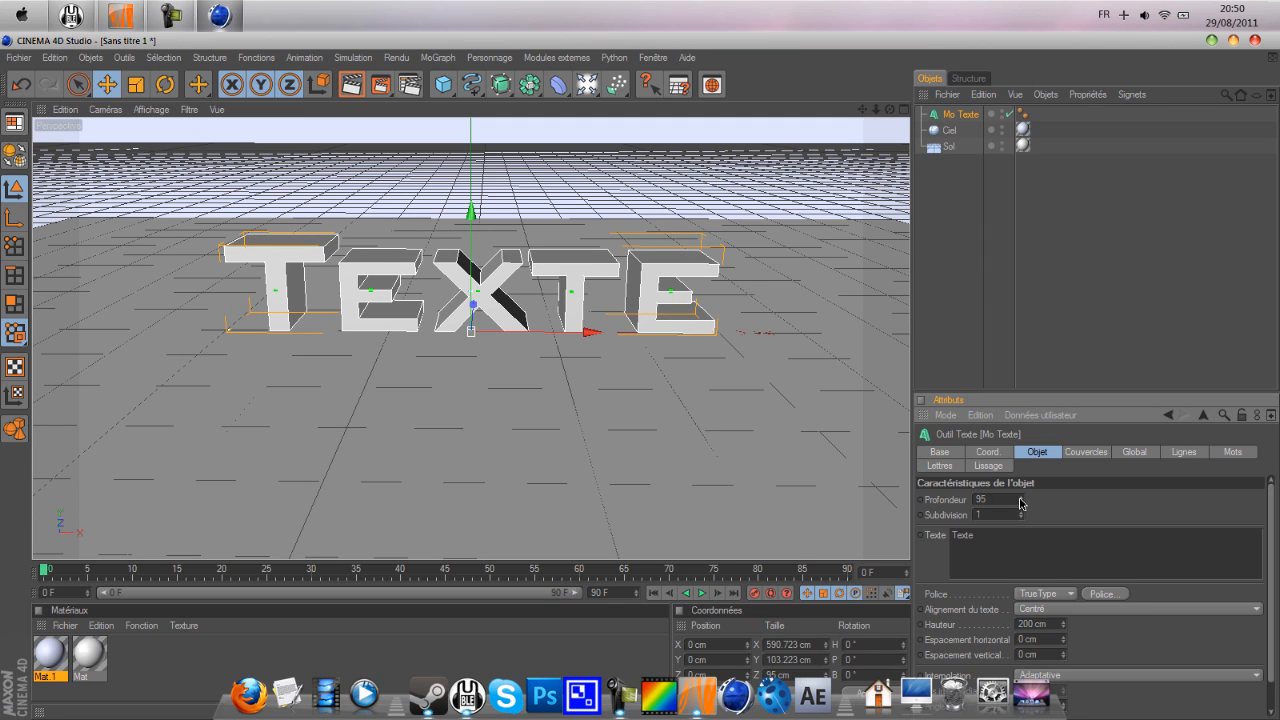
Raise the text object about 6.5 cm along Y and change its wording to "SyNkro".
drag(474, 217, 474, 212)
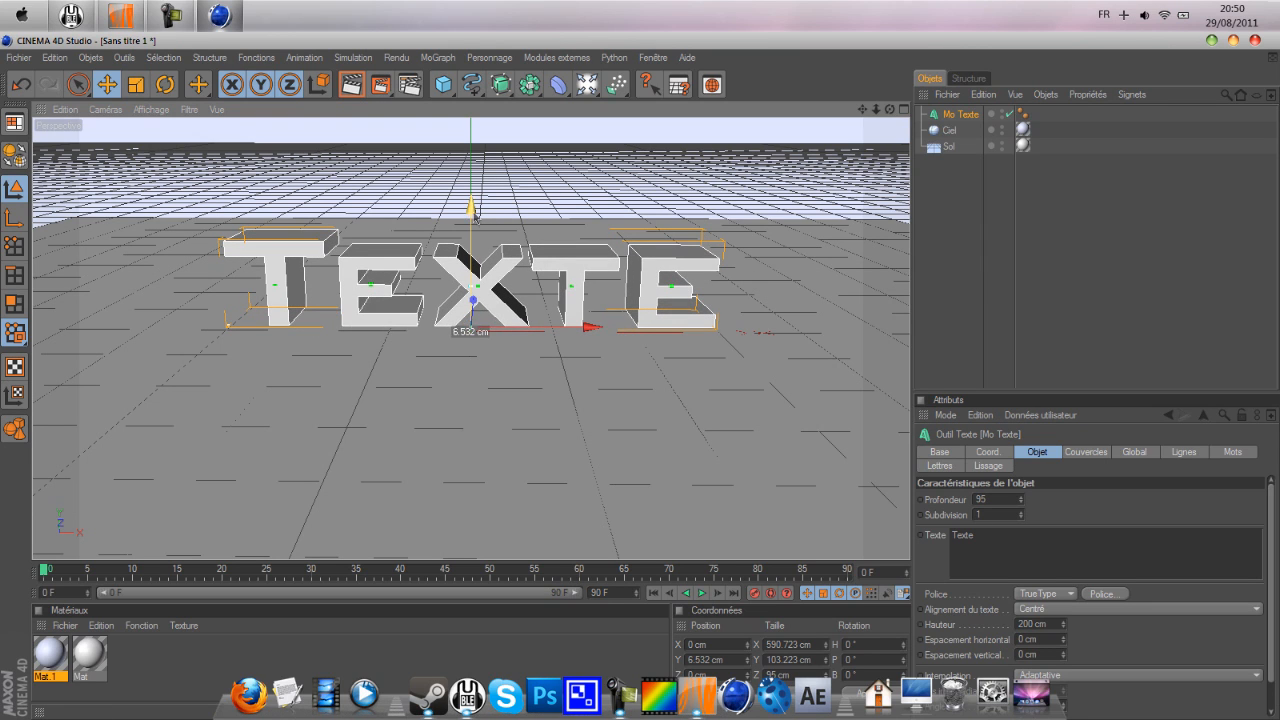
click(1136, 542)
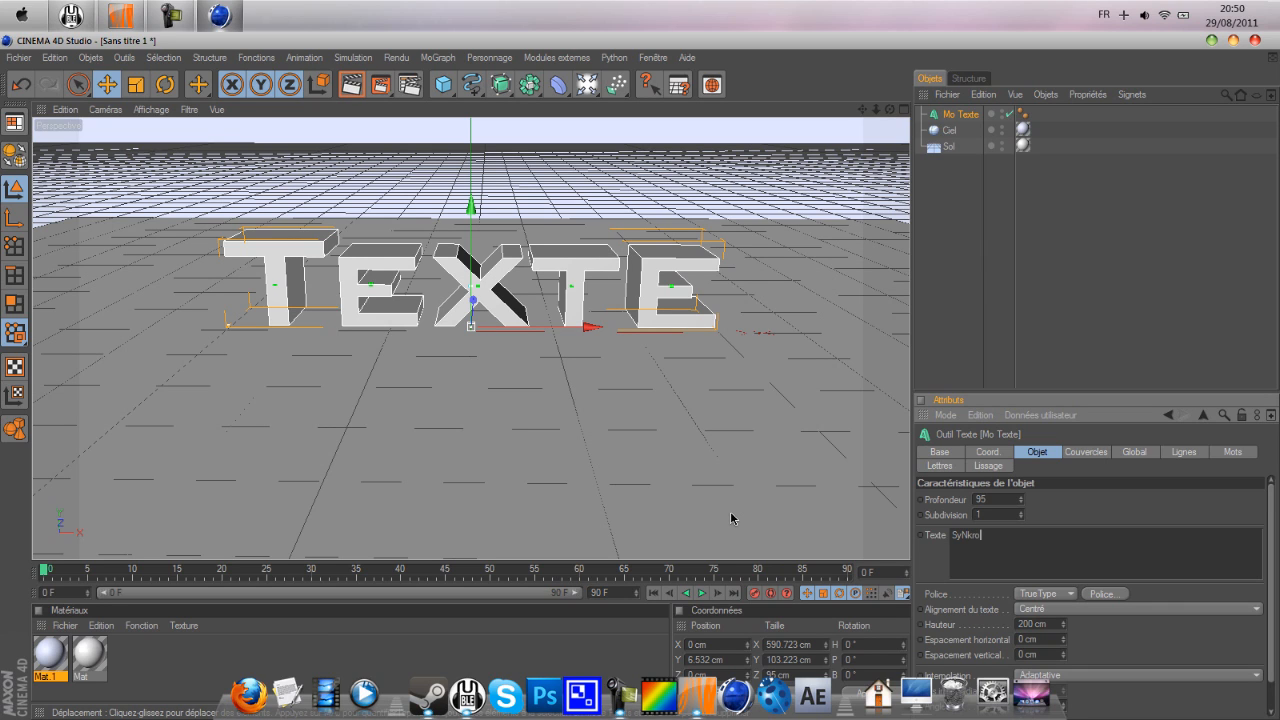
click(1113, 510)
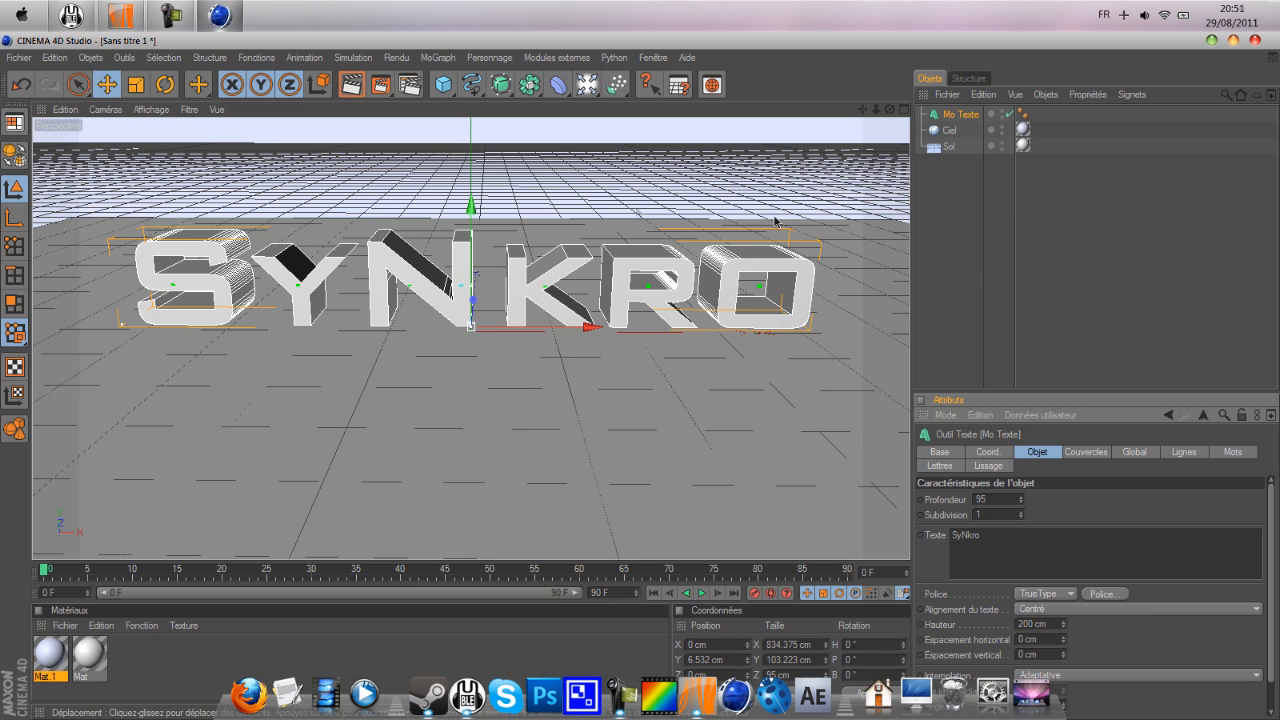
Duplicate the SyNkro text object and set the copy's depth (Profondeur) to 66.
click(957, 119)
key(ctrl+c)
key(ctrl+v)
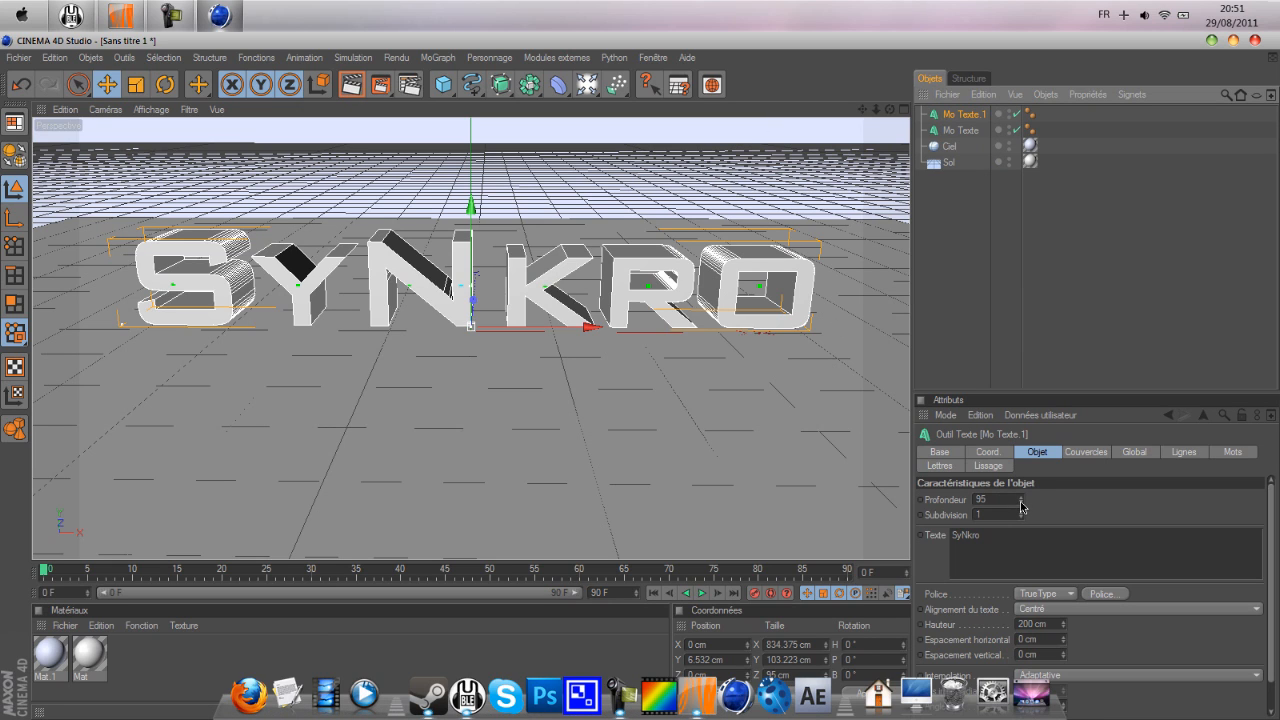
right_click(953, 118)
click(936, 274)
drag(1023, 507, 1023, 537)
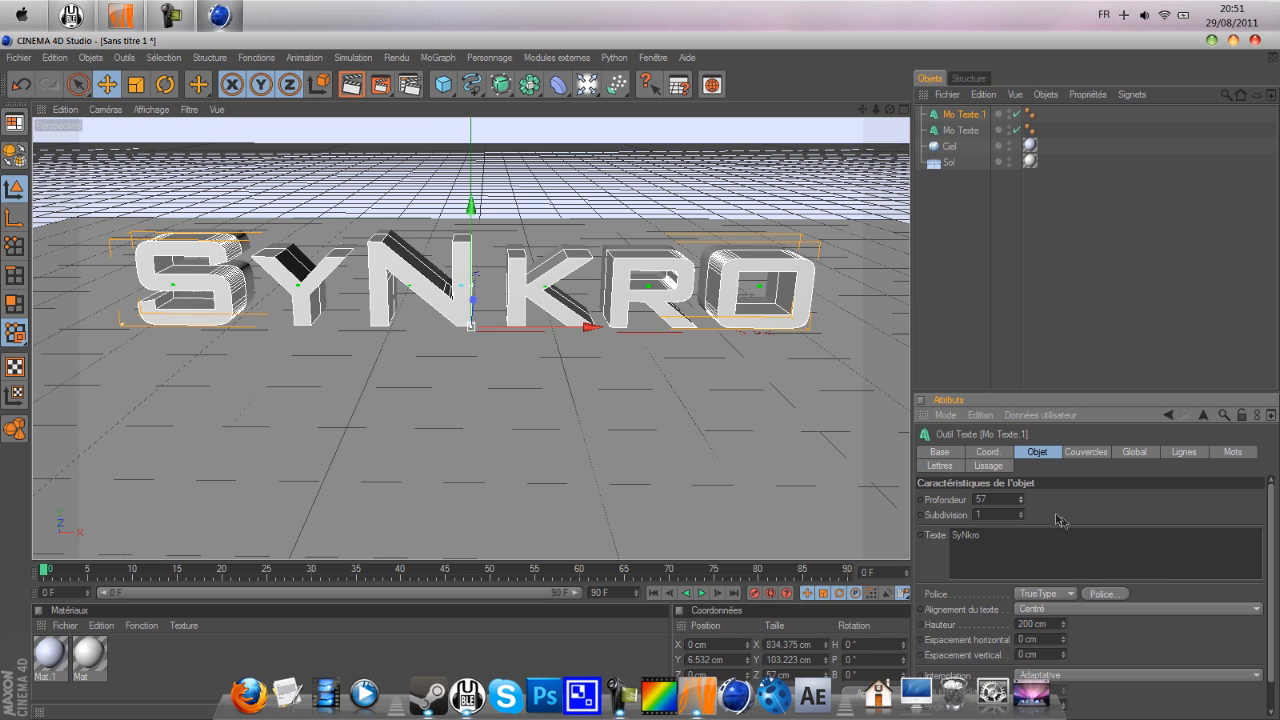
drag(1016, 498, 1016, 488)
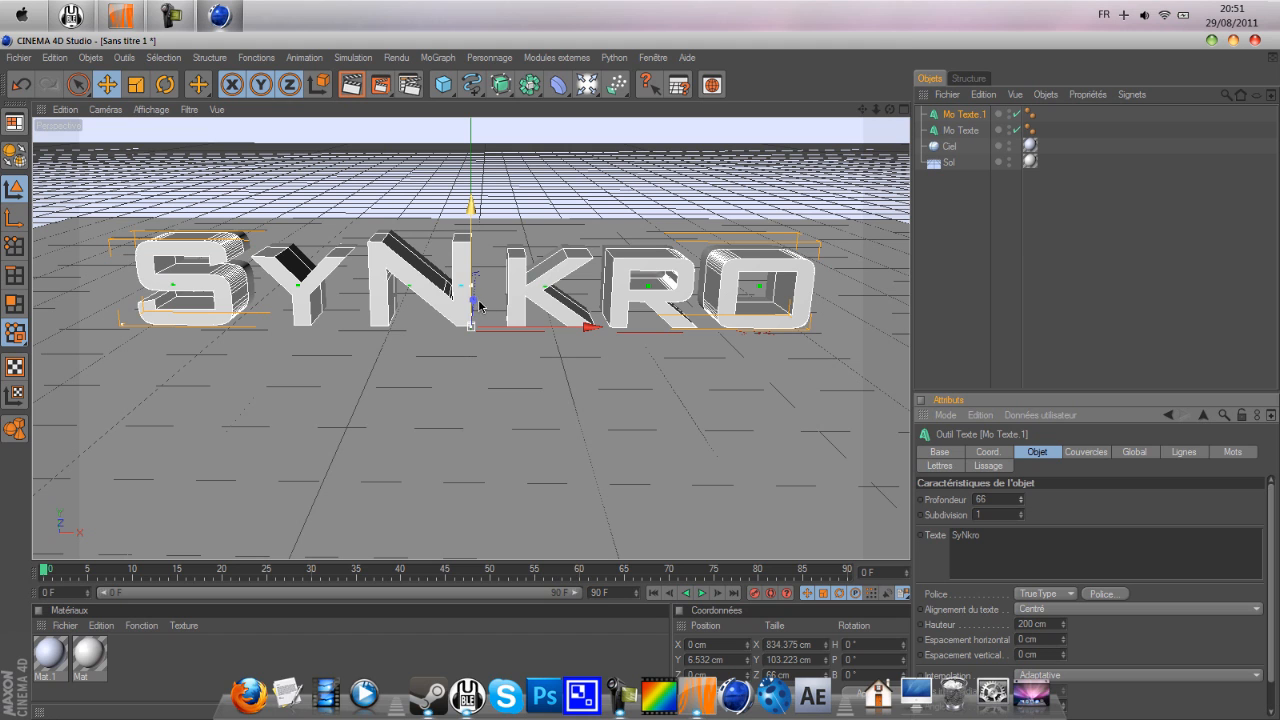
Shift the duplicate text along the Z axis to about 15.3 cm.
drag(890, 113, 852, 119)
drag(486, 301, 485, 297)
drag(890, 110, 860, 112)
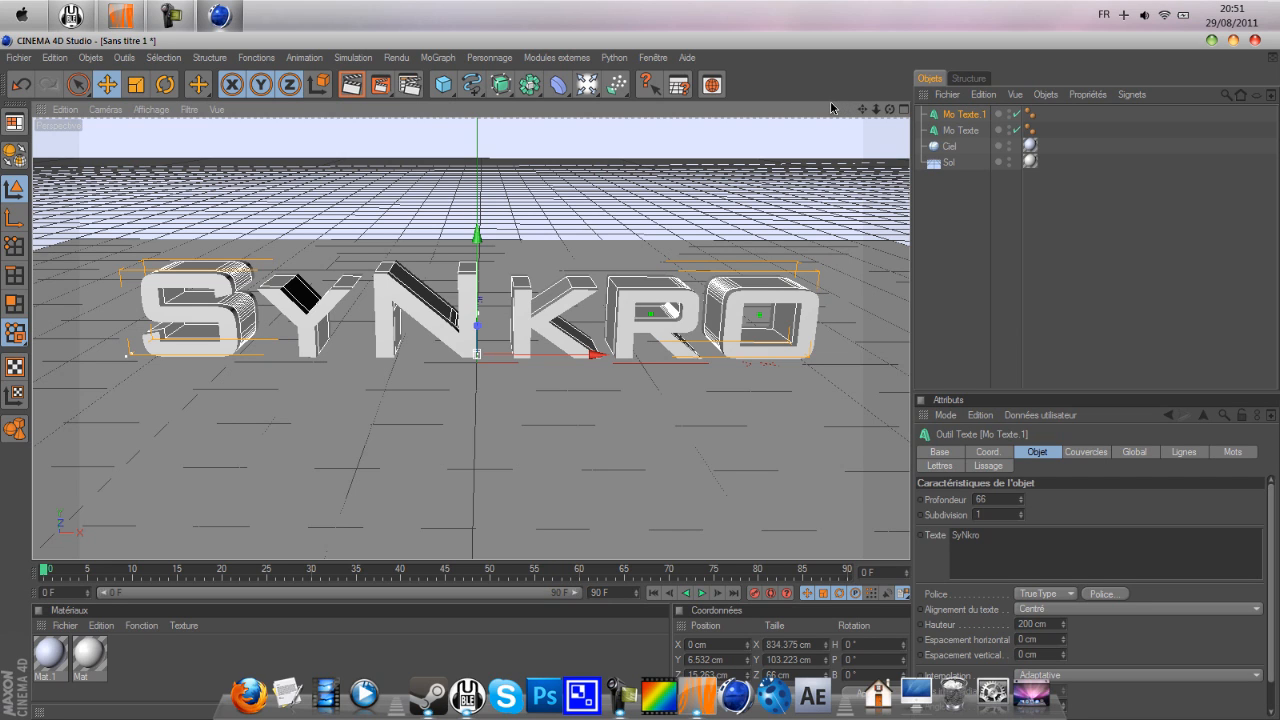
Set both the start and end caps of the duplicate text to Couvercle et biseau, and deselect it.
click(1086, 452)
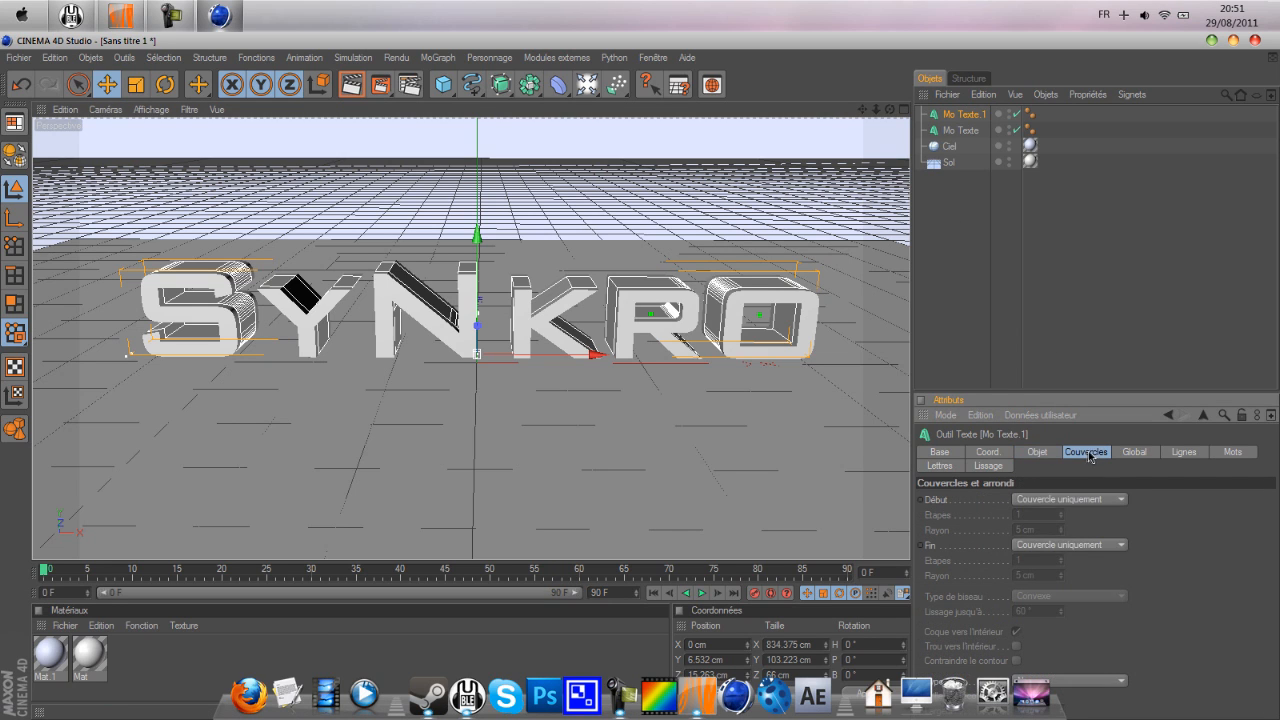
click(1077, 500)
click(1062, 560)
click(1070, 545)
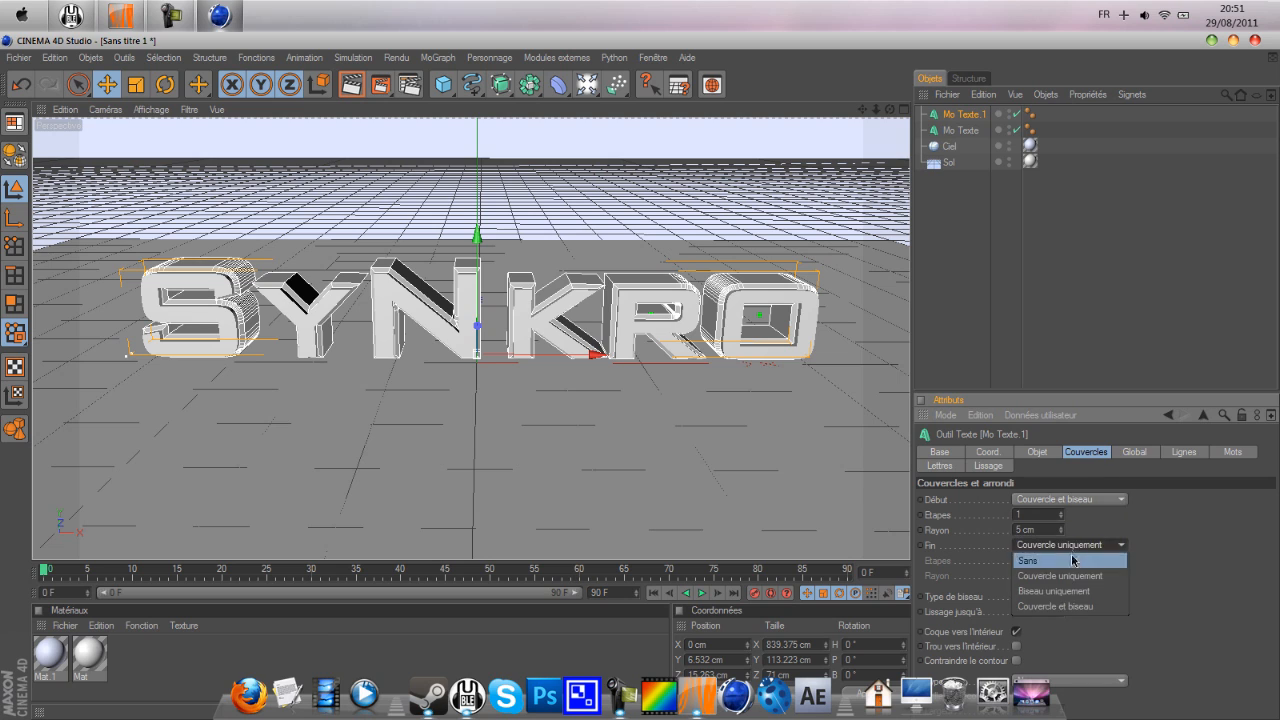
click(1081, 607)
click(1014, 290)
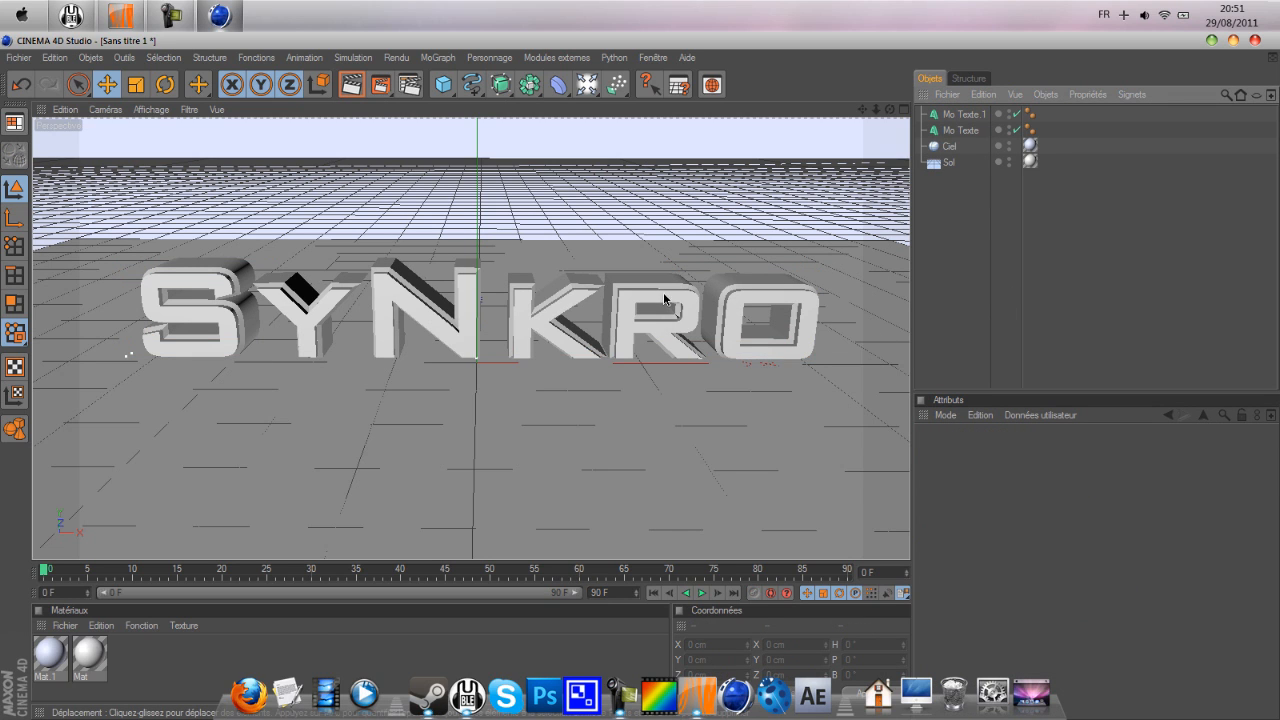
Select the original SyNkro text and shift it along the Z axis to about 6 cm.
click(636, 320)
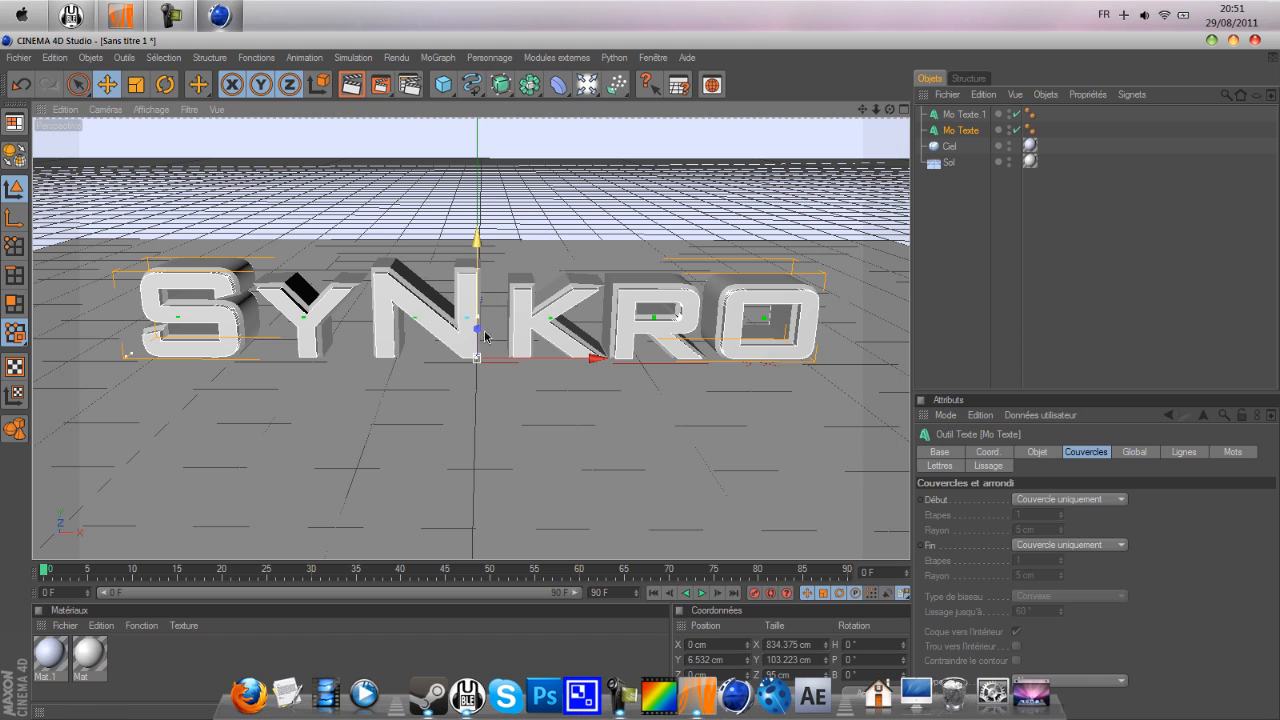
drag(890, 110, 829, 131)
drag(495, 334, 497, 333)
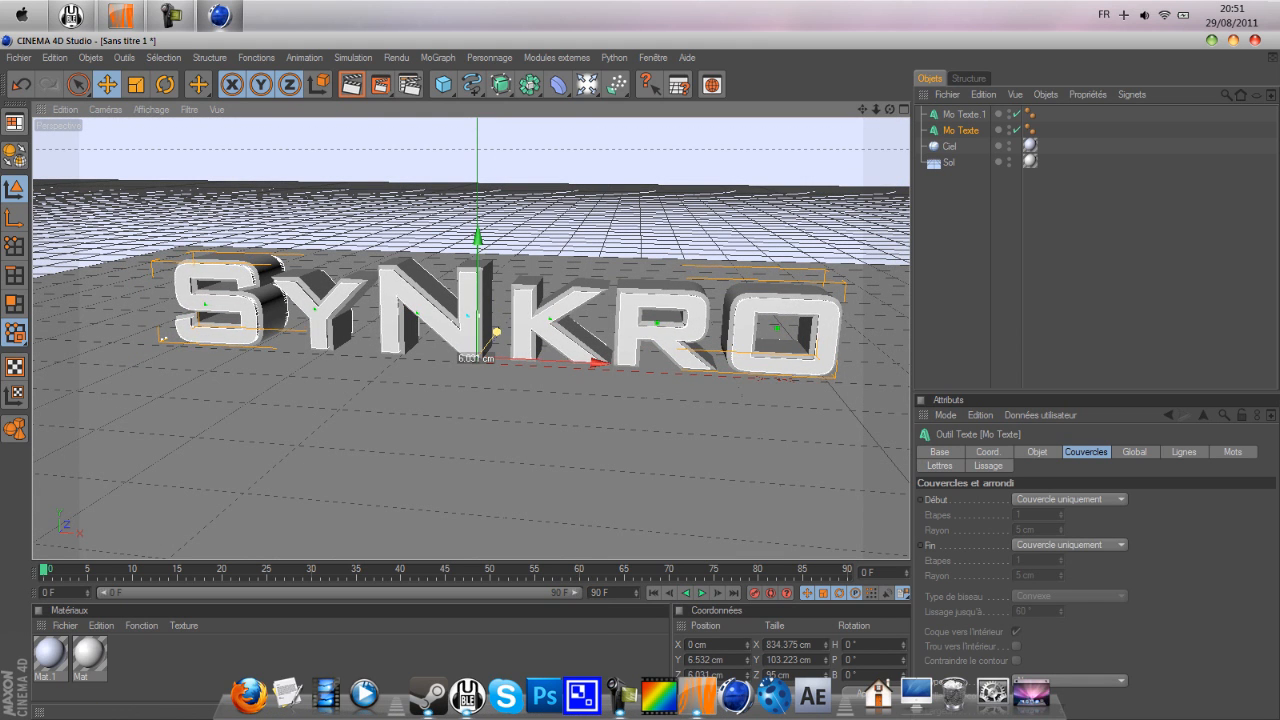
Set the original text's depth (Profondeur) to 78 and shift it along Z to about 9.2 cm so it sits within the bevelled copy.
mouse_move(890, 110)
mouse_down()
mouse_move(975, 150)
mouse_move(1090, 80)
mouse_move(877, 130)
mouse_up()
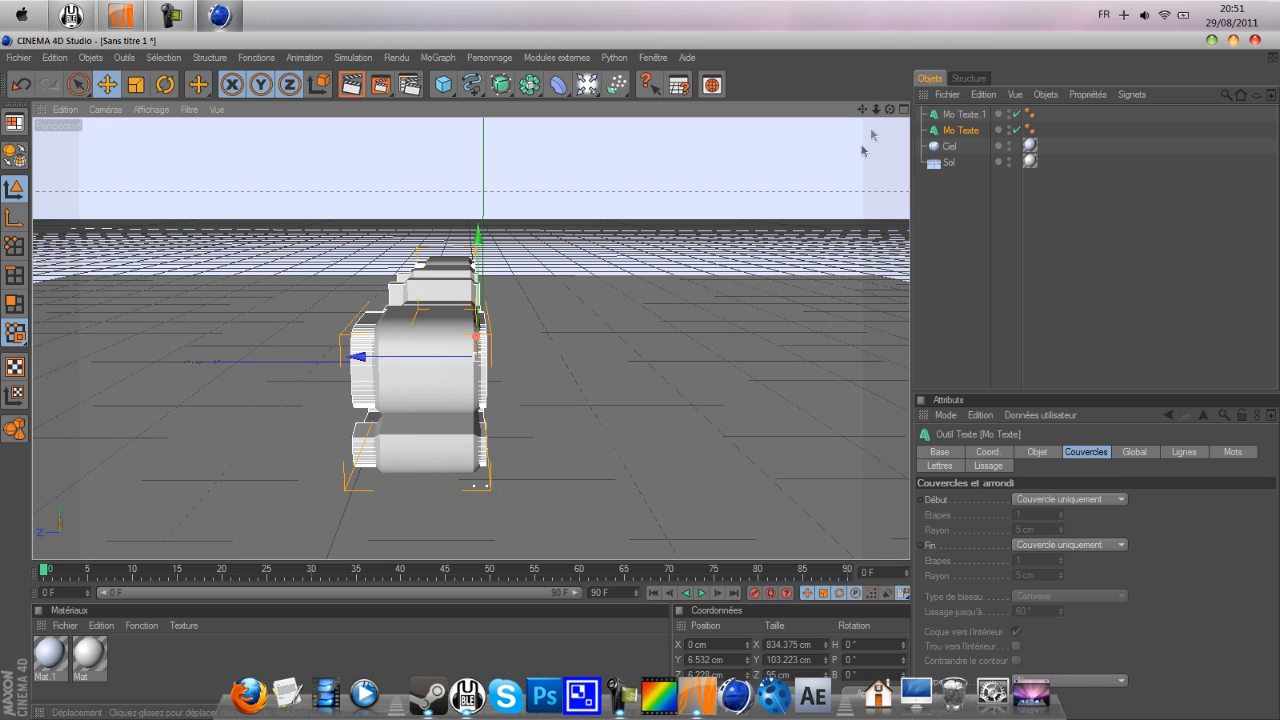
click(940, 453)
click(1037, 453)
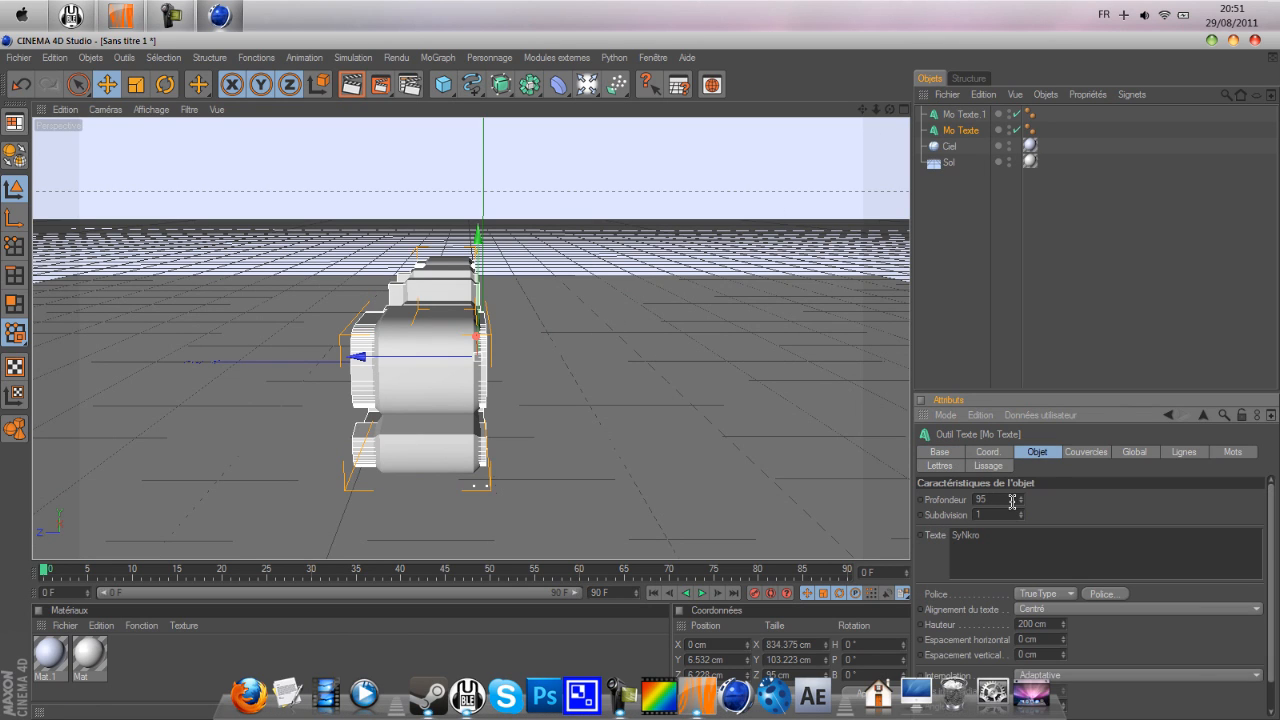
drag(1020, 509, 1020, 527)
drag(1021, 499, 1021, 501)
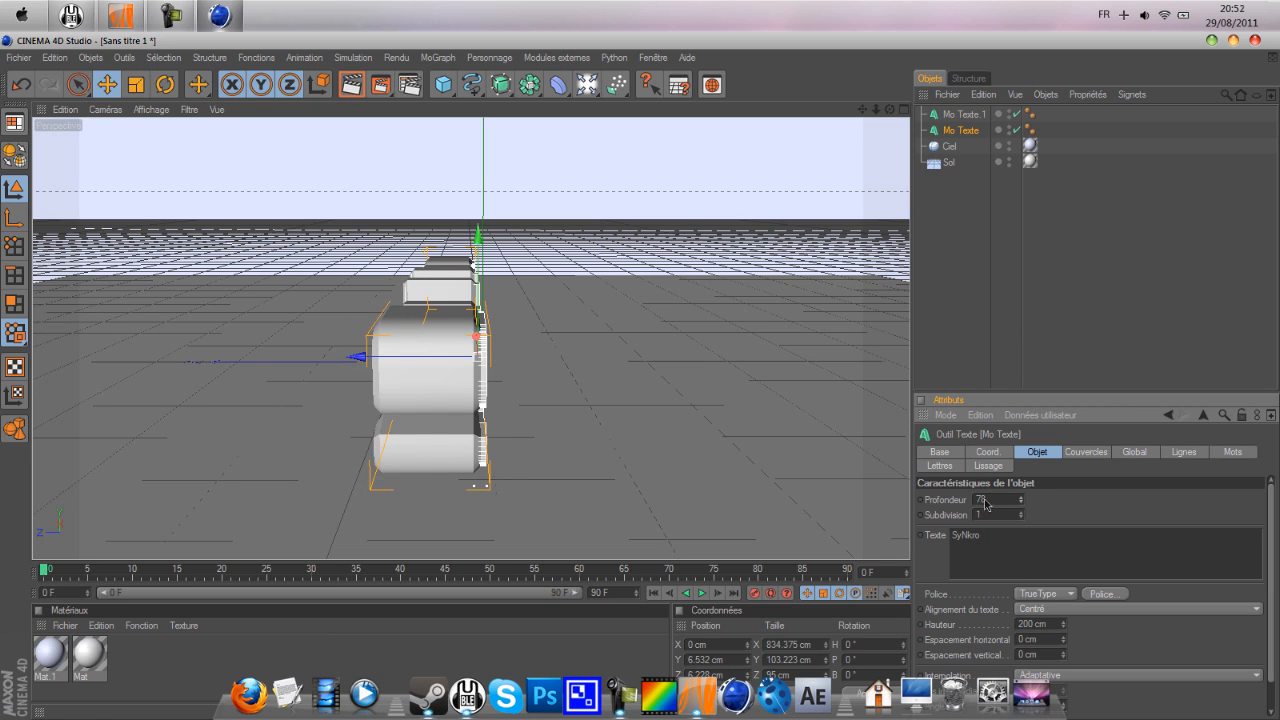
drag(422, 357, 418, 357)
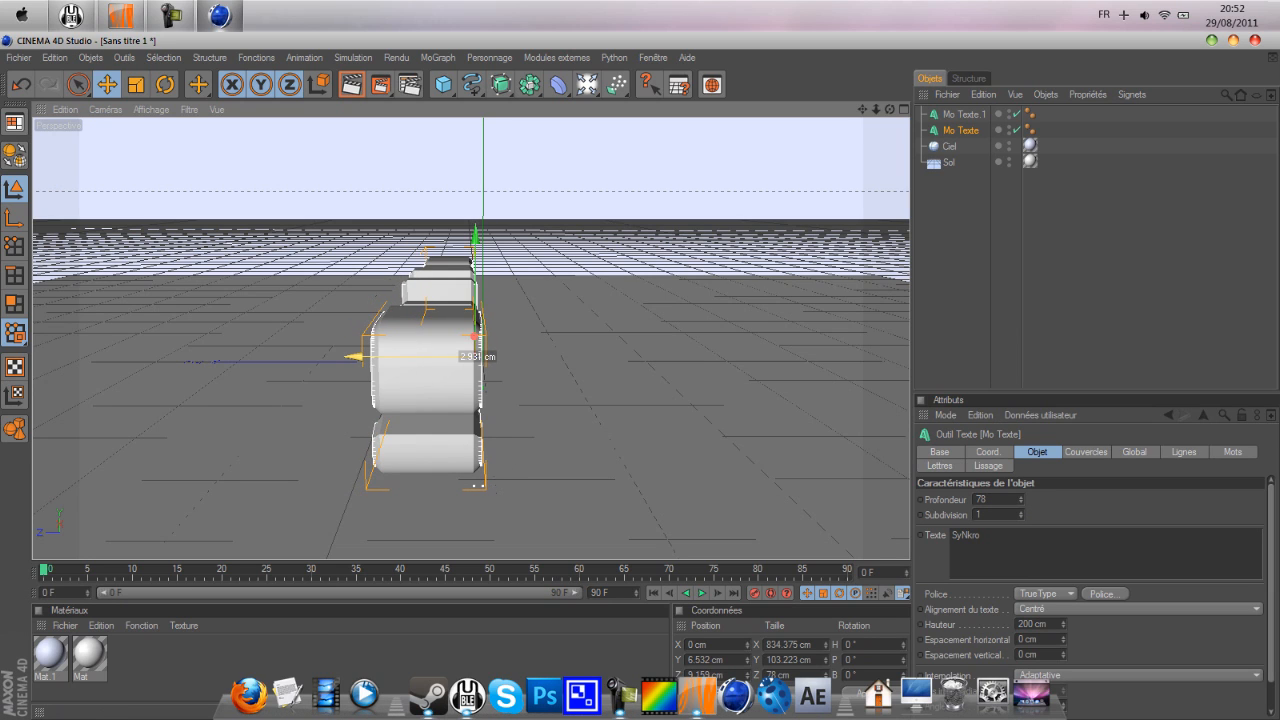
mouse_move(889, 109)
mouse_down()
mouse_move(793, 108)
mouse_move(892, 115)
mouse_move(866, 113)
mouse_up()
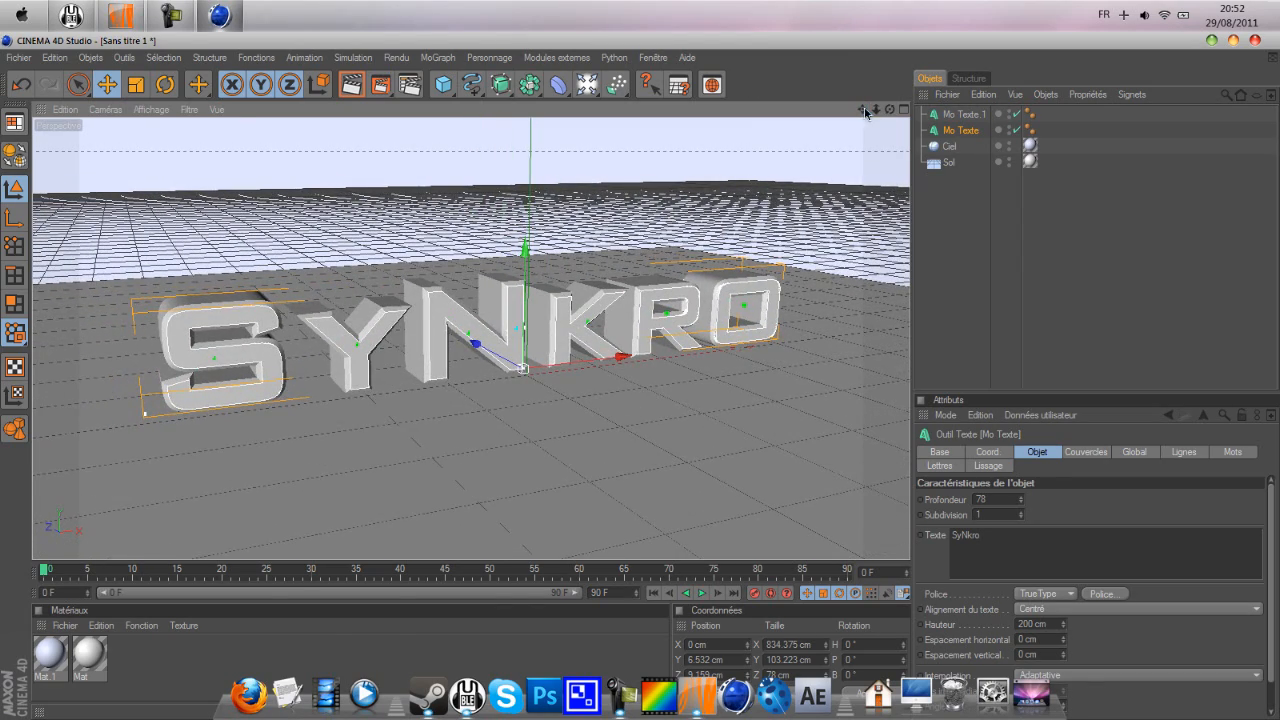
Create a third material and set its colour to a bright blue of RGB 0, 153, 255.
double_click(183, 644)
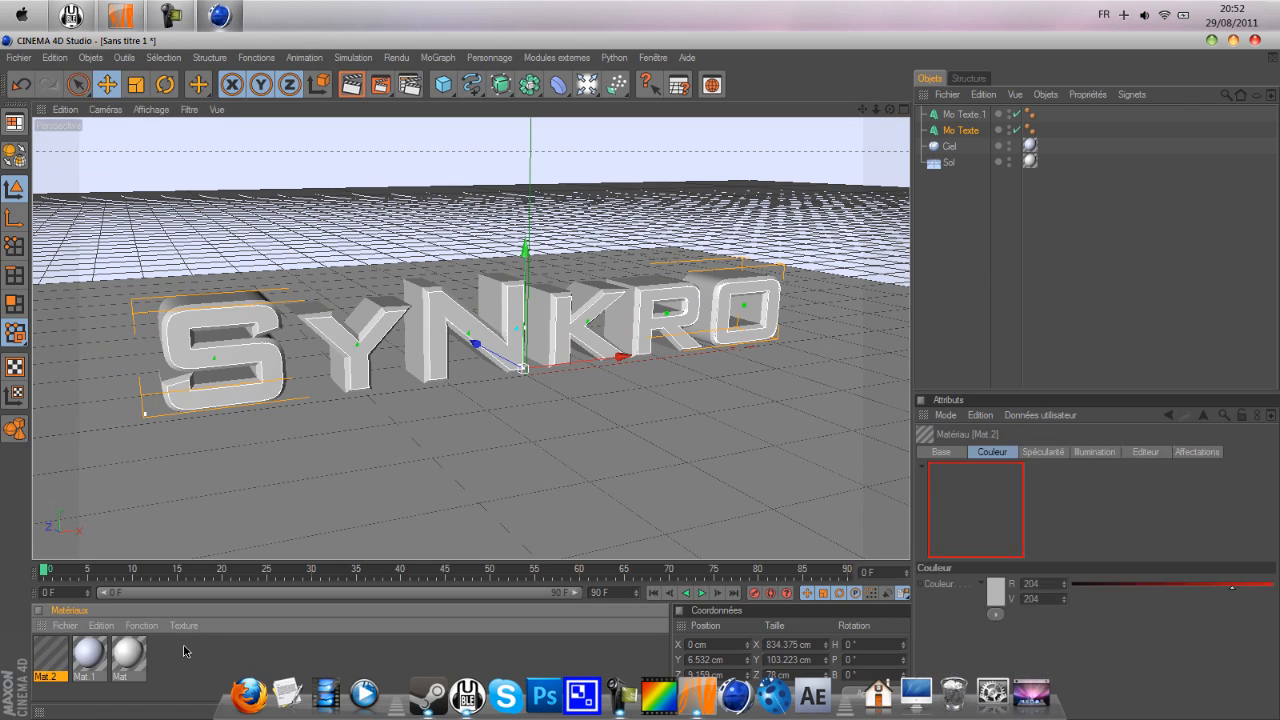
double_click(45, 655)
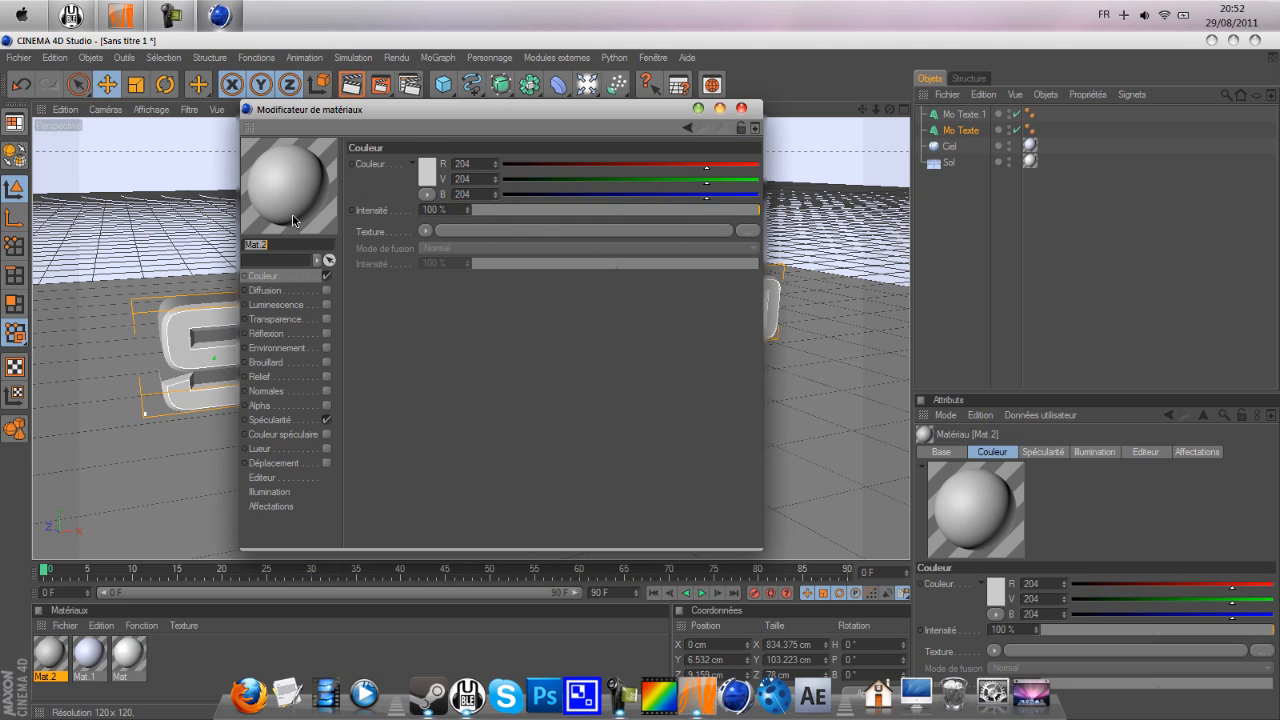
click(427, 173)
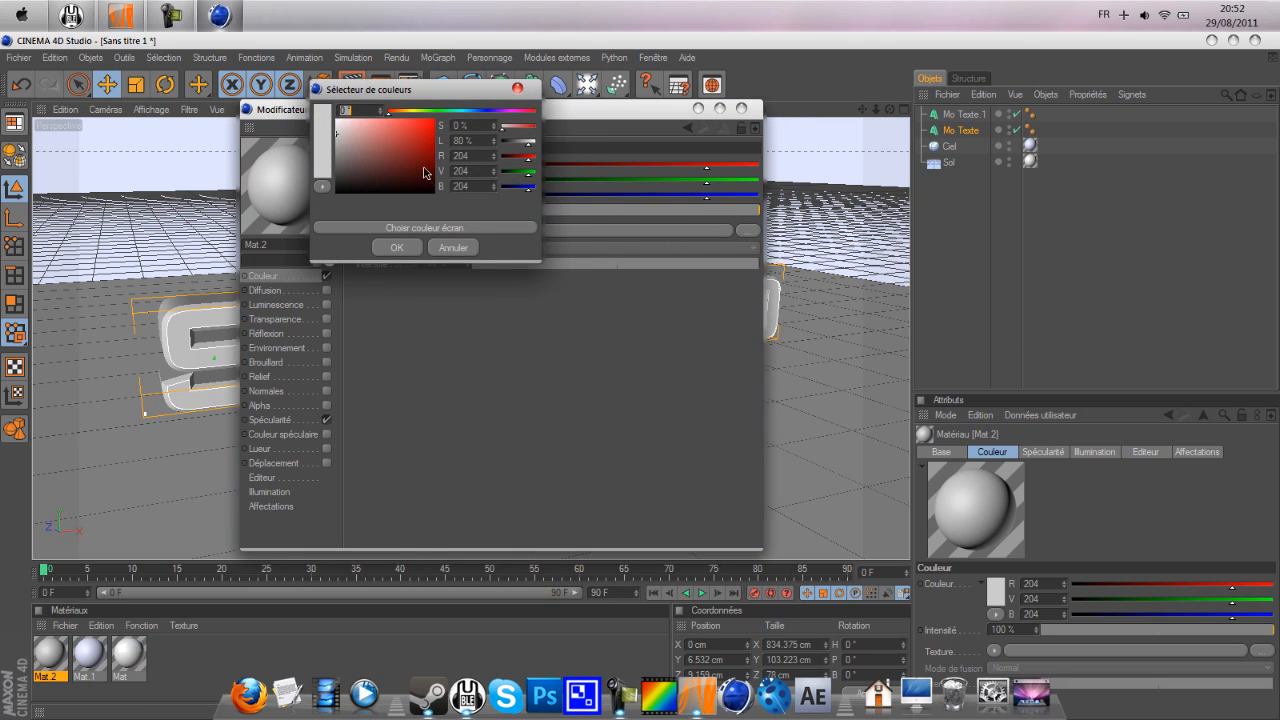
click(466, 109)
click(434, 119)
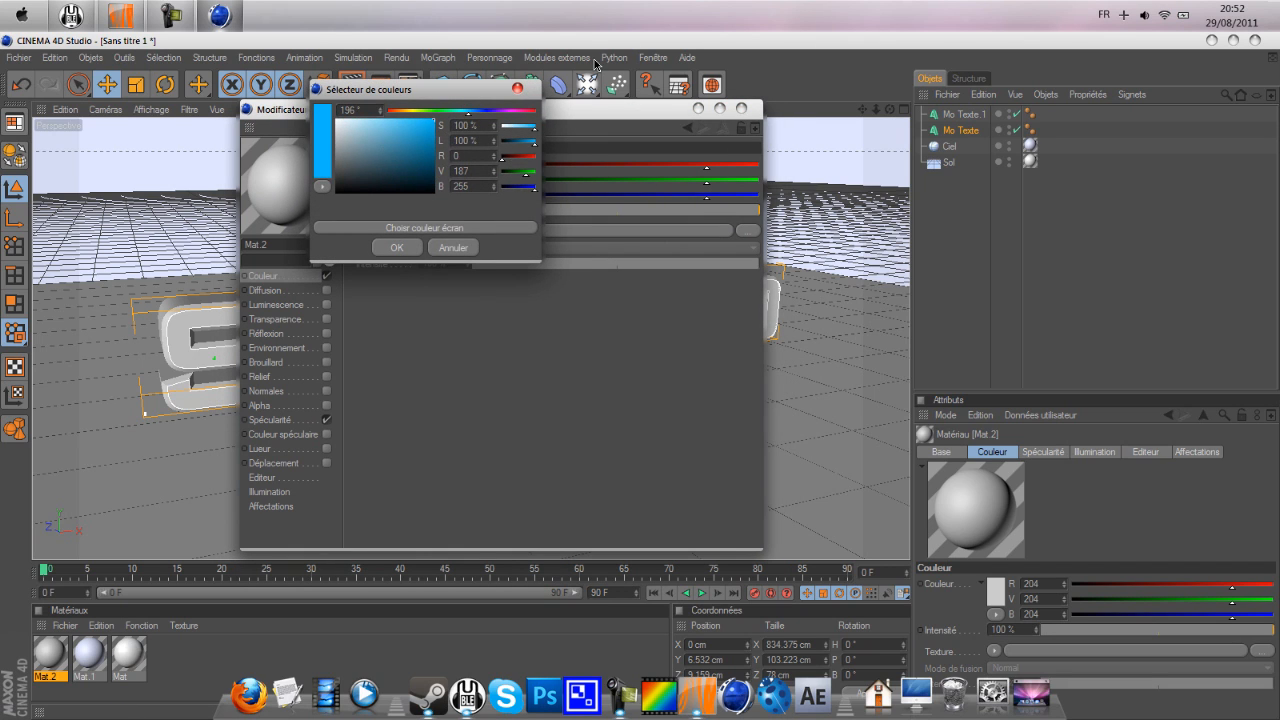
click(473, 110)
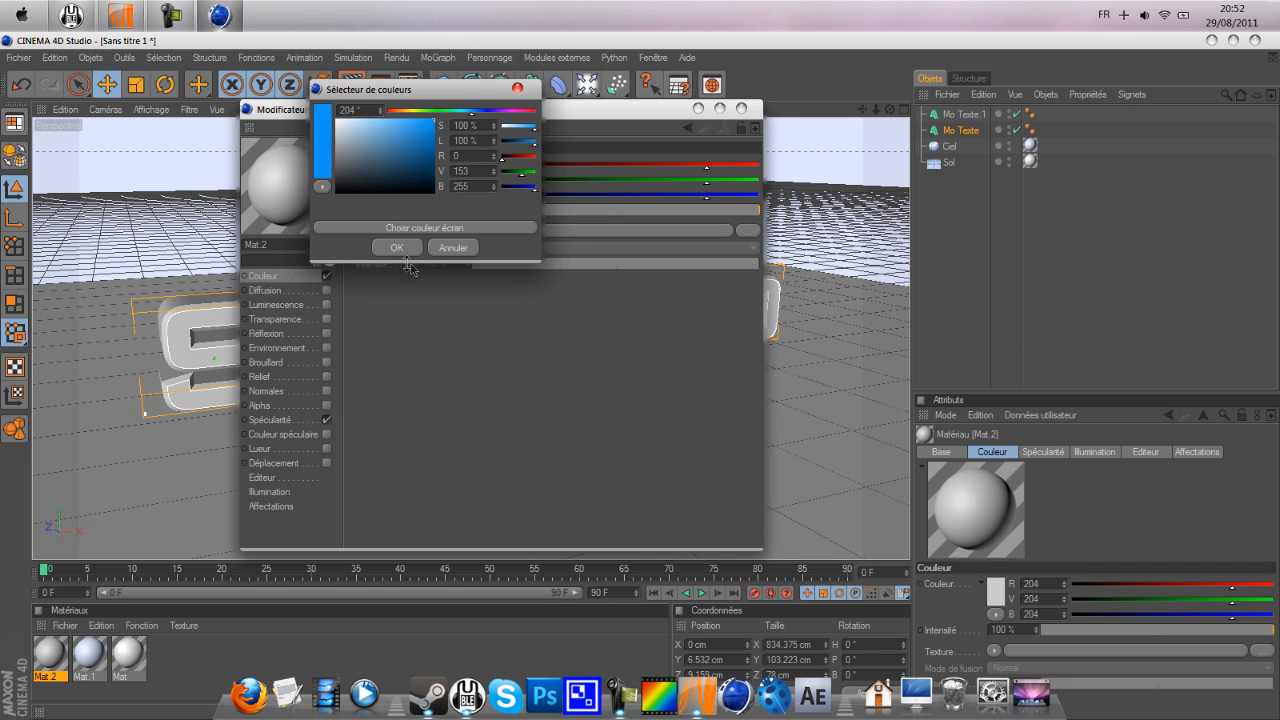
click(352, 294)
Enable glow (Lueur) on the blue material and set its external intensity to 200 %.
click(313, 450)
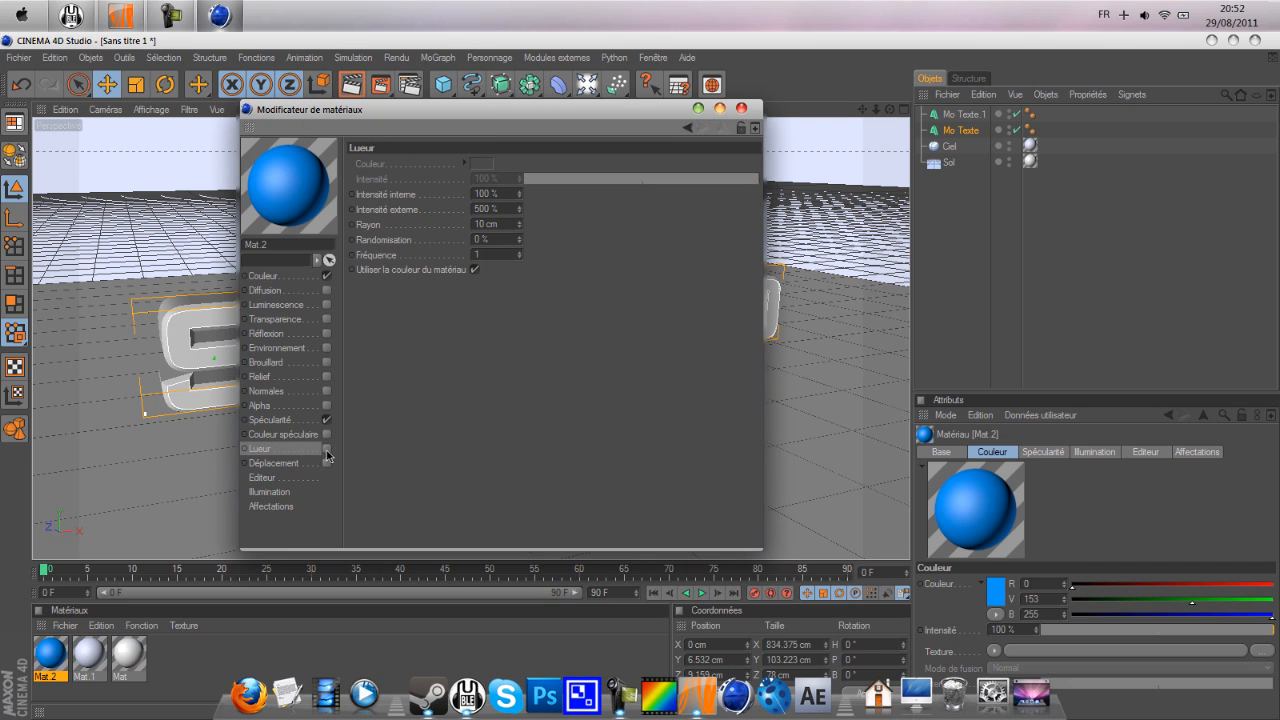
click(326, 450)
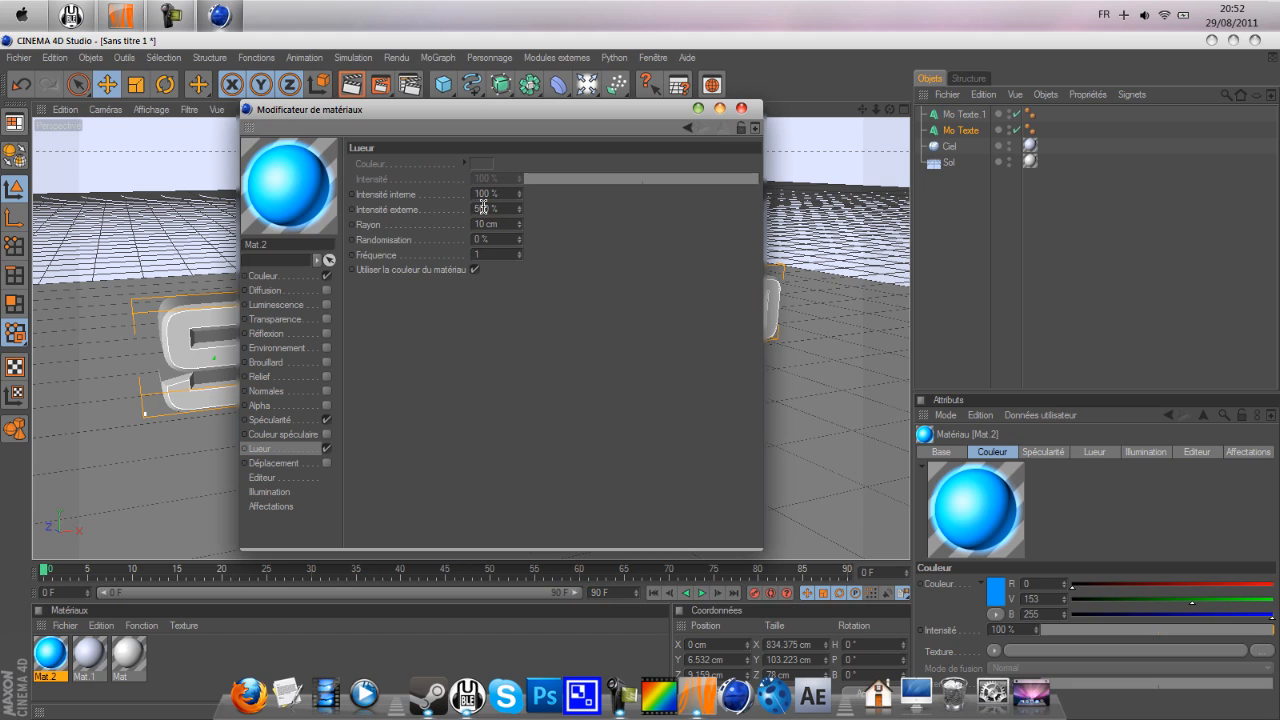
text(0)
click(620, 324)
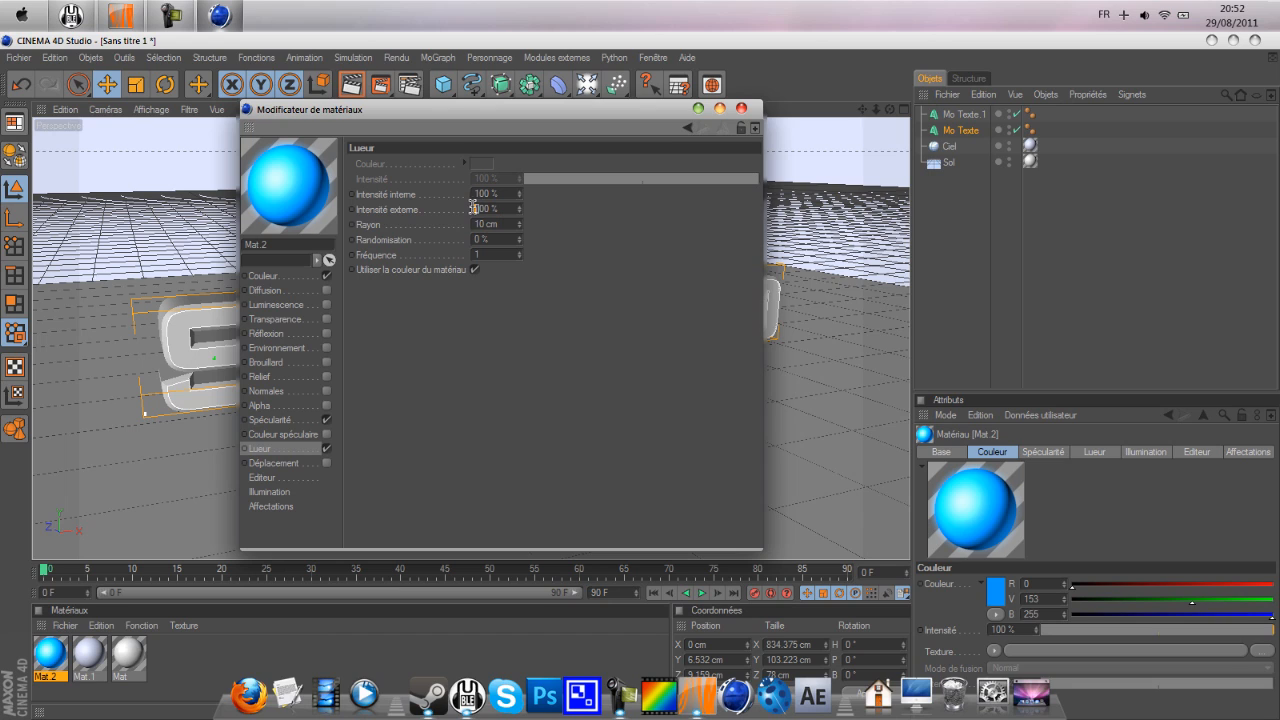
double_click(471, 208)
text(200)
click(557, 305)
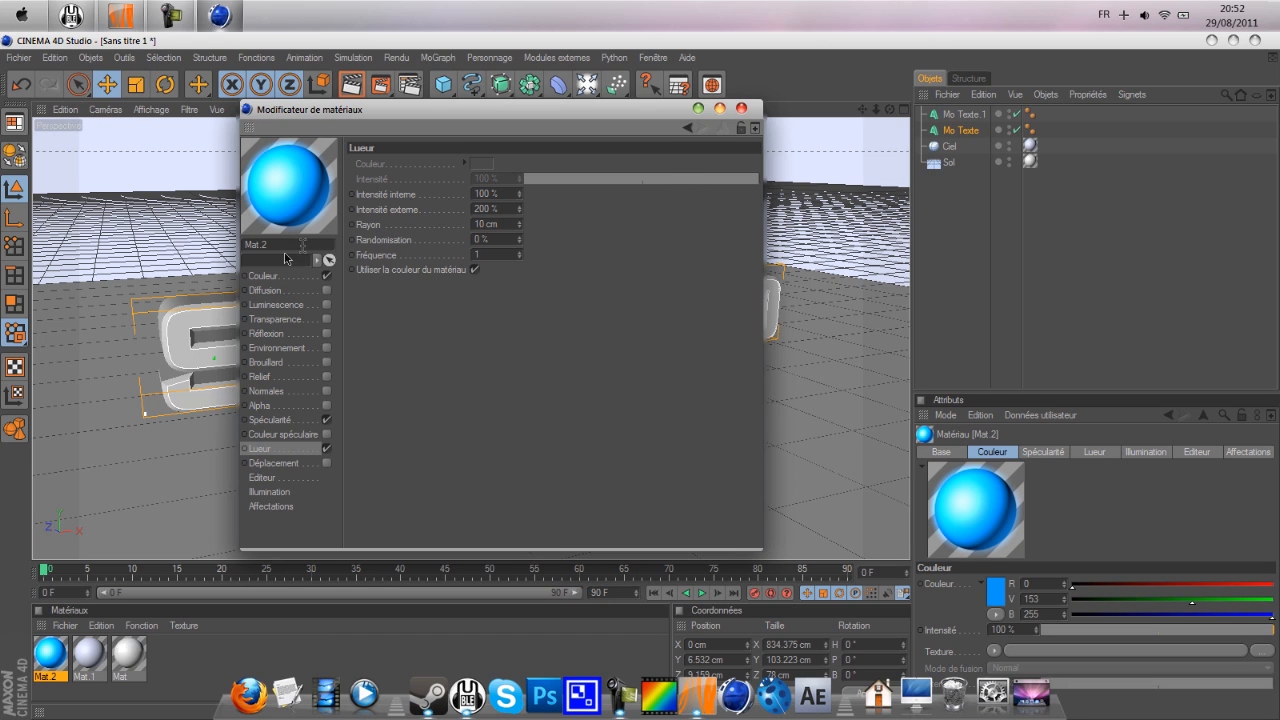
Enable reflection (Réflexion) at 11 % on the blue material and apply it to the bevelled text copy, Mo Texte.1.
click(299, 334)
click(326, 333)
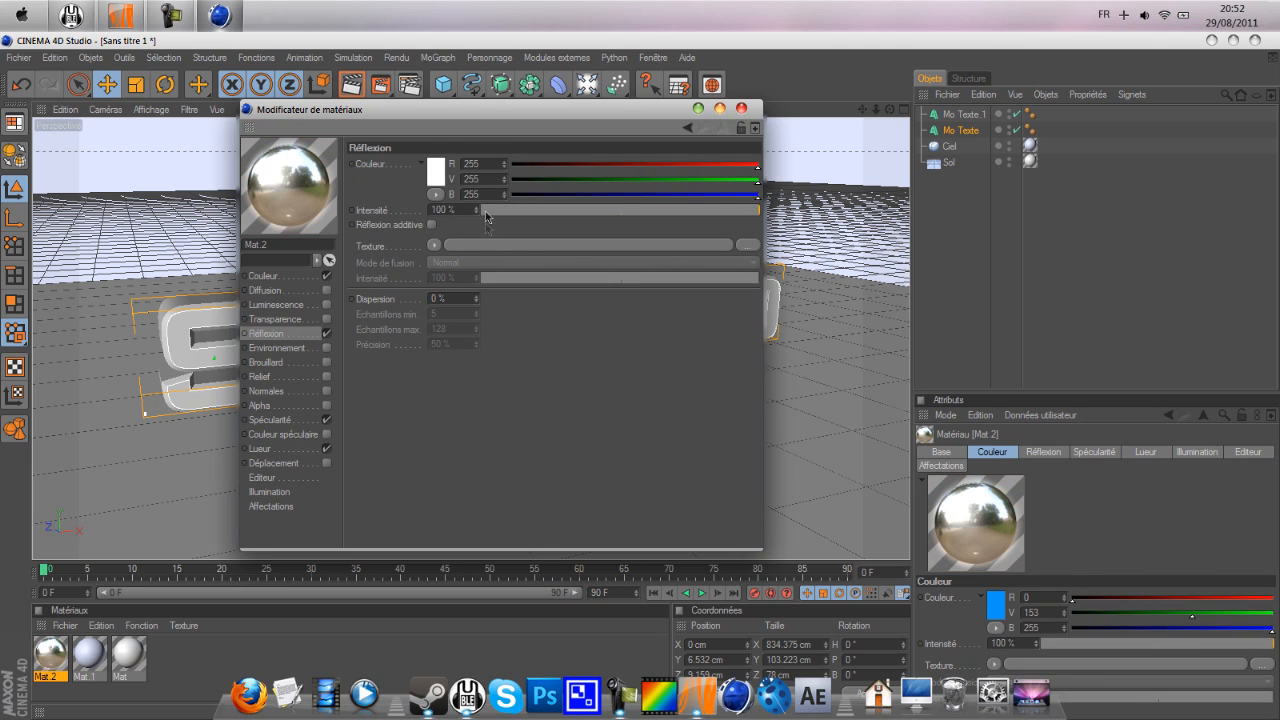
drag(486, 211, 503, 211)
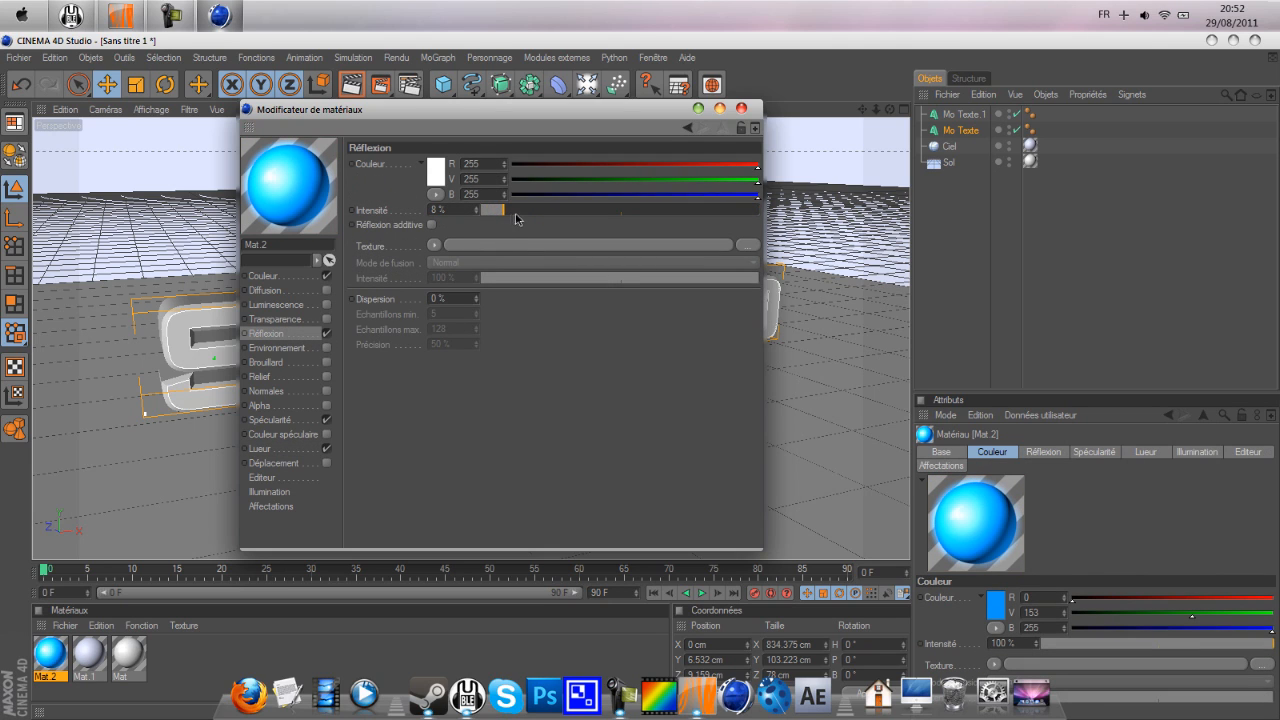
click(513, 211)
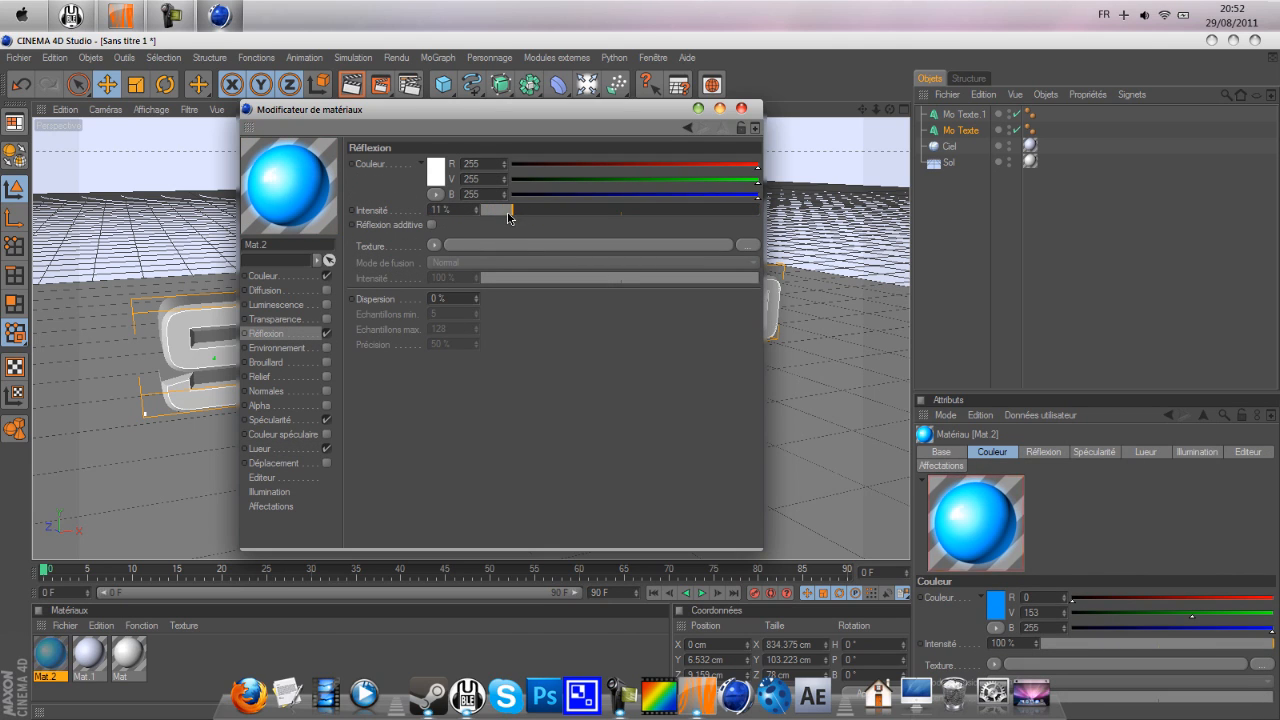
click(742, 109)
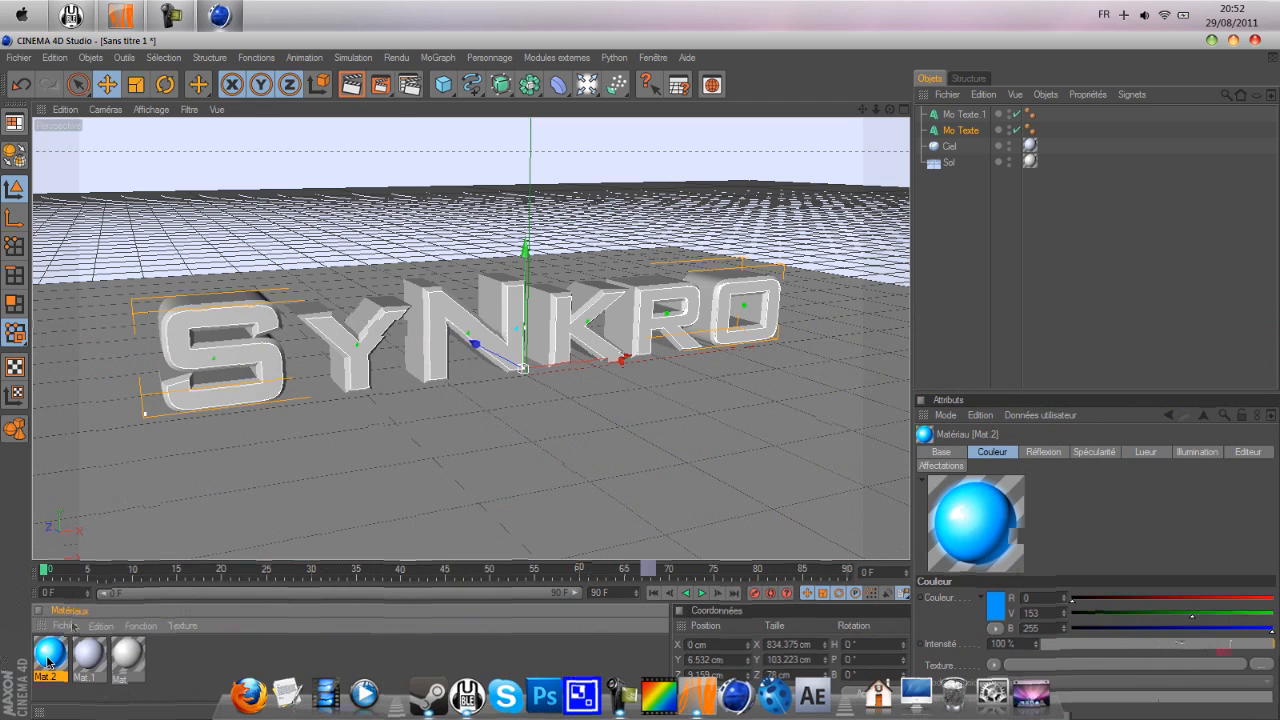
drag(51, 655, 960, 114)
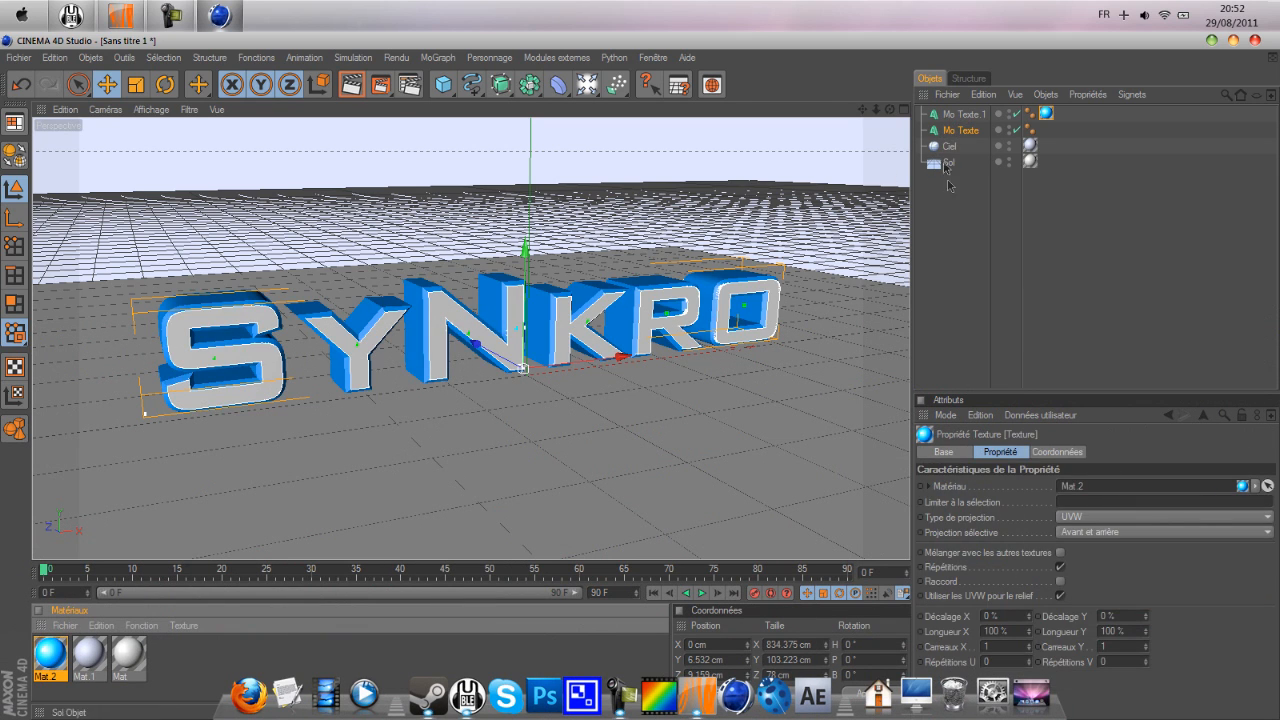
Create a fourth material and set its colour to an off-white of RGB 246, 246, 246.
double_click(219, 656)
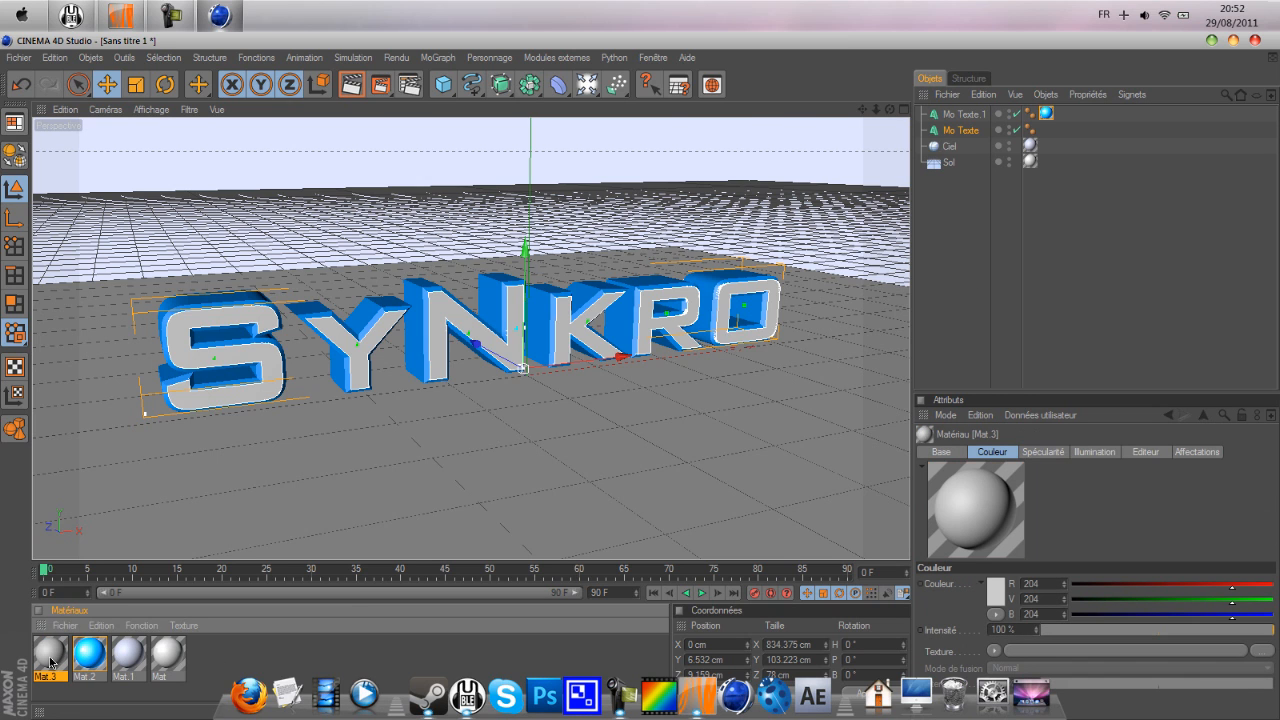
double_click(50, 657)
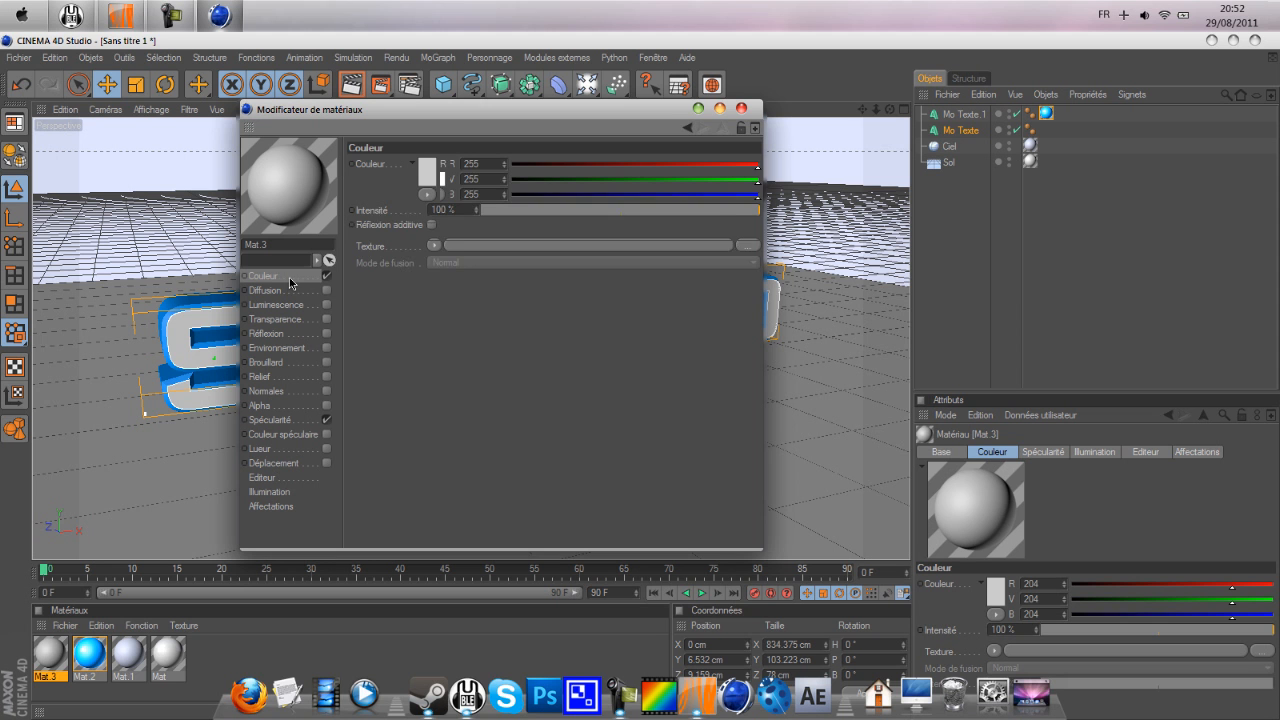
click(292, 277)
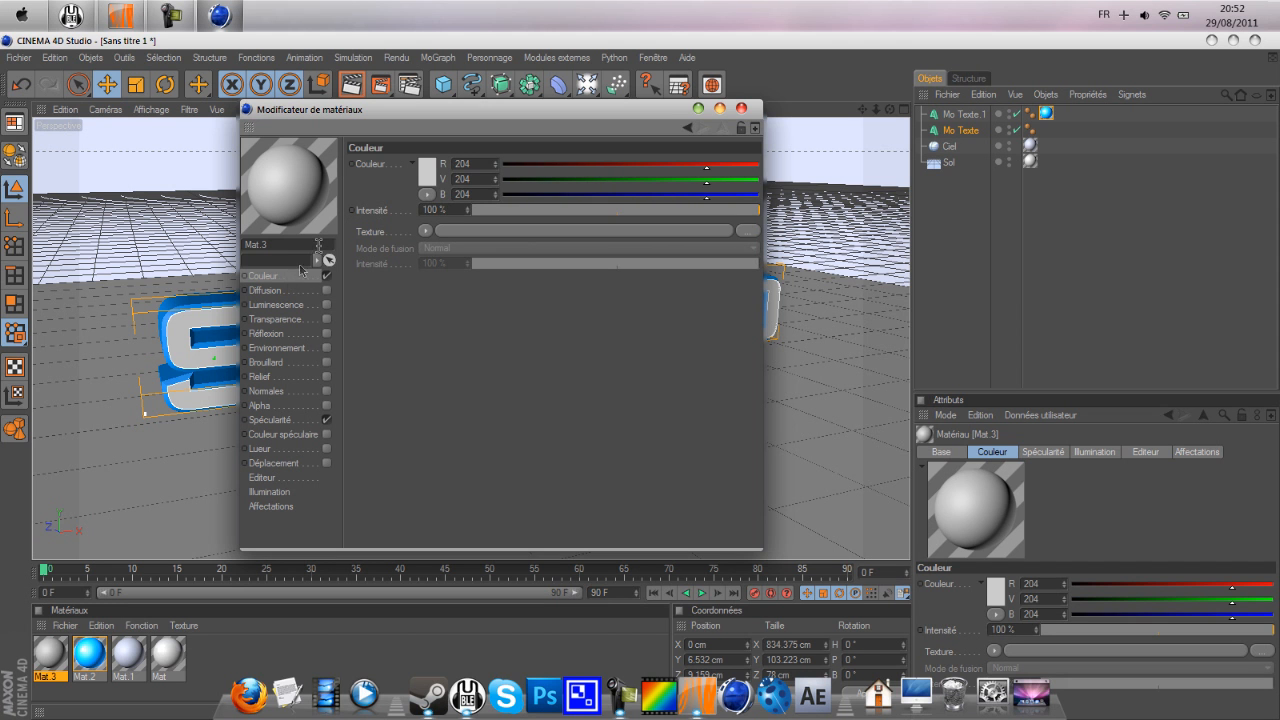
click(425, 174)
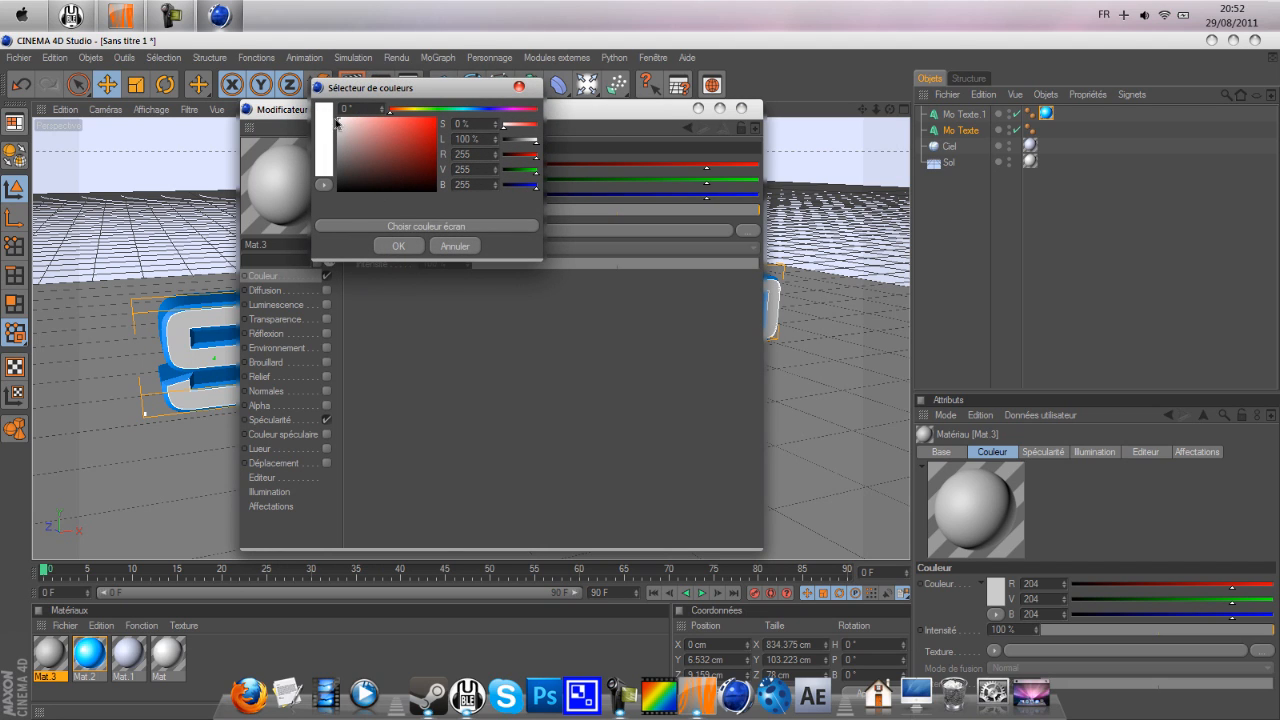
drag(336, 124, 331, 123)
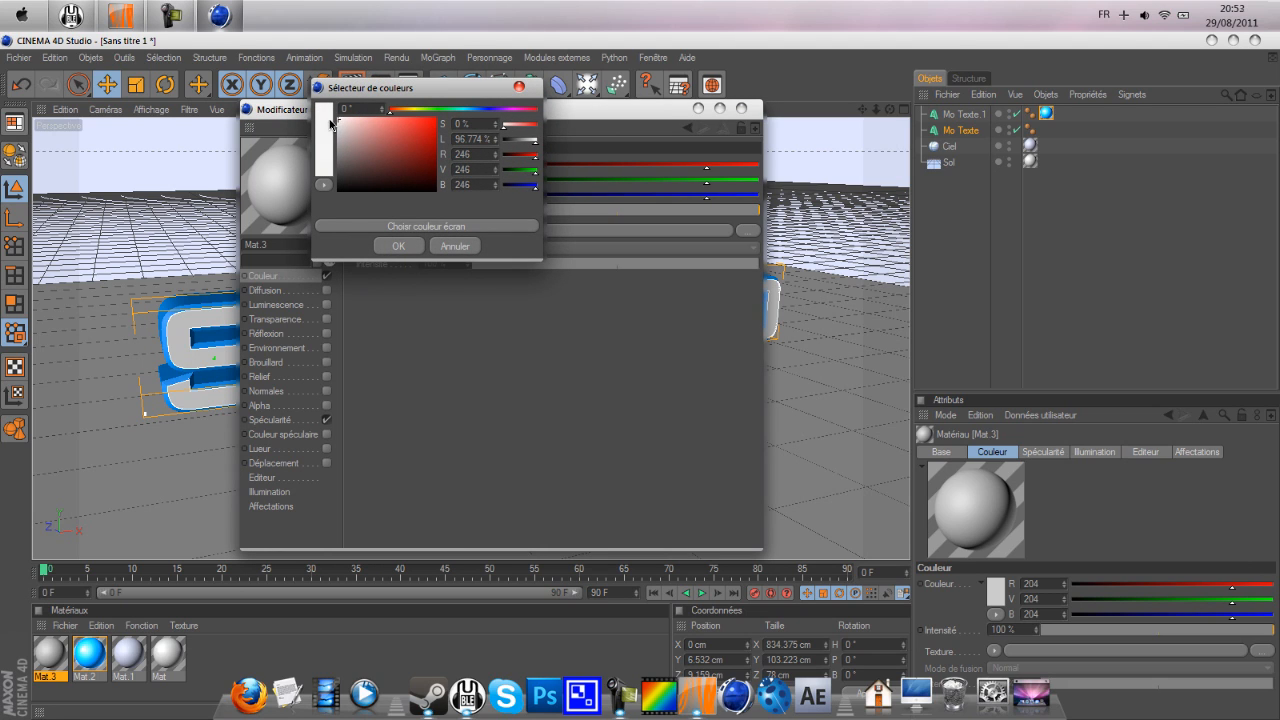
click(398, 246)
Enable reflection (Réflexion) at 53 % on the off-white material and apply it to the original text, Mo Texte.
click(300, 334)
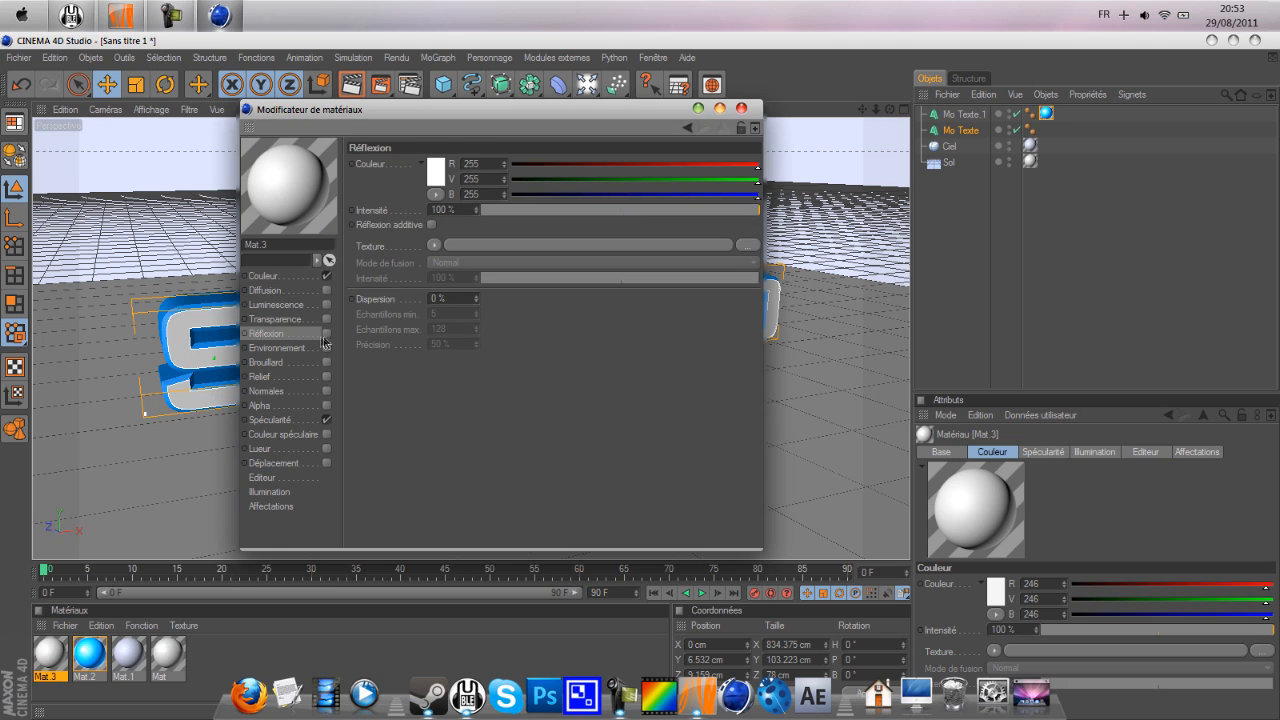
click(327, 334)
drag(514, 212, 629, 214)
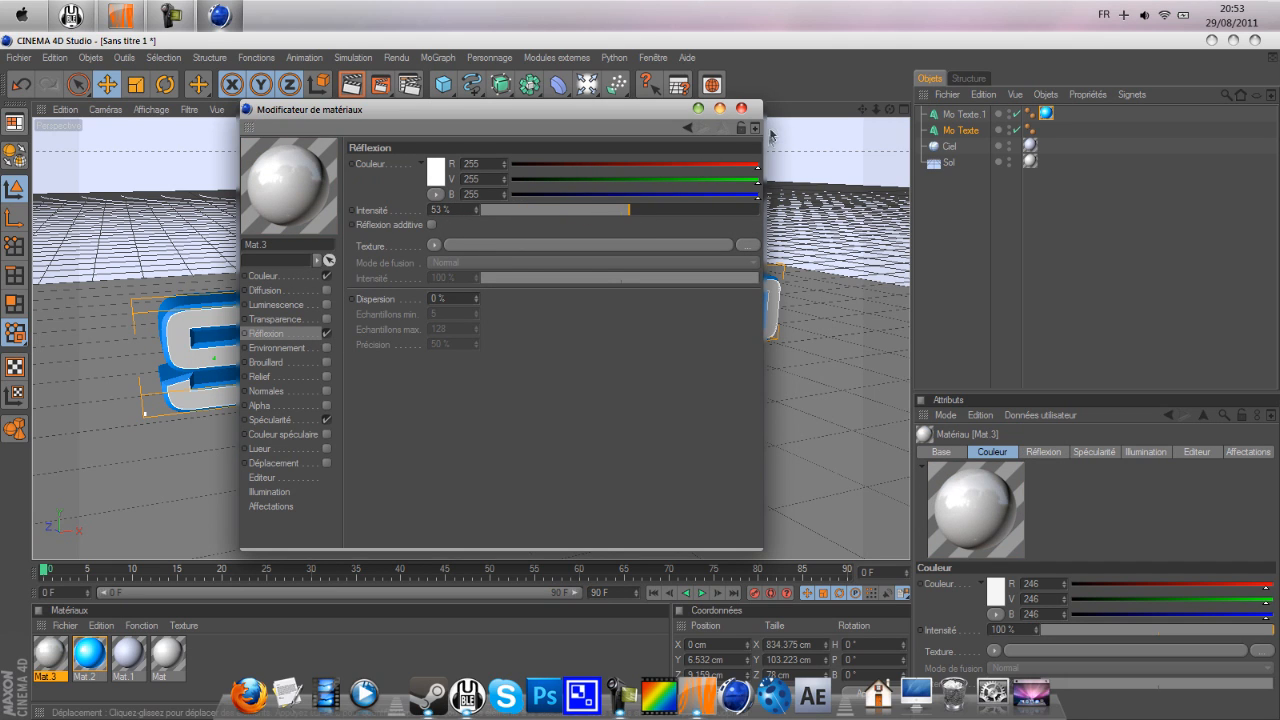
click(741, 108)
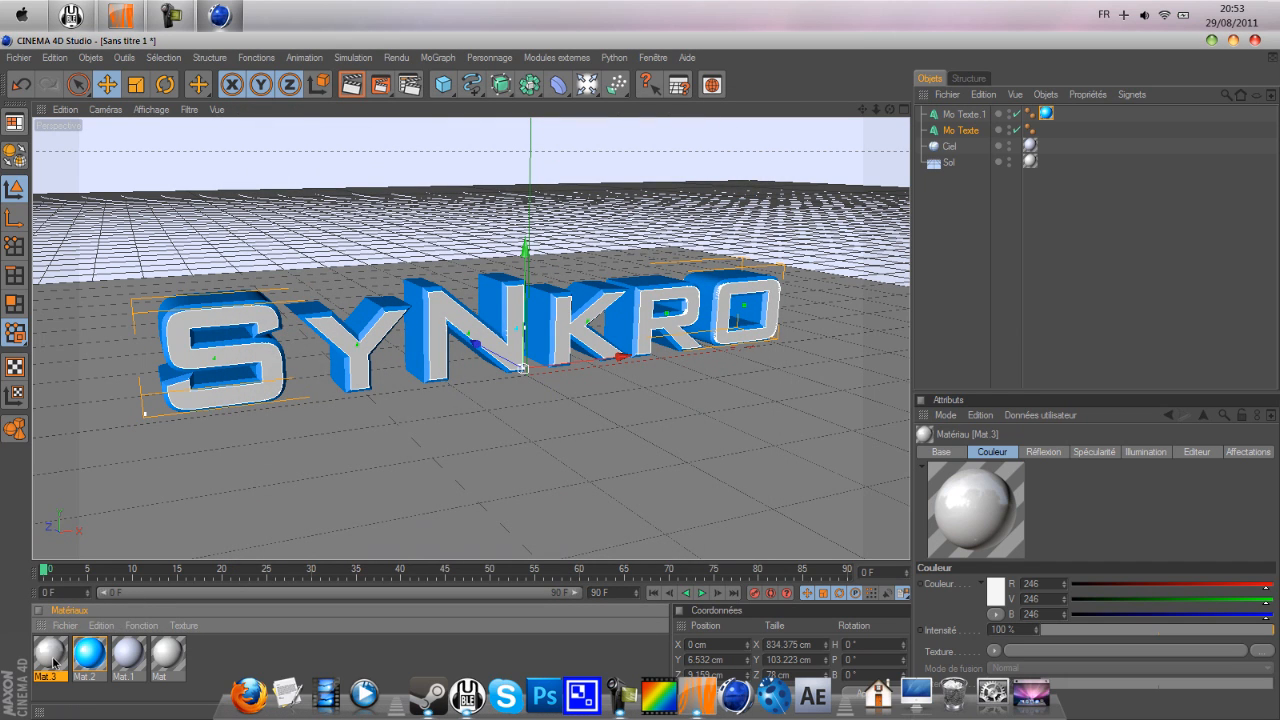
drag(44, 665, 960, 131)
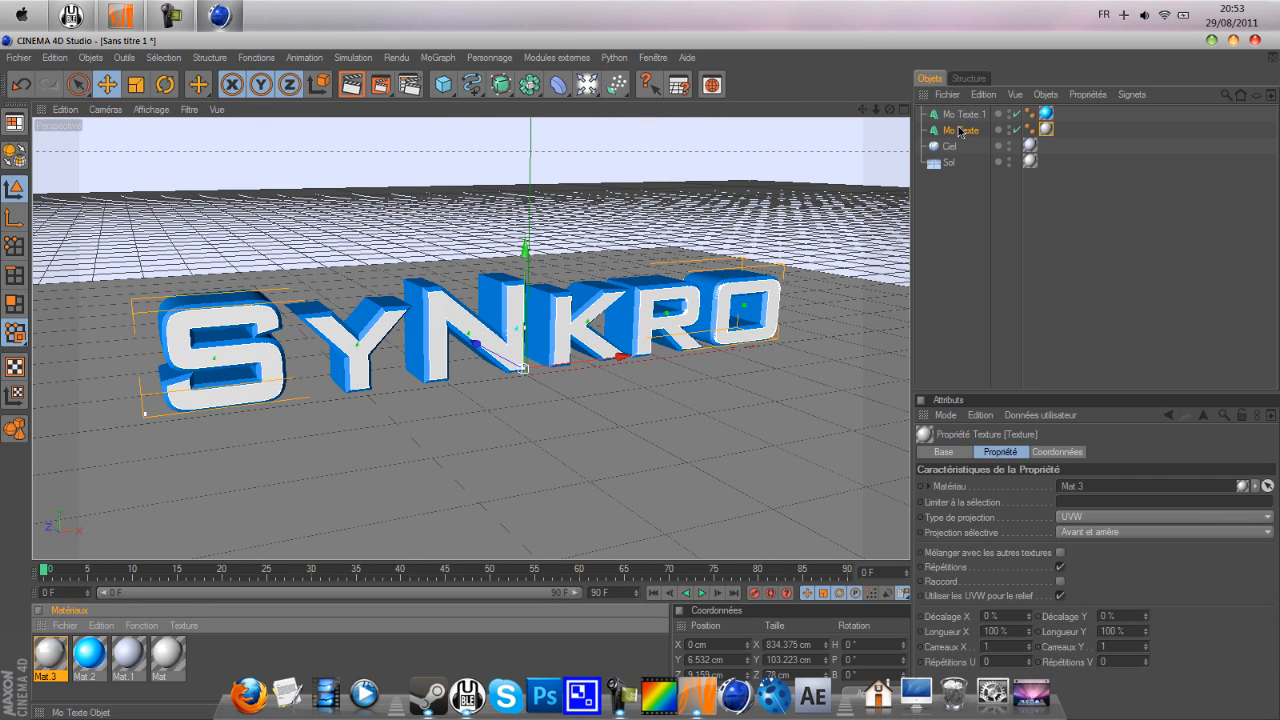
Disable the glow (Lueur) on the blue material, rendering the view before and after the change.
click(353, 88)
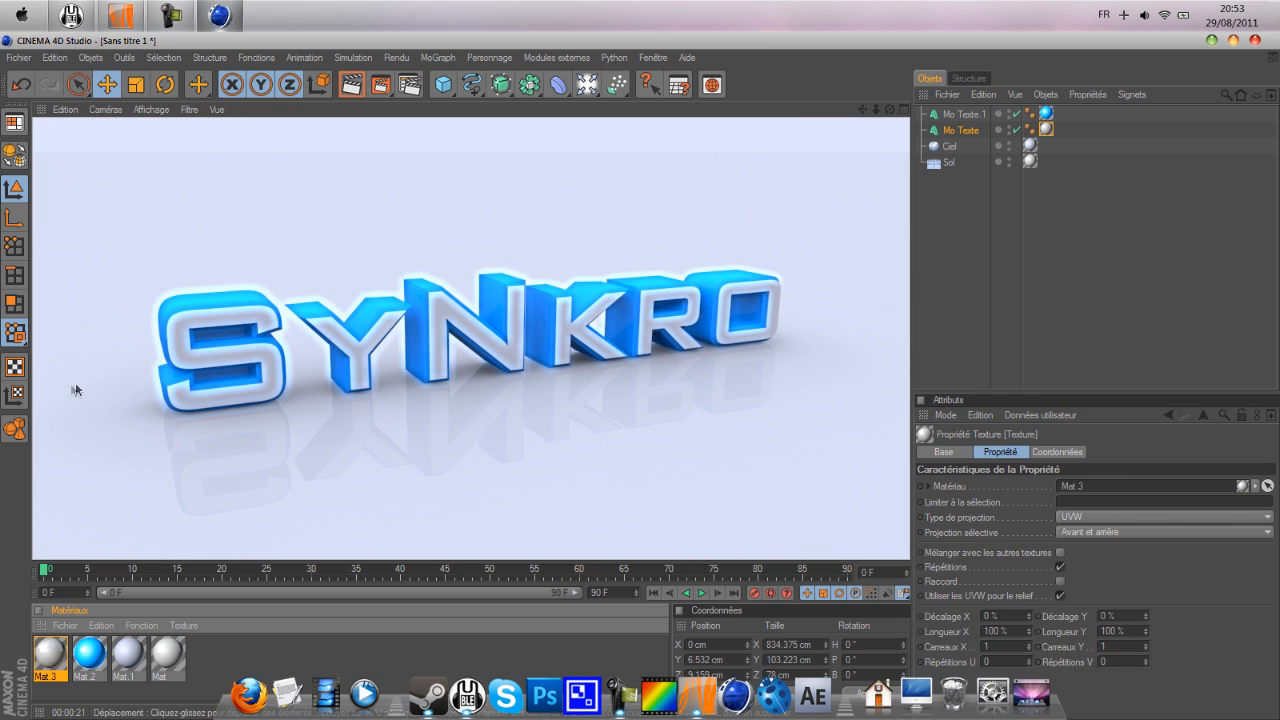
double_click(91, 656)
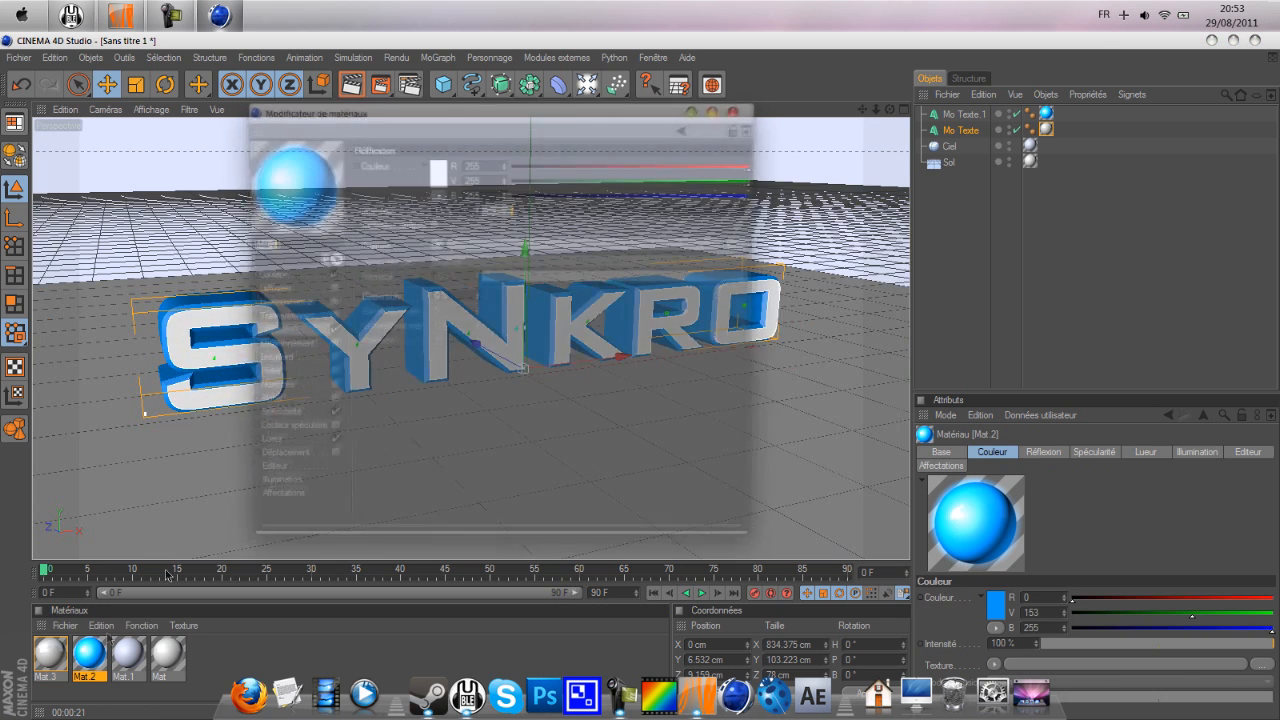
click(325, 449)
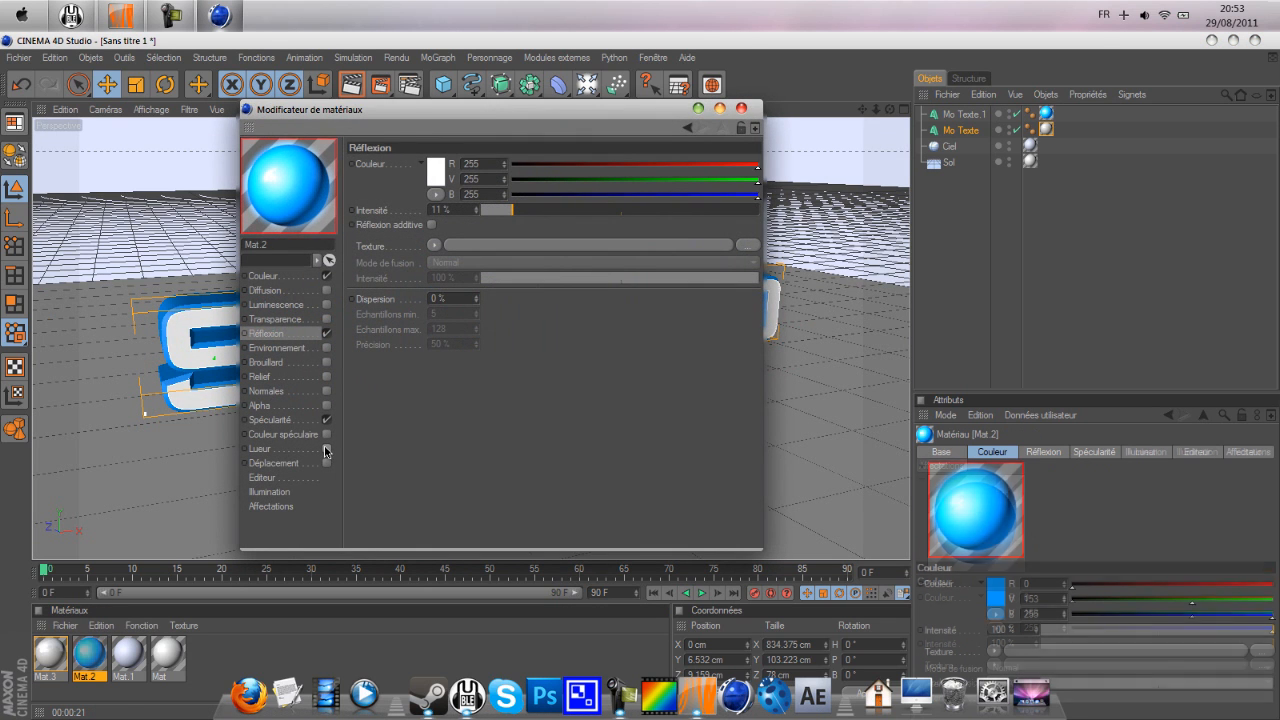
click(741, 107)
click(352, 85)
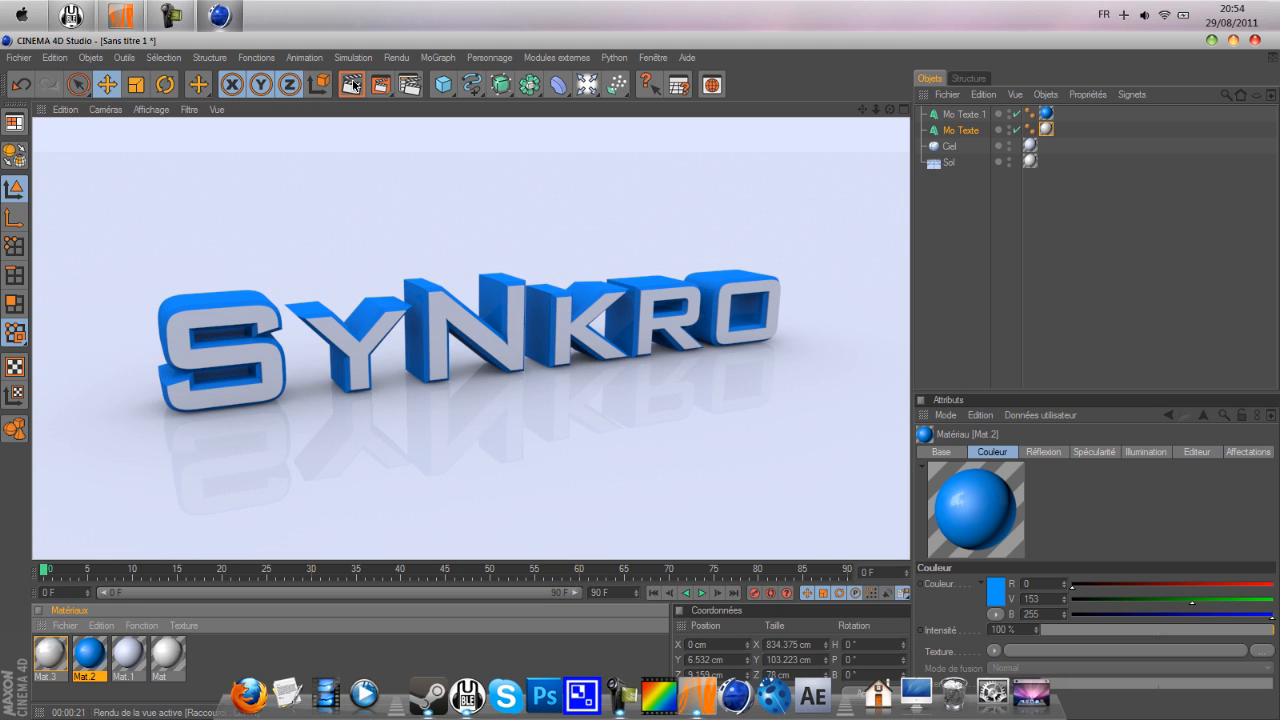
click(1146, 209)
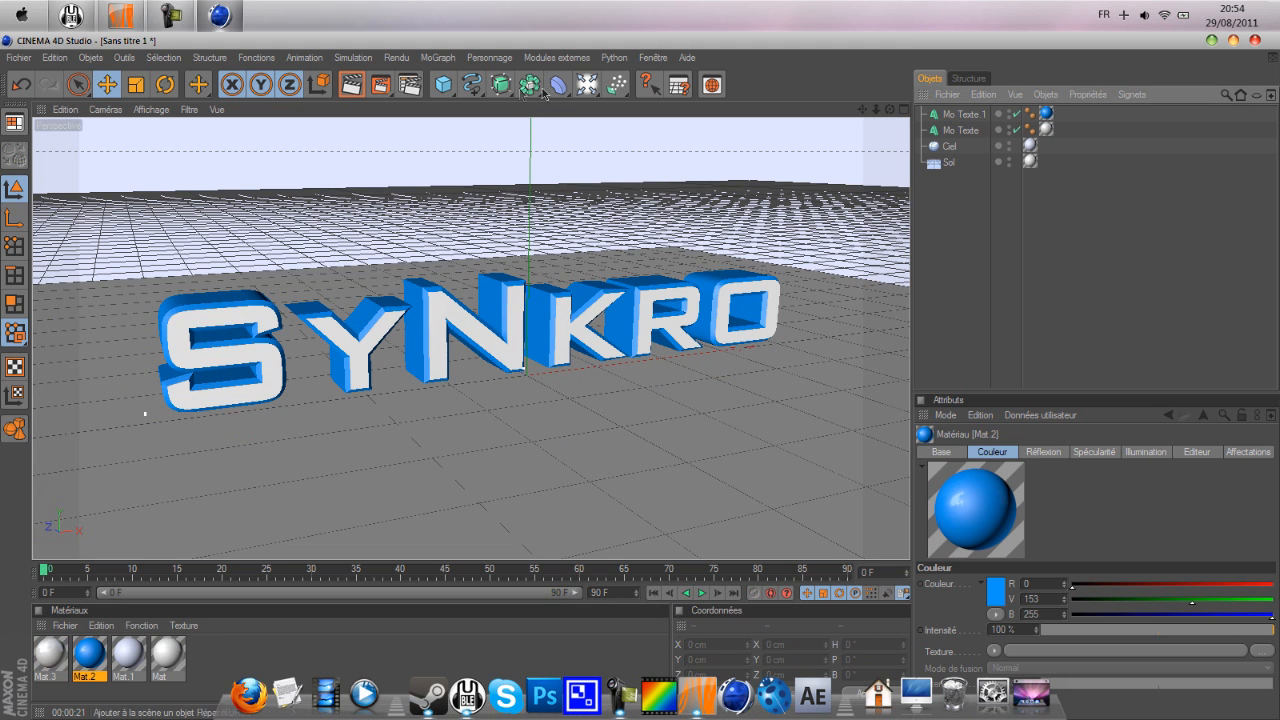
click(614, 86)
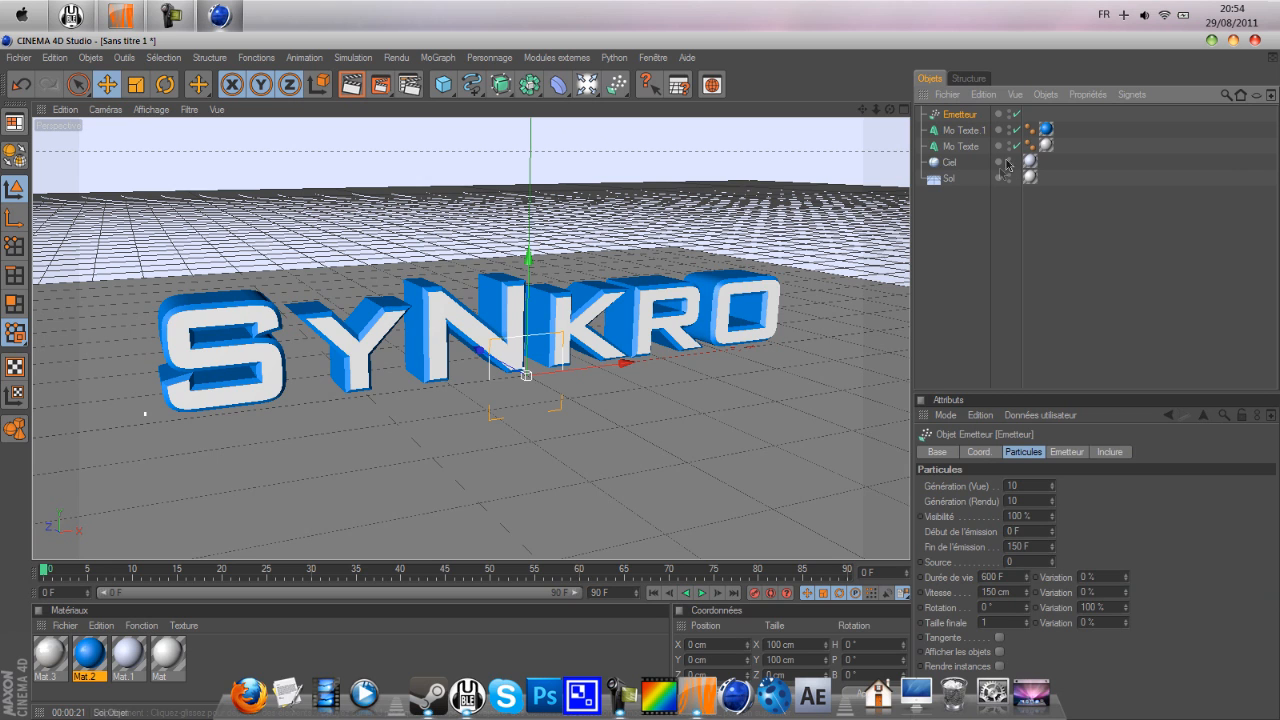
key(Delete)
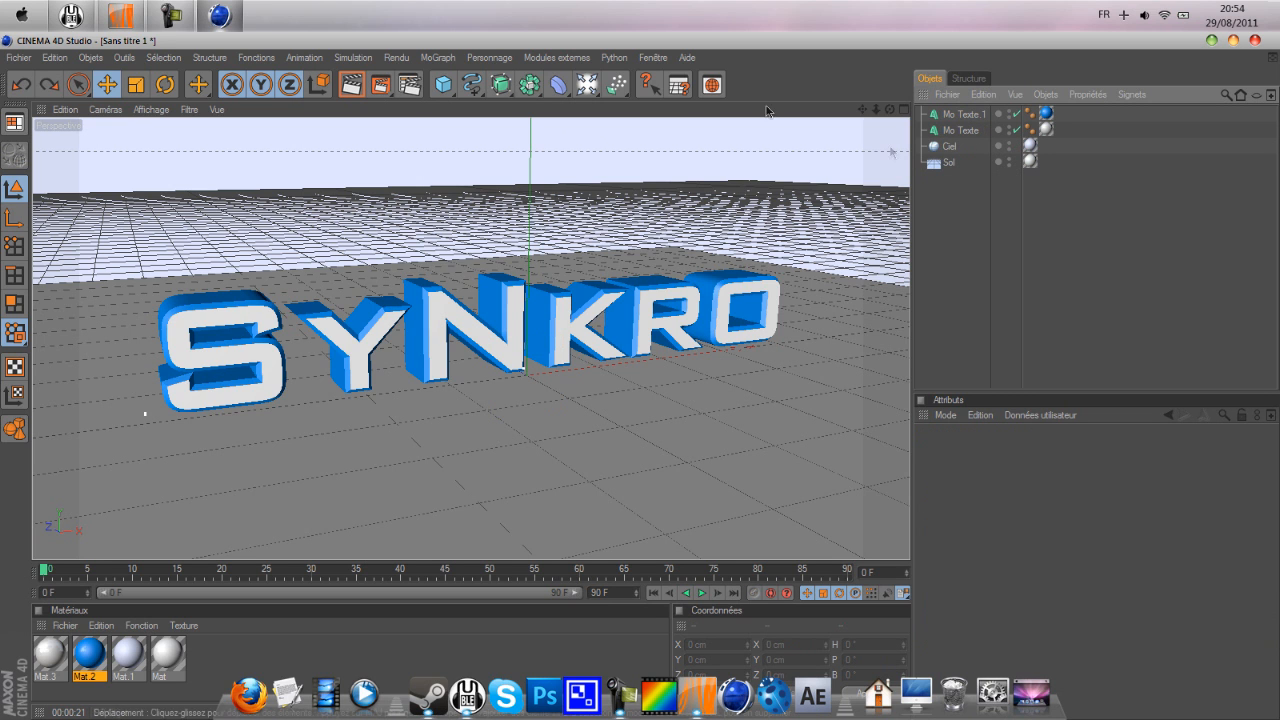
Add an omni light above and in front of the text, at about Y 205.8 cm and Z -112.6 cm.
click(590, 86)
drag(529, 267, 530, 89)
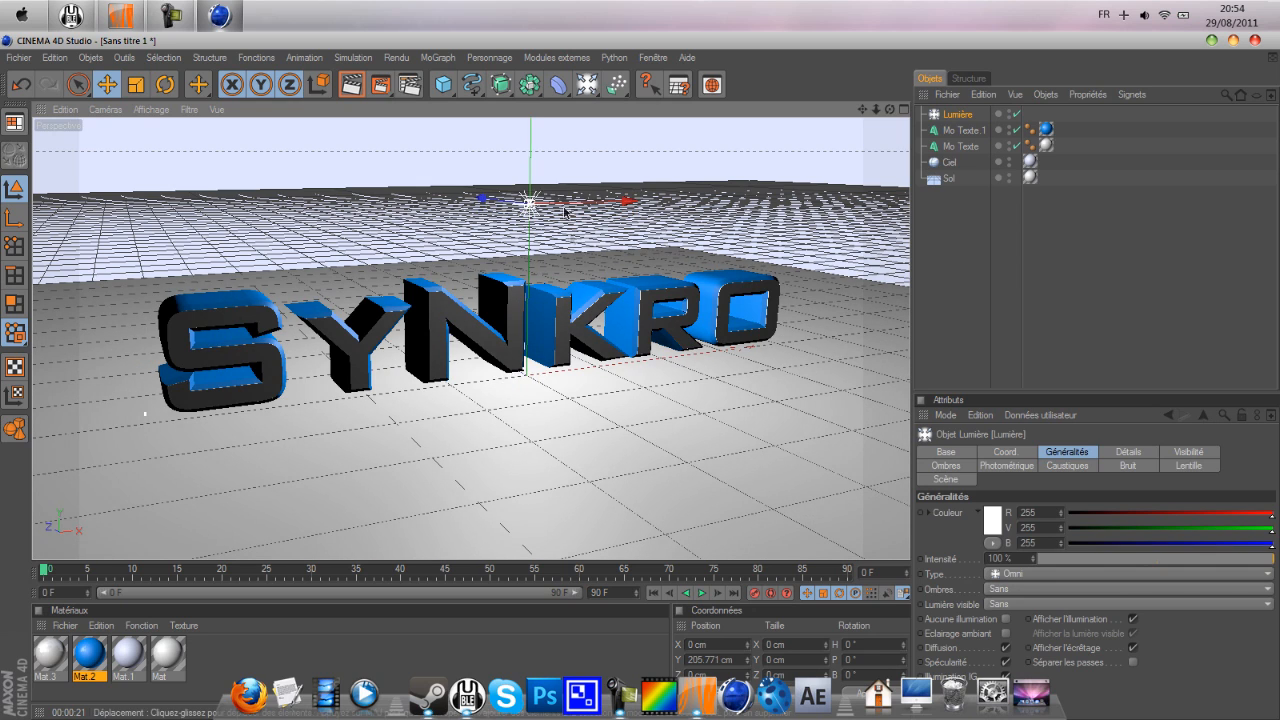
drag(482, 198, 528, 204)
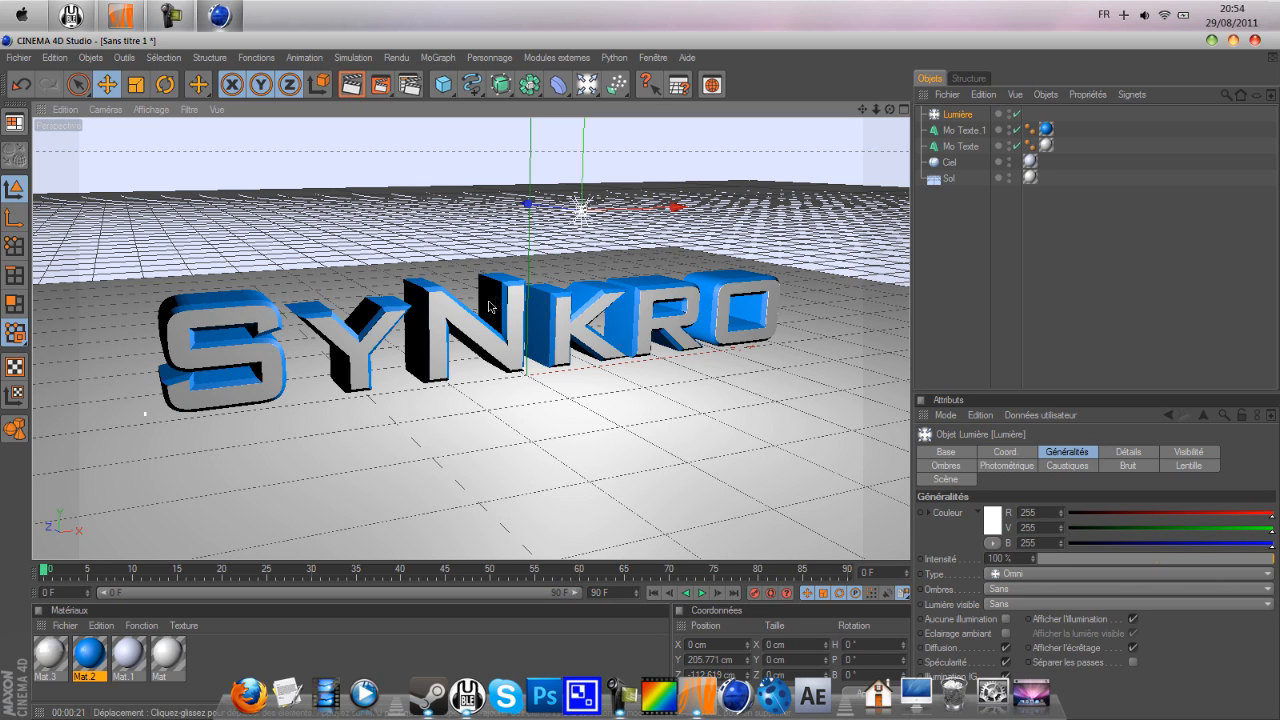
Rotate both SyNkro texts together to a pitch of -90° so they lie flat, and raise them to about Y 72.3 cm.
click(969, 131)
shift+click(964, 147)
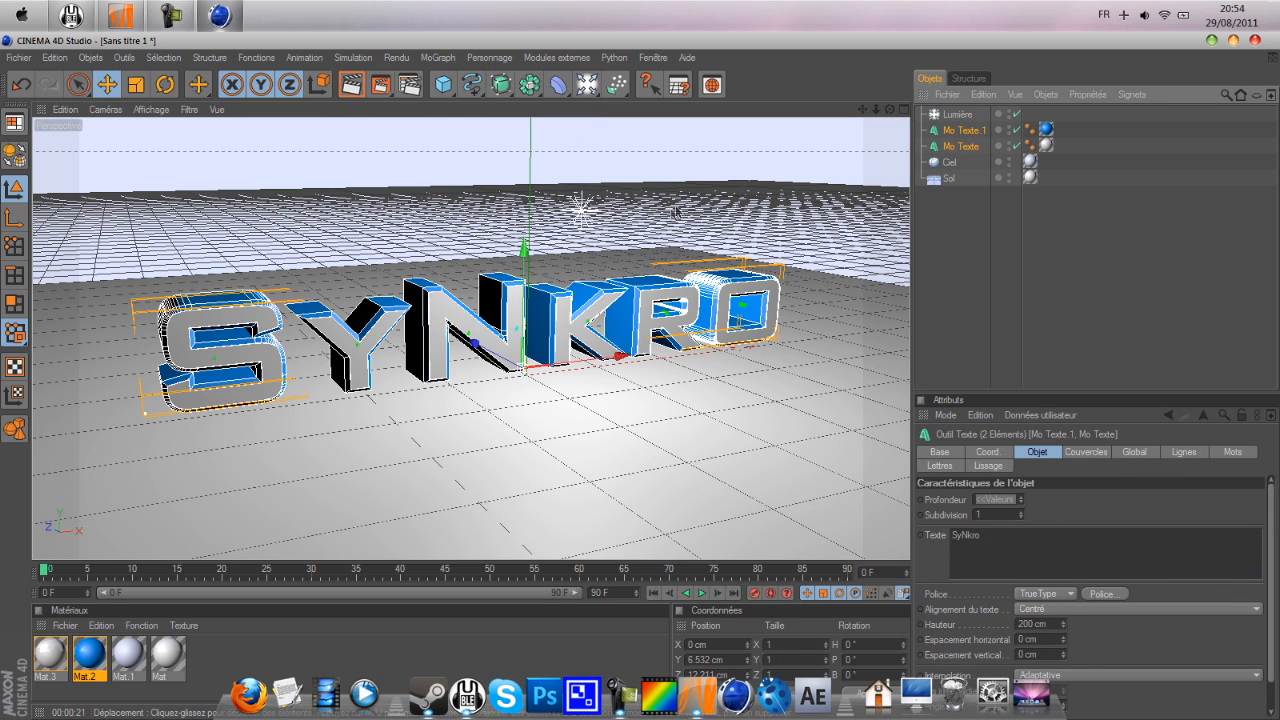
click(166, 85)
drag(560, 352, 496, 246)
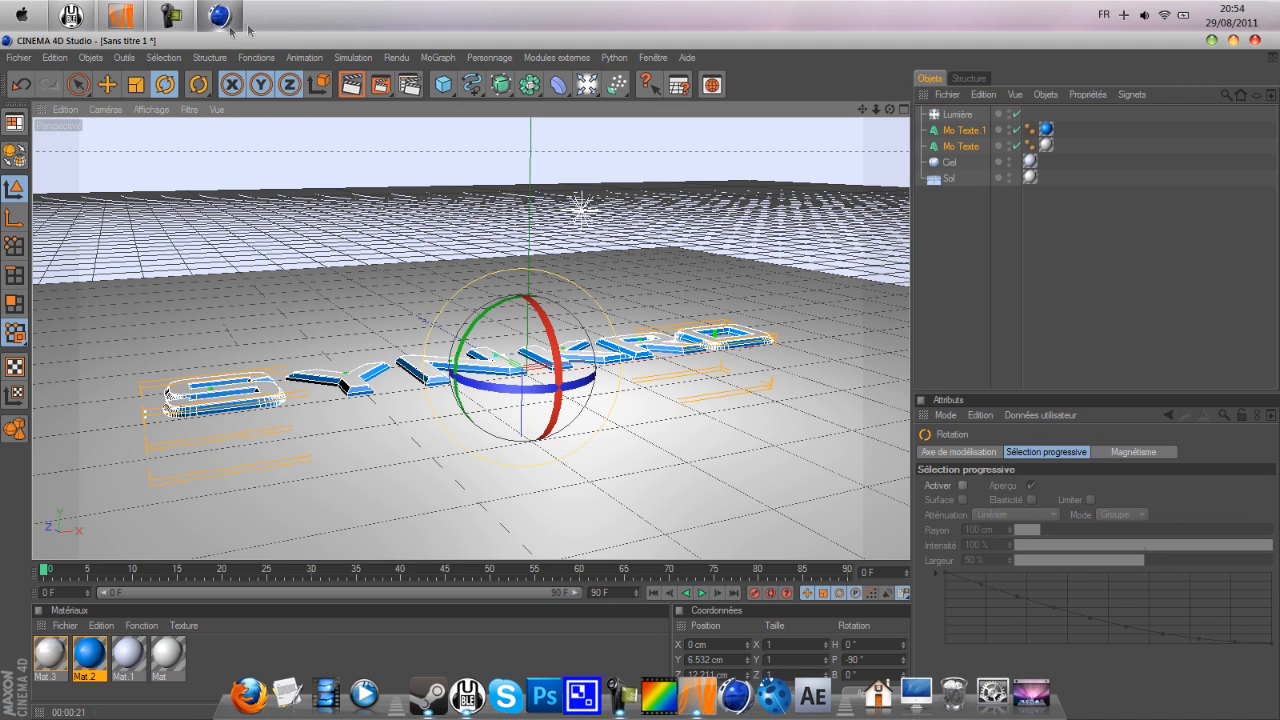
key(e)
drag(520, 476, 521, 428)
Raise the light above the flat text to about Y 407.3 cm.
drag(889, 109, 890, 240)
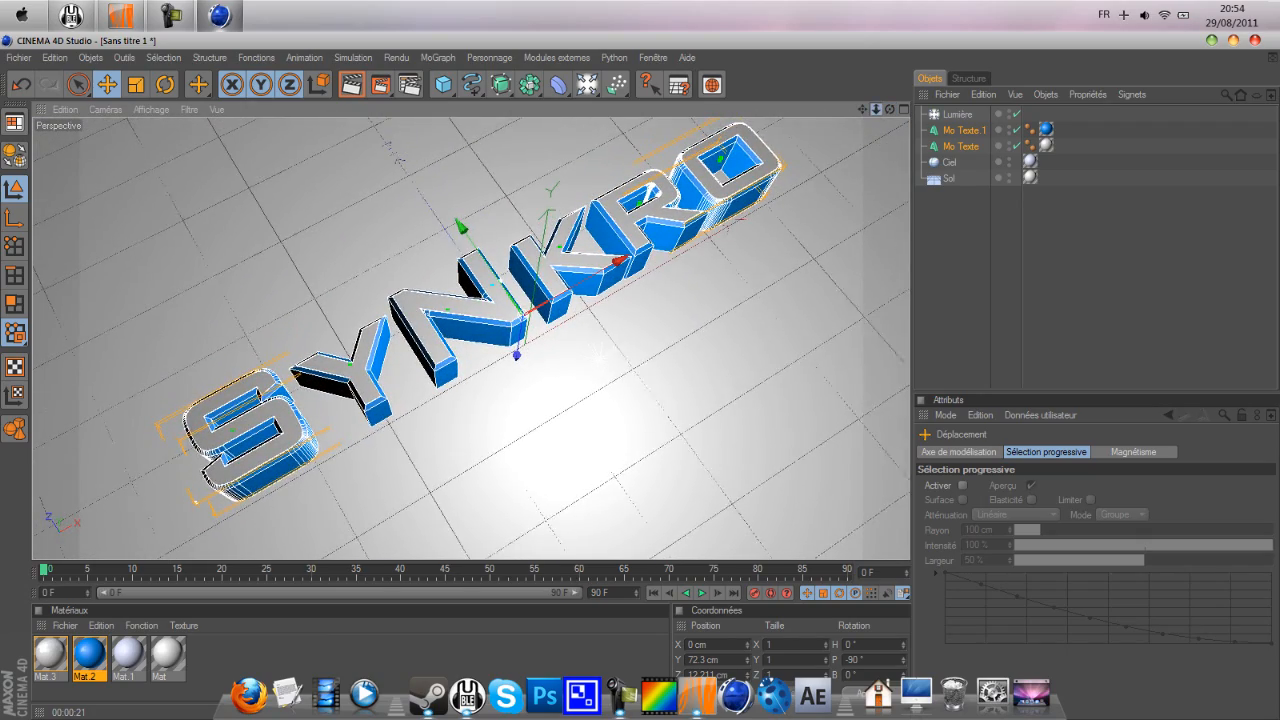
drag(876, 110, 826, 153)
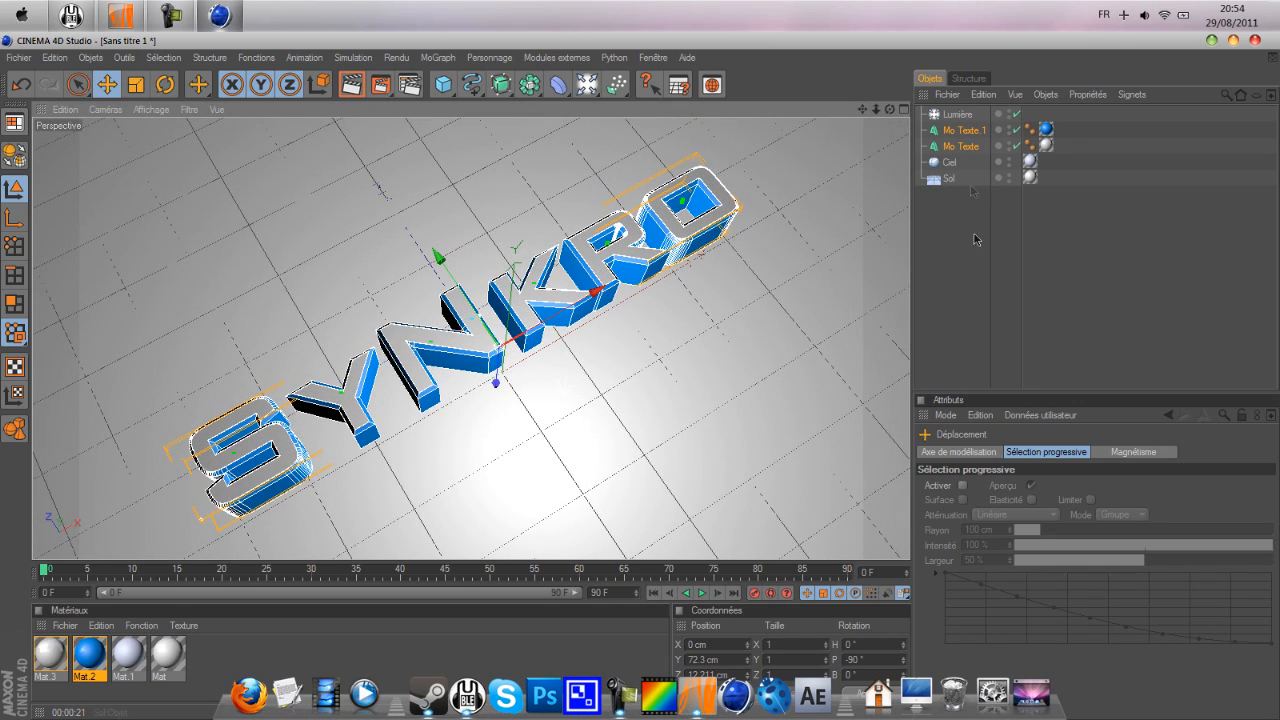
click(957, 114)
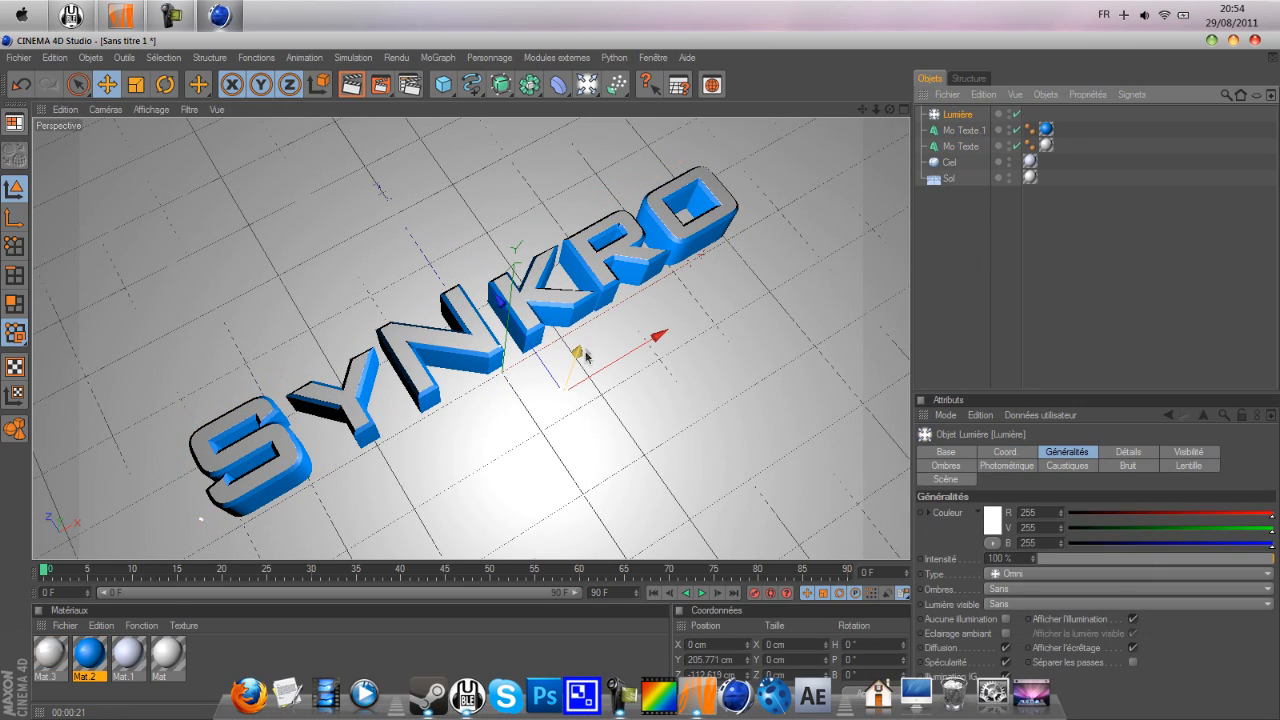
mouse_move(578, 353)
mouse_down()
mouse_move(606, 263)
mouse_move(592, 343)
mouse_up()
click(949, 162)
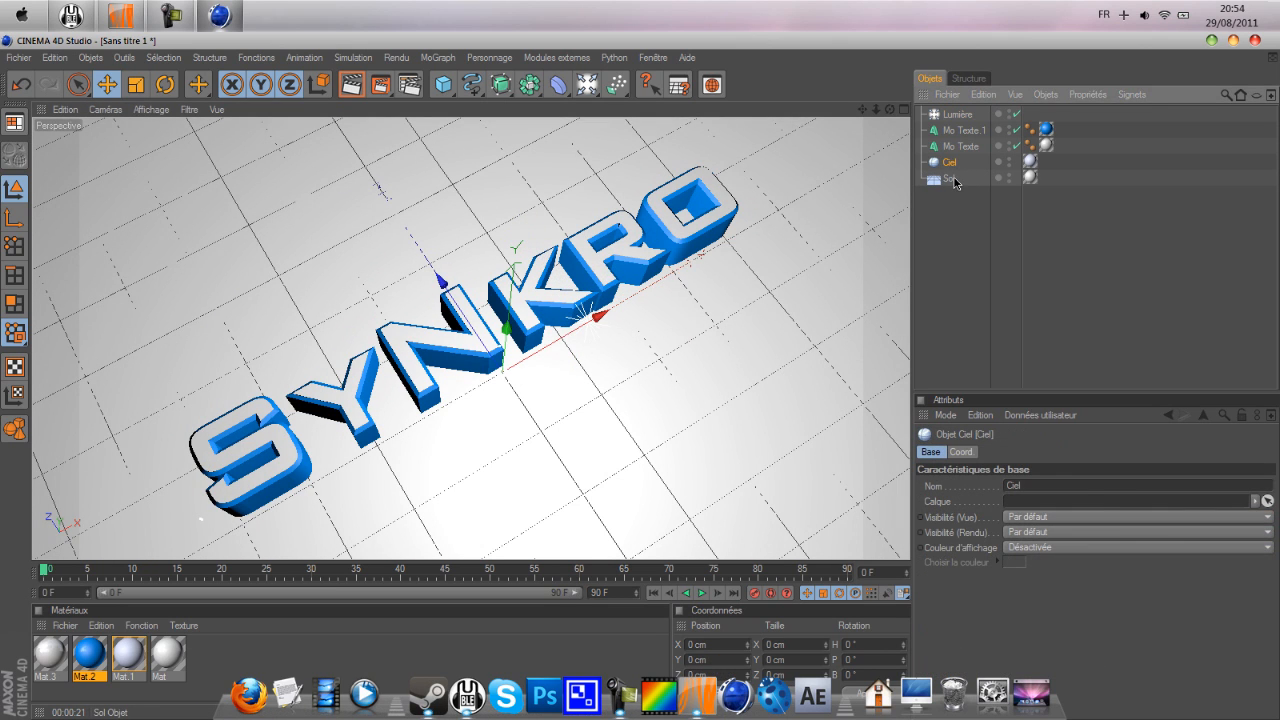
shift+click(949, 178)
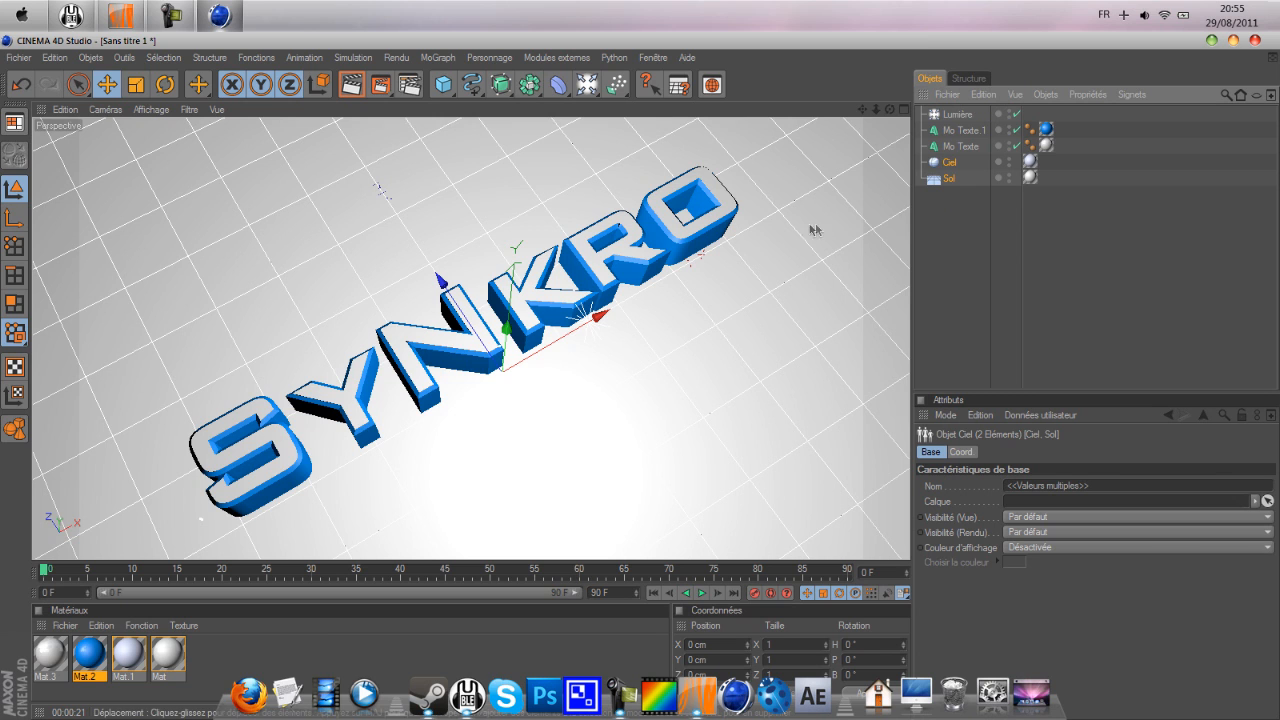
drag(889, 109, 895, 128)
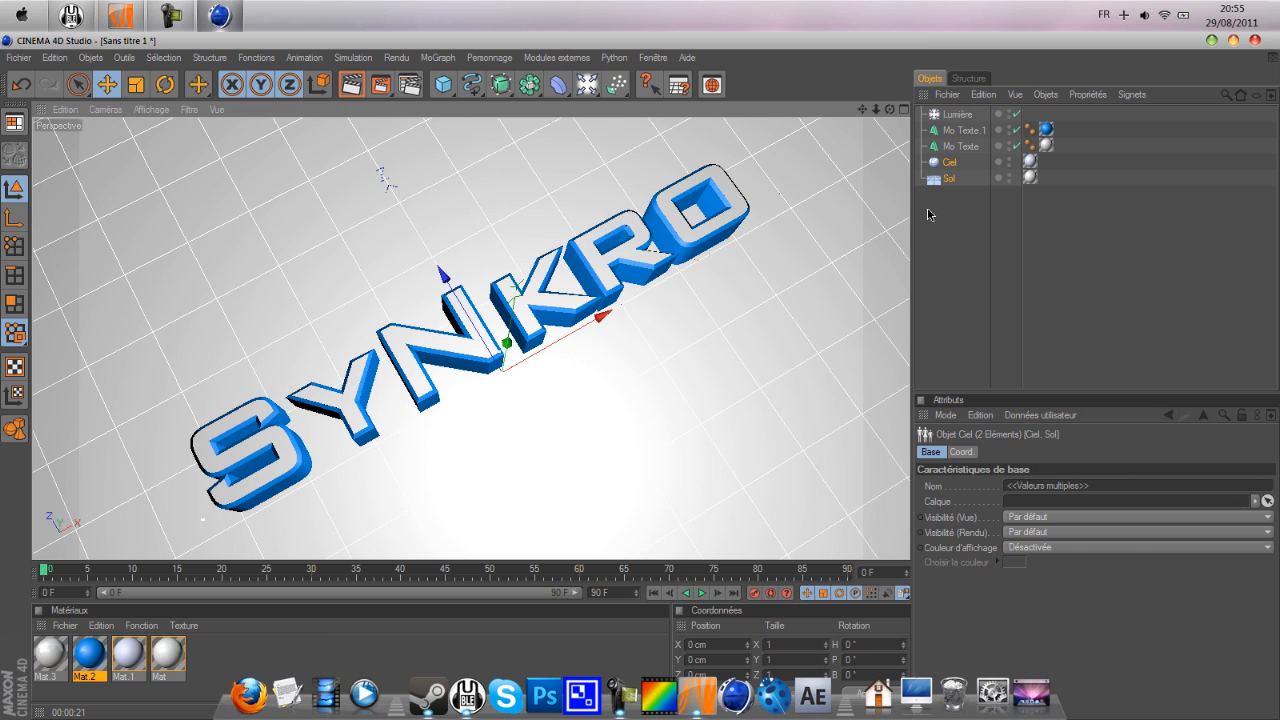
click(995, 250)
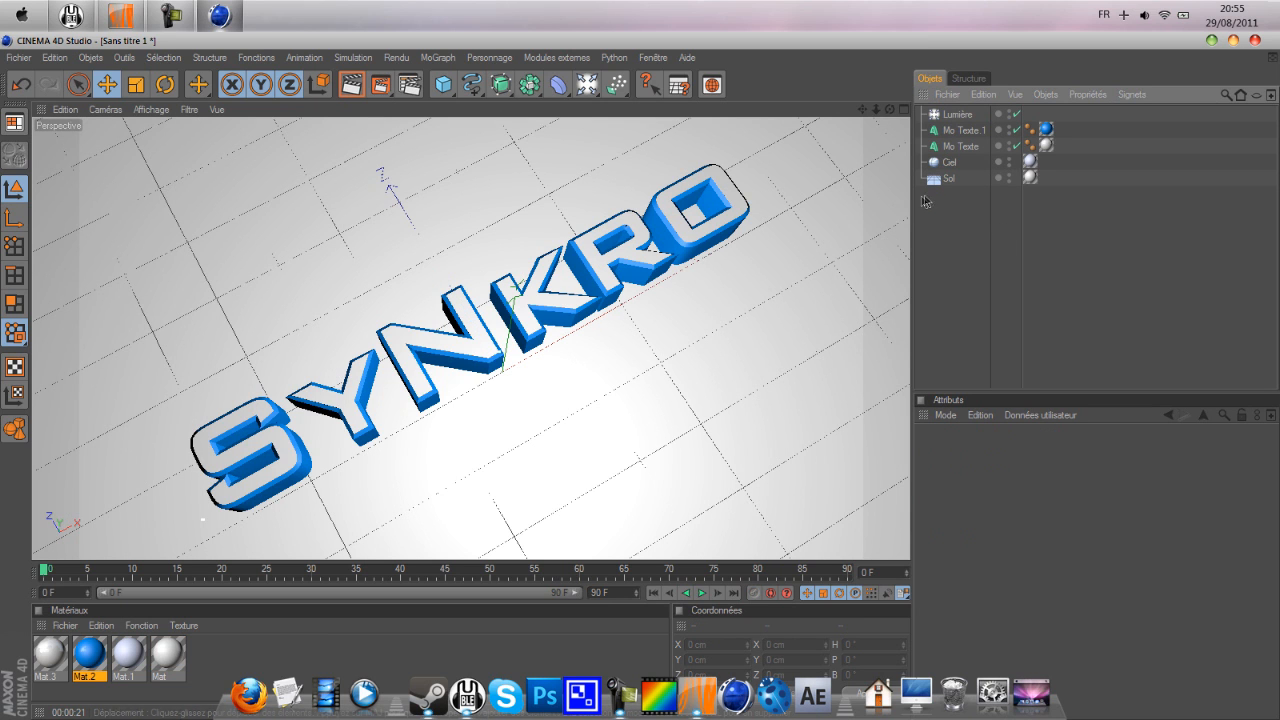
click(948, 178)
mouse_move(512, 350)
mouse_down()
mouse_move(505, 362)
mouse_move(511, 350)
mouse_up()
key(ctrl+z)
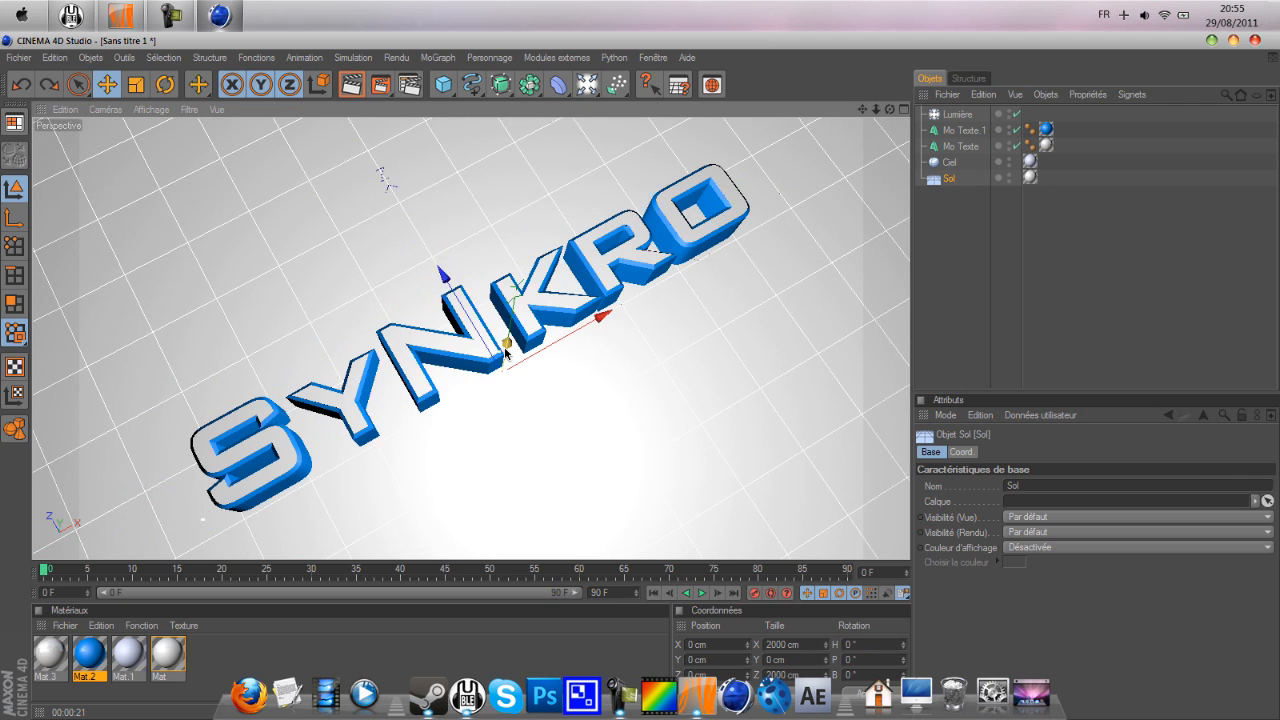
Raise the light further to about Y 550.3 cm and shift it along Z to about -38.2 cm.
click(957, 114)
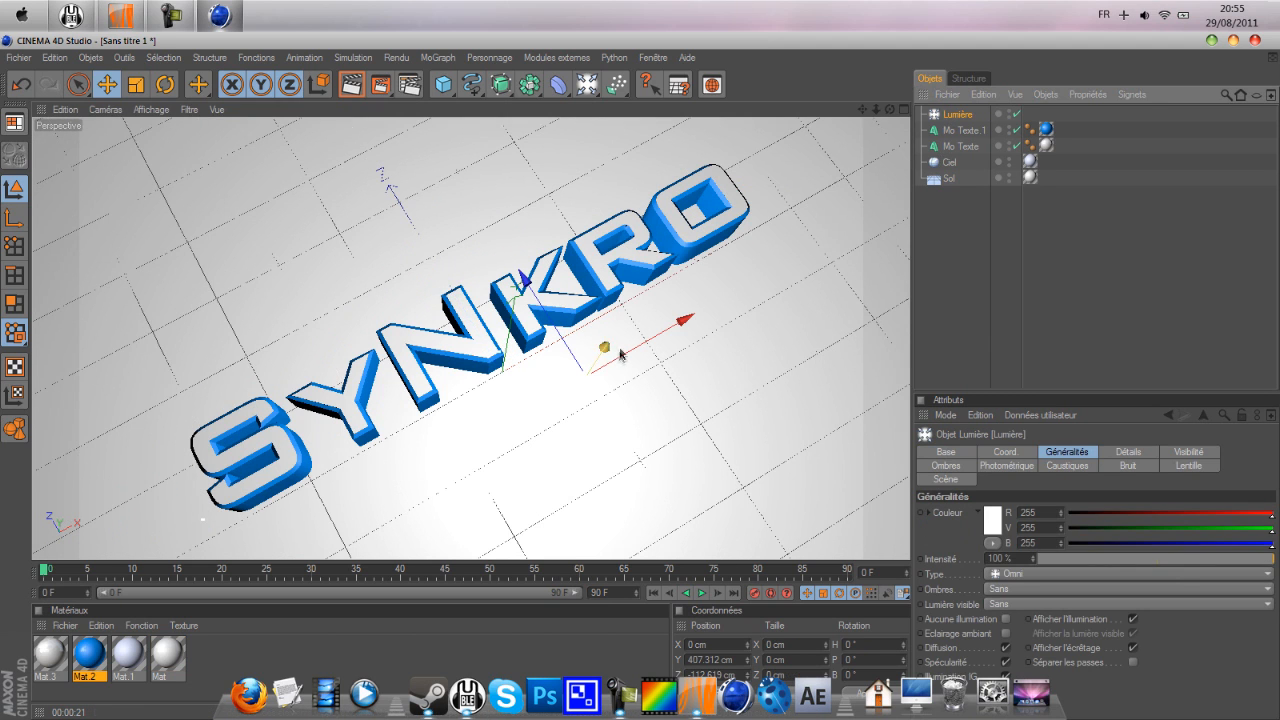
drag(604, 349, 624, 318)
drag(590, 355, 605, 280)
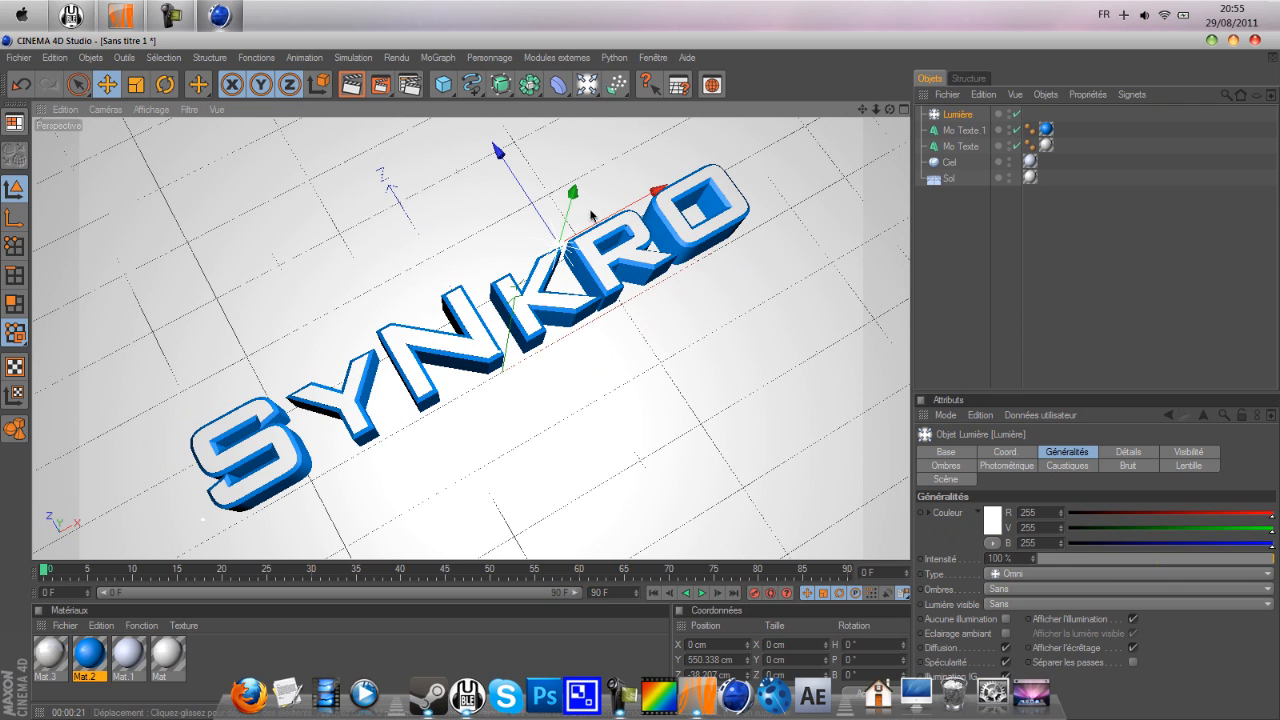
Move the light above the letter O, to about X 267.2 cm, Y 241.1 cm and Z 39.7 cm.
drag(572, 194, 552, 383)
drag(573, 339, 755, 235)
drag(646, 169, 613, 122)
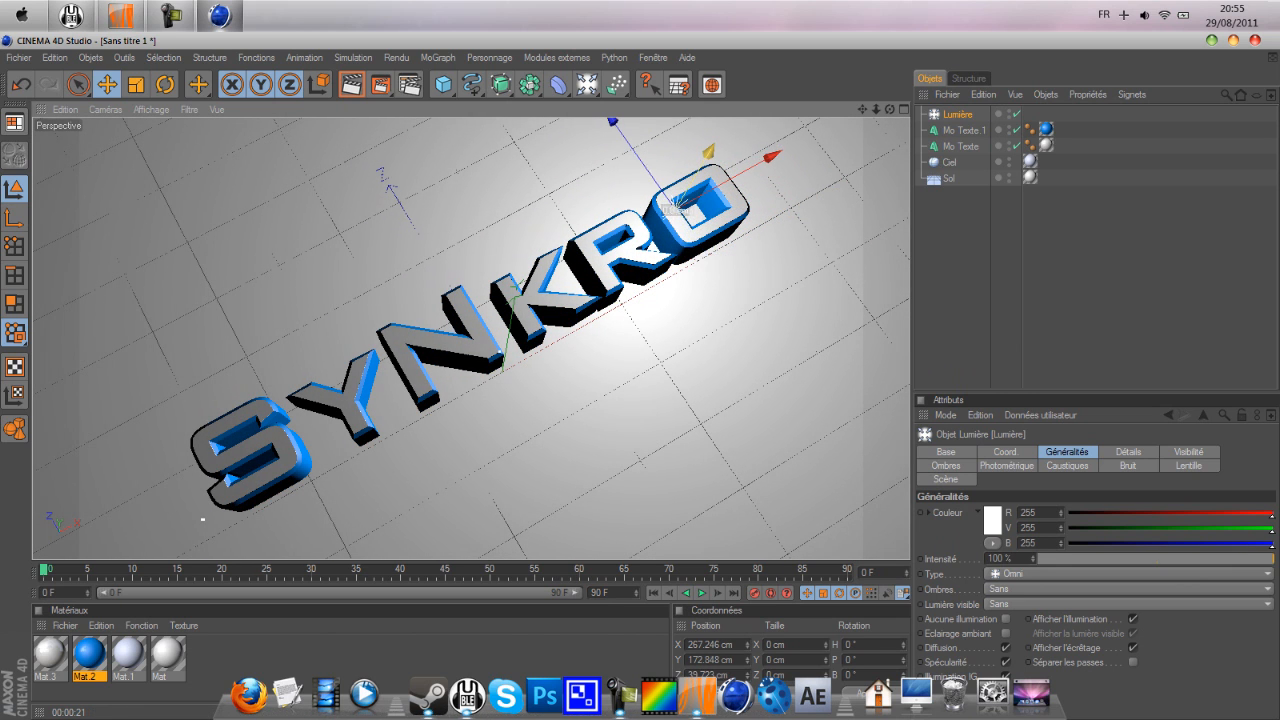
drag(709, 150, 726, 124)
Set the light's shadows to soft shadow maps (Masques d'ombres (ombres diffuses)) and render the view.
click(1028, 468)
click(1114, 466)
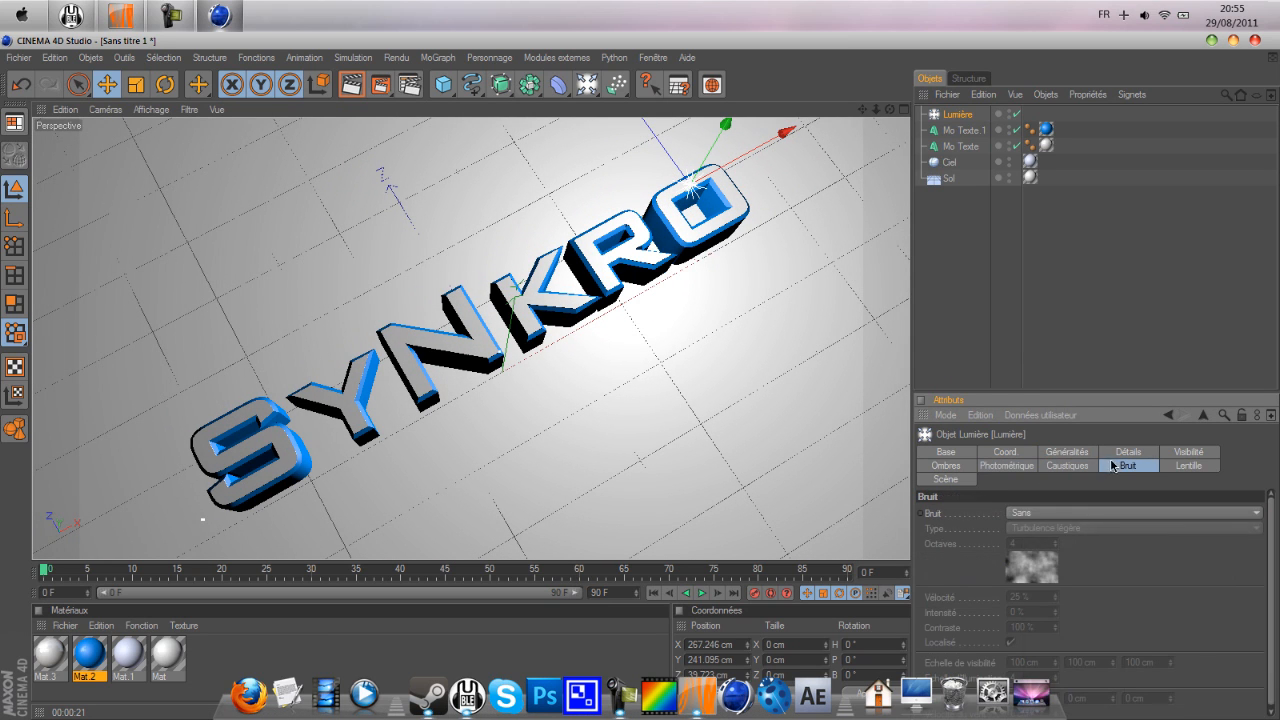
click(1180, 466)
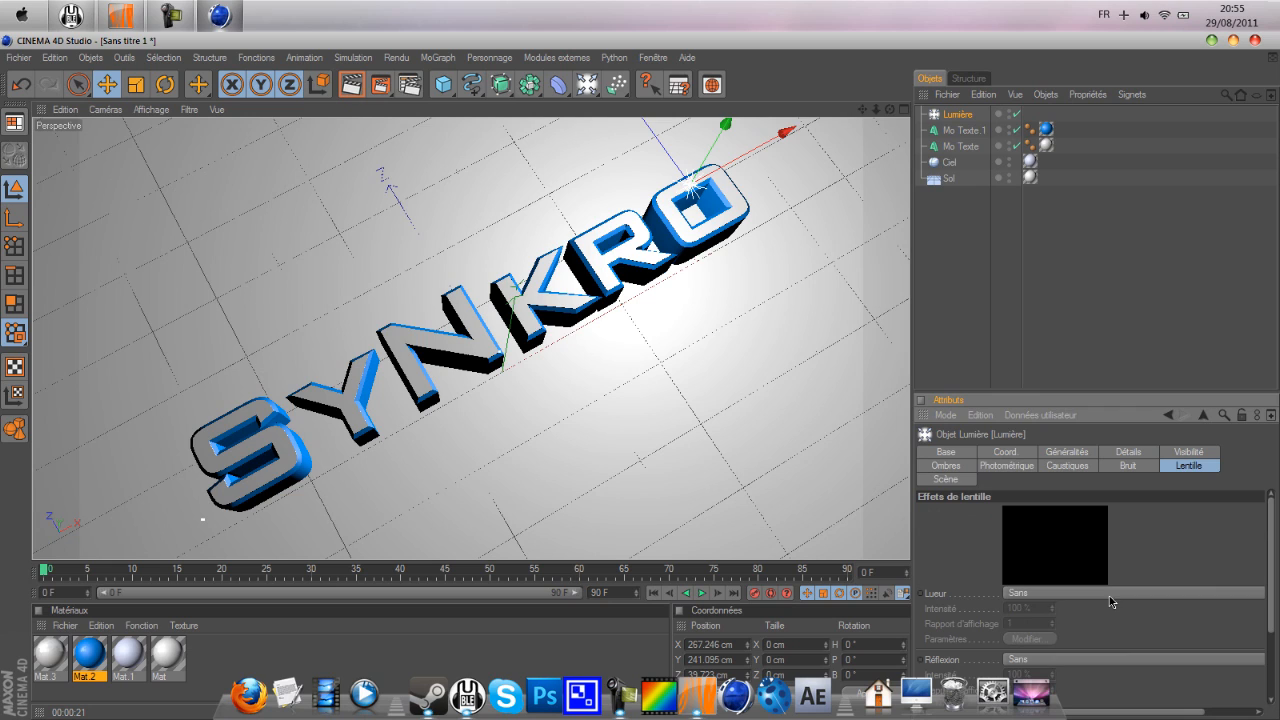
click(946, 466)
click(1015, 512)
click(1000, 532)
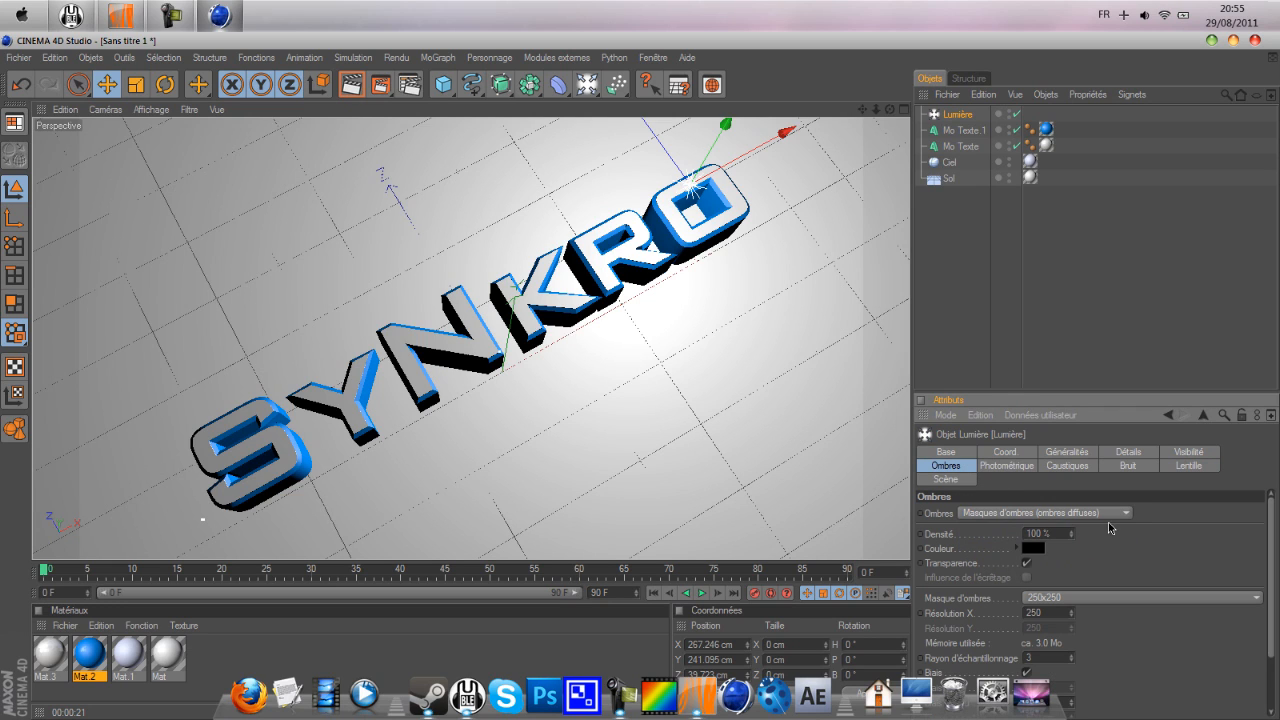
click(352, 94)
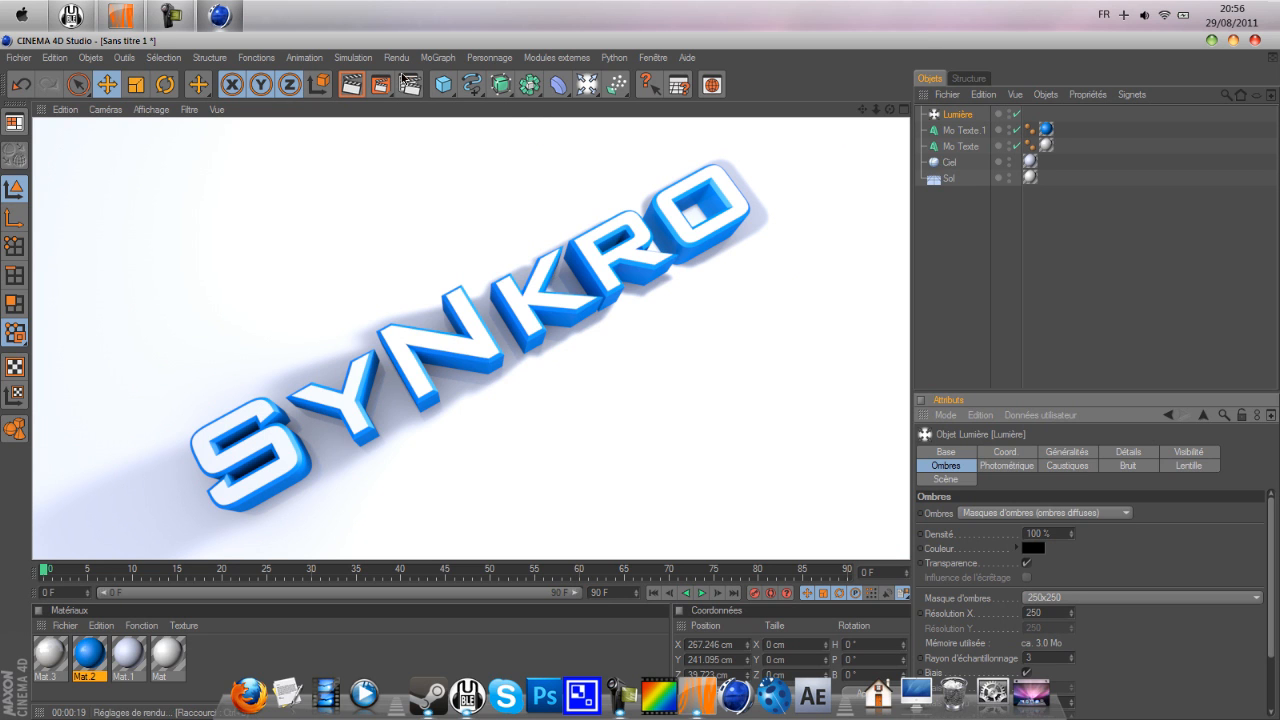
Open the material of the floor (Sol) for editing.
click(944, 233)
click(948, 178)
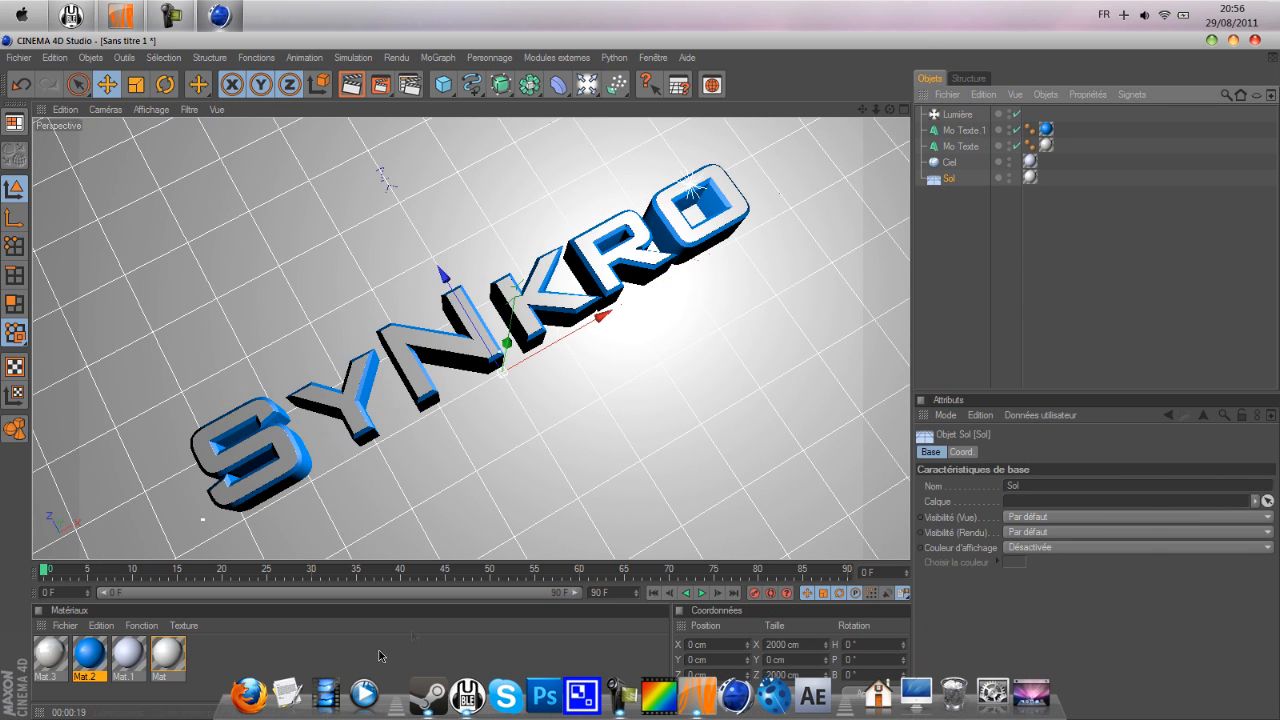
double_click(168, 655)
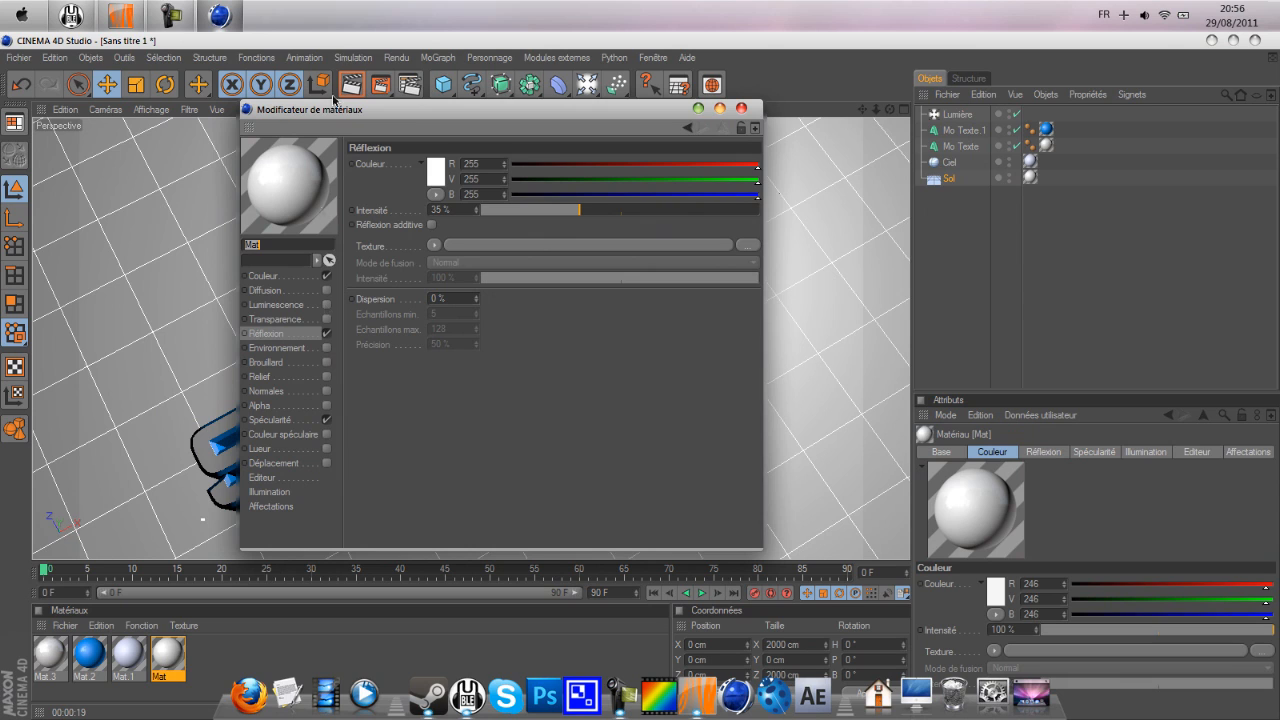
Try RGB 30, 30, 30 as the floor material's reflection colour, and revert it.
click(434, 172)
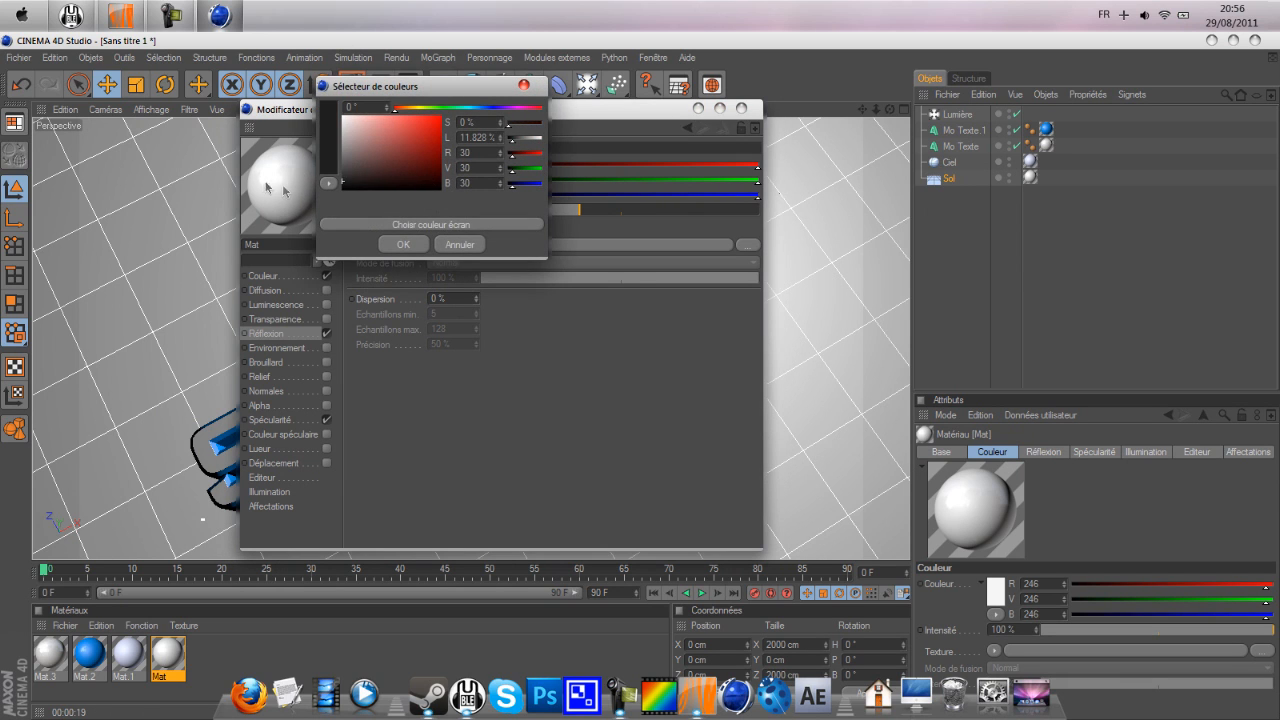
click(395, 244)
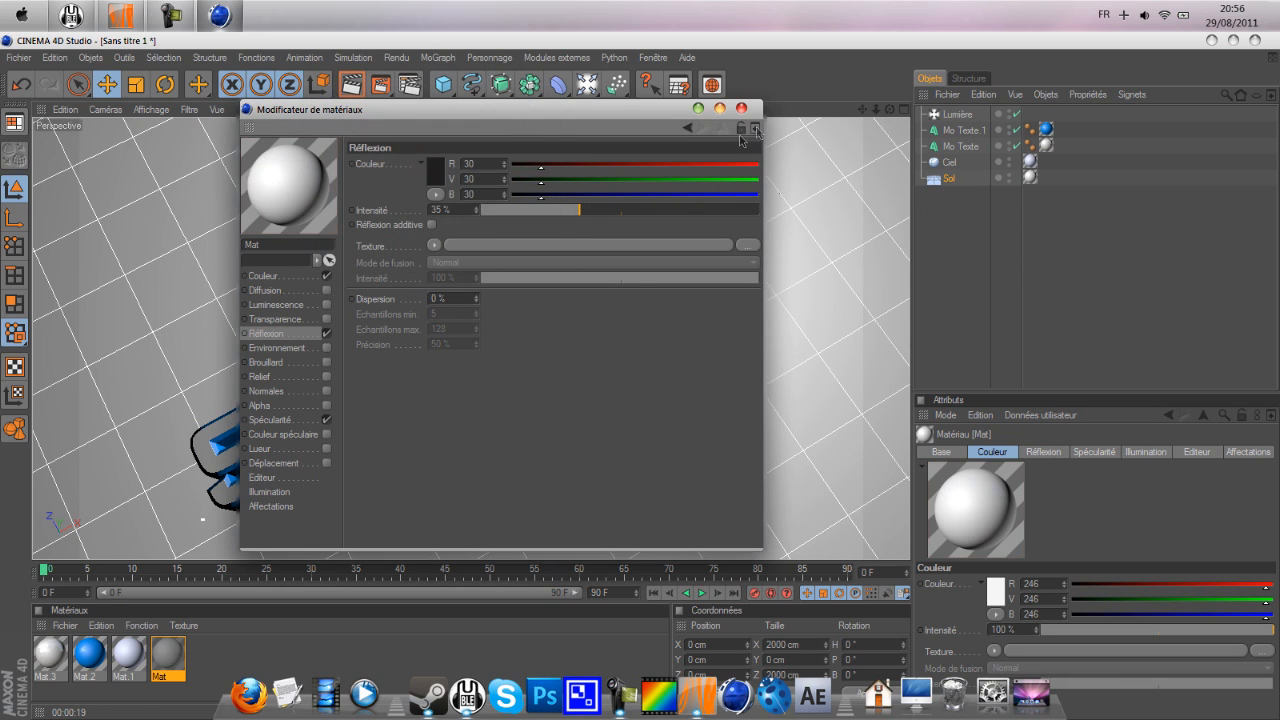
click(434, 176)
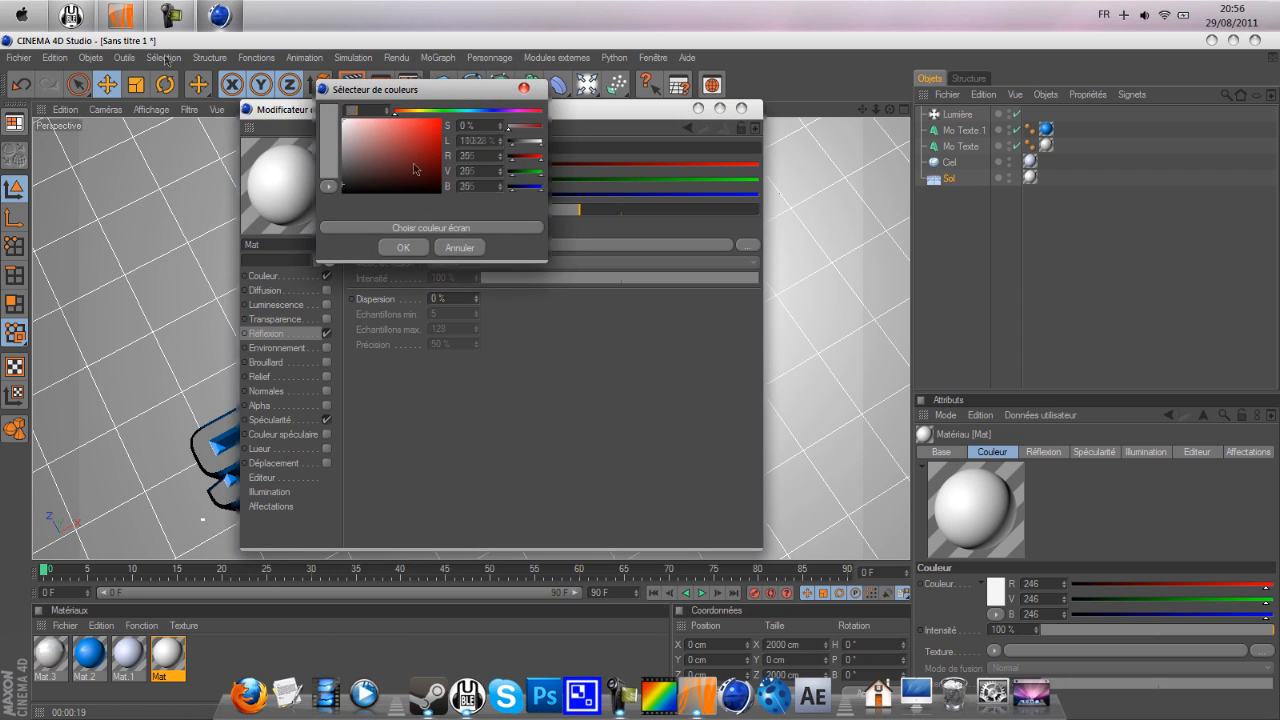
click(398, 245)
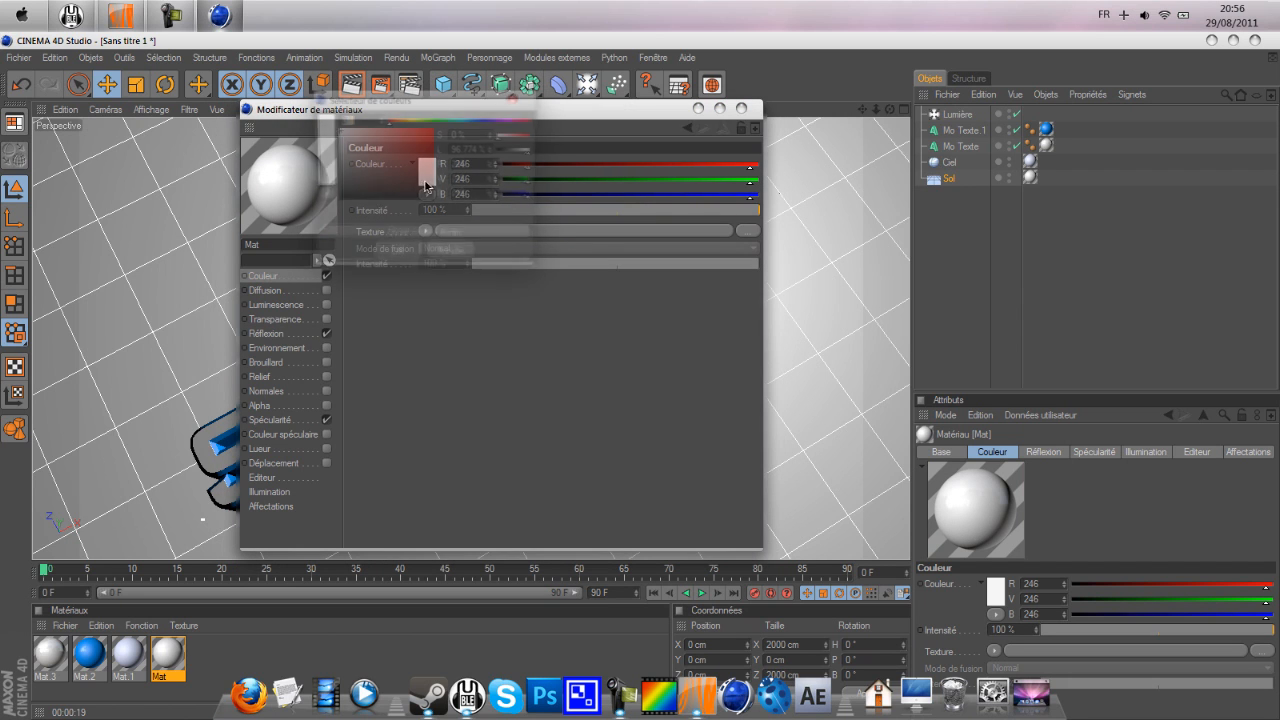
Set the floor material's base colour to dark grey RGB 41, 41, 41 and render the view.
click(427, 172)
click(396, 258)
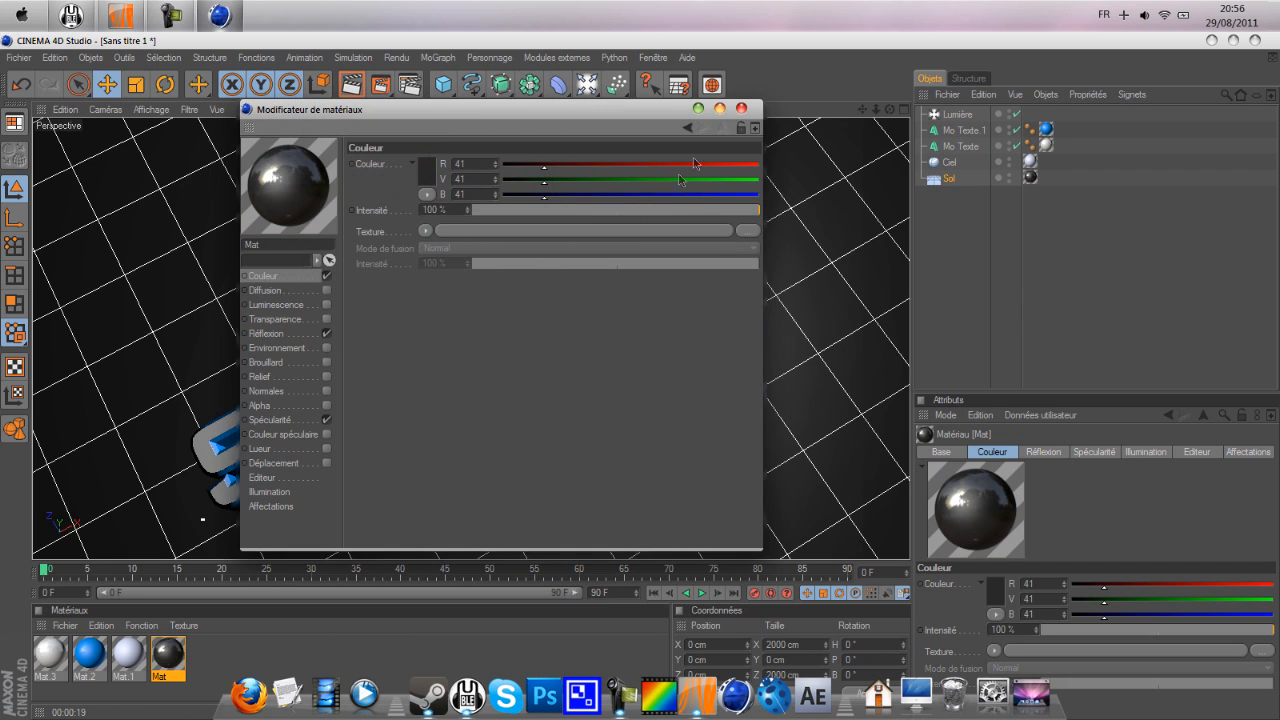
click(741, 107)
click(351, 84)
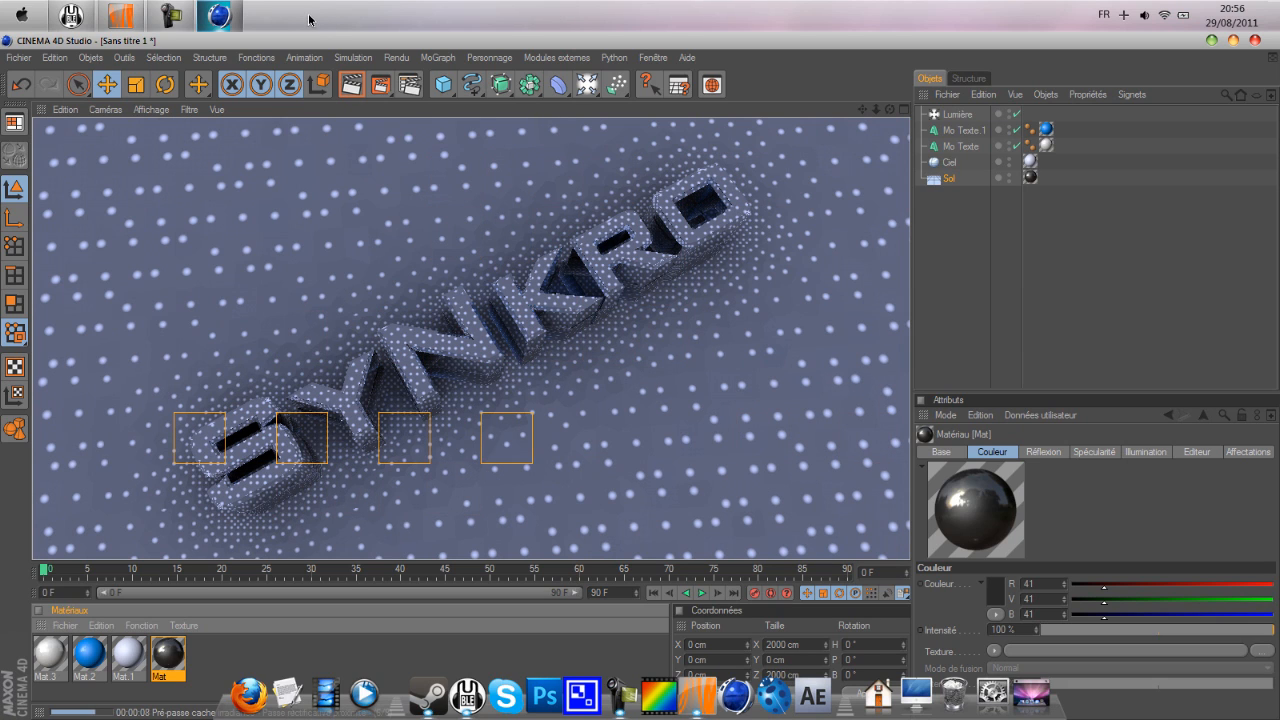
mouse_move(220, 14)
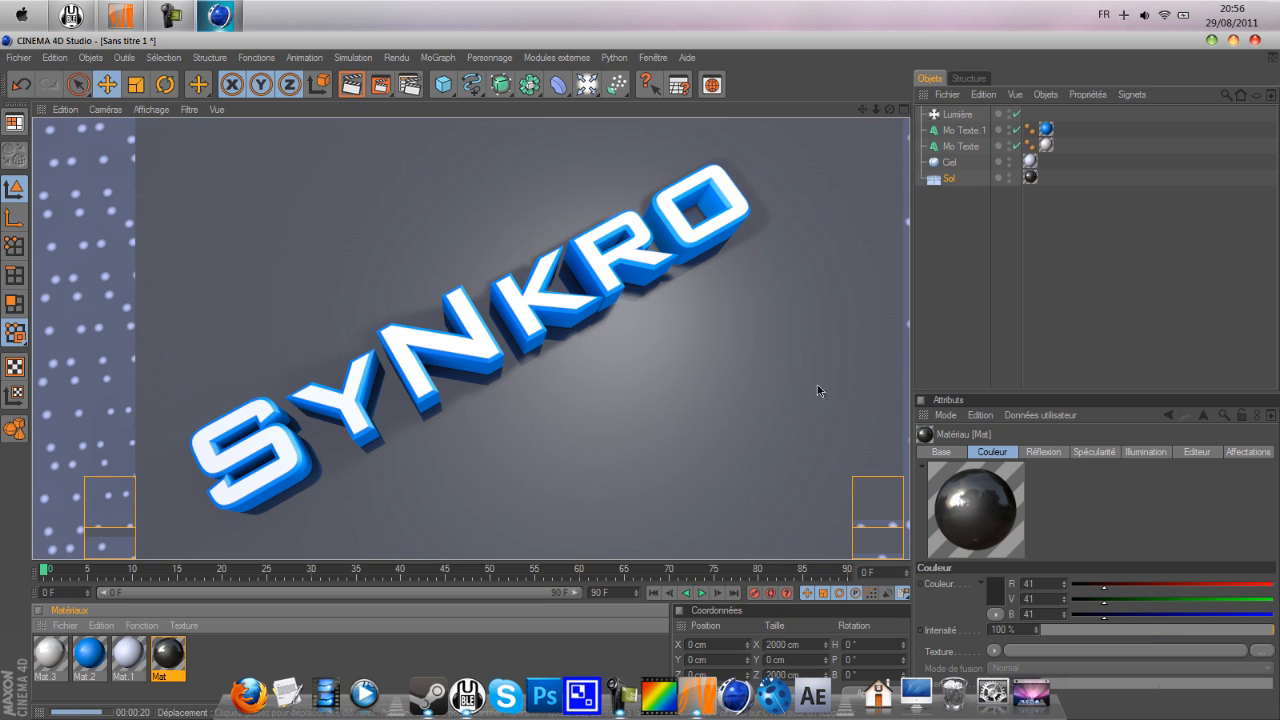
Shift the light along Z to about 20.3 cm.
click(1034, 198)
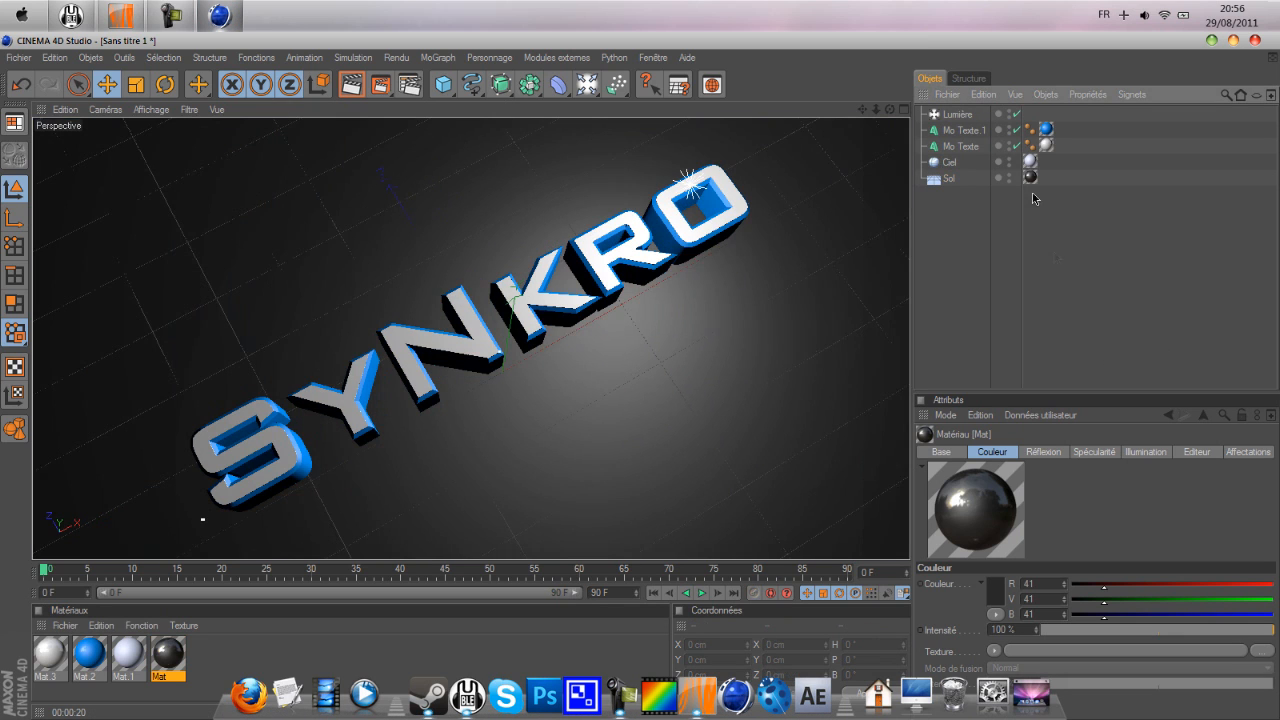
click(958, 116)
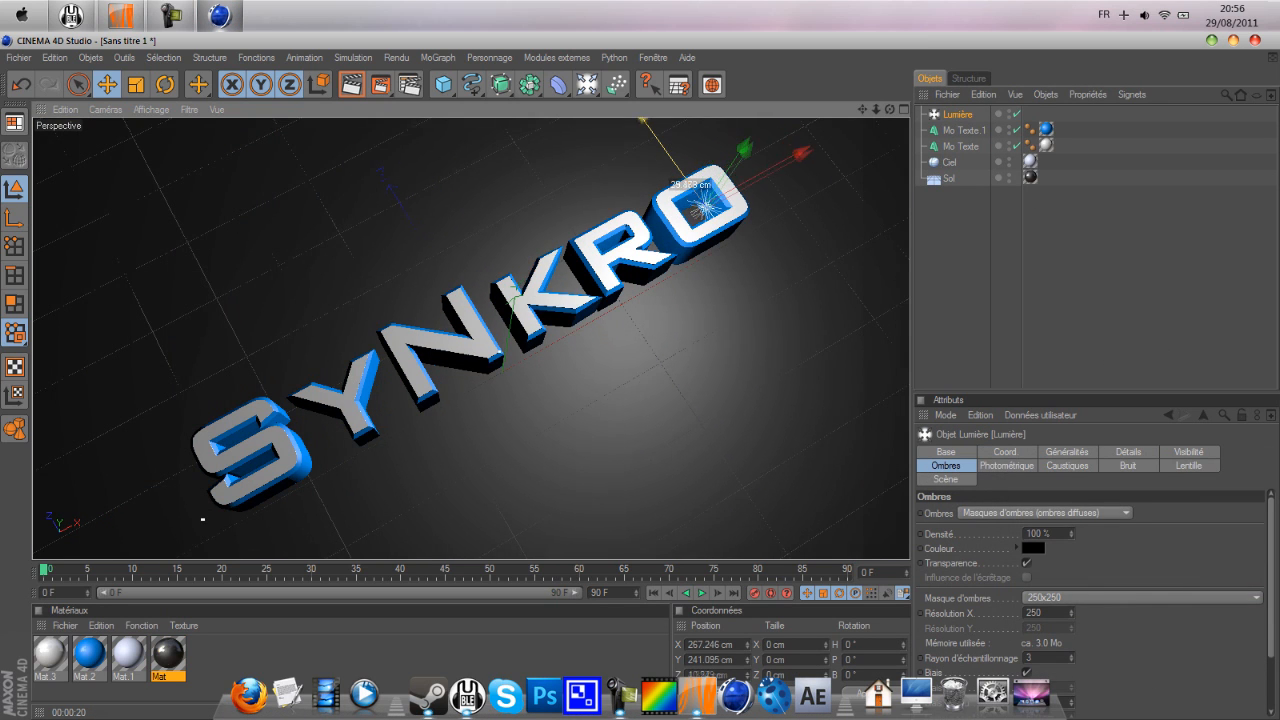
drag(676, 164, 671, 158)
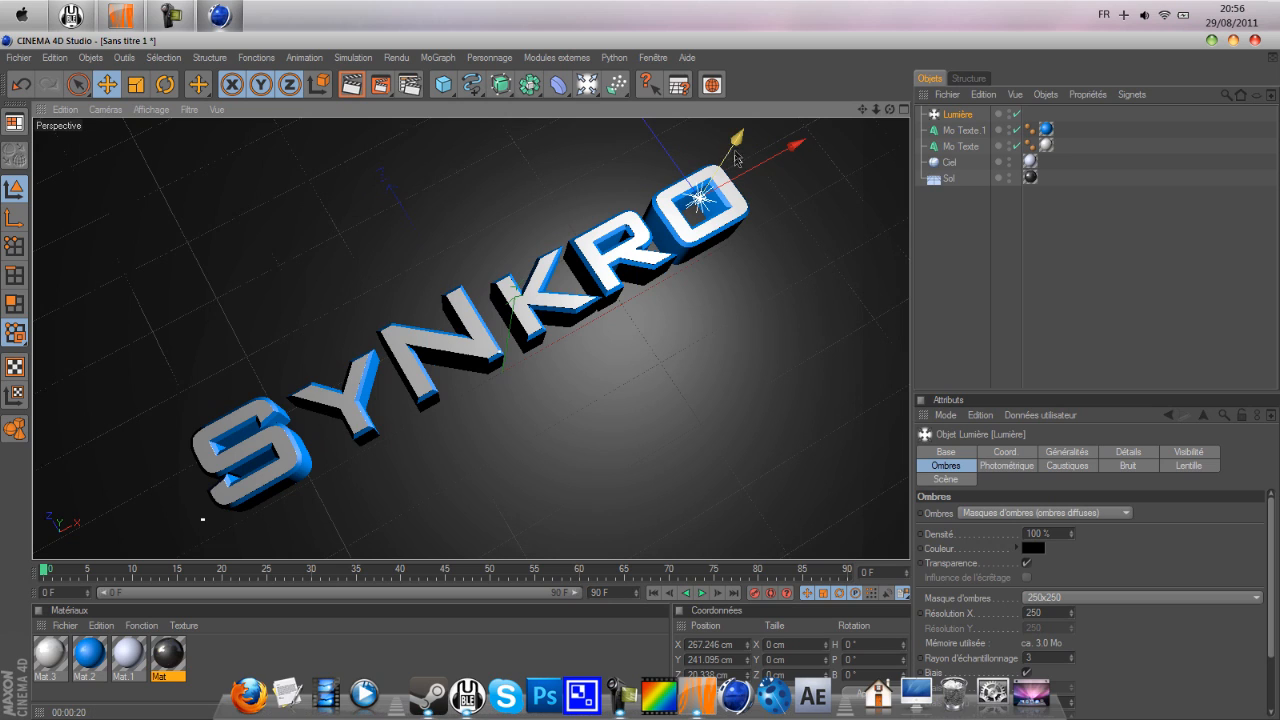
Set the glow of the light's lens effect to Bleu 1.
click(1189, 465)
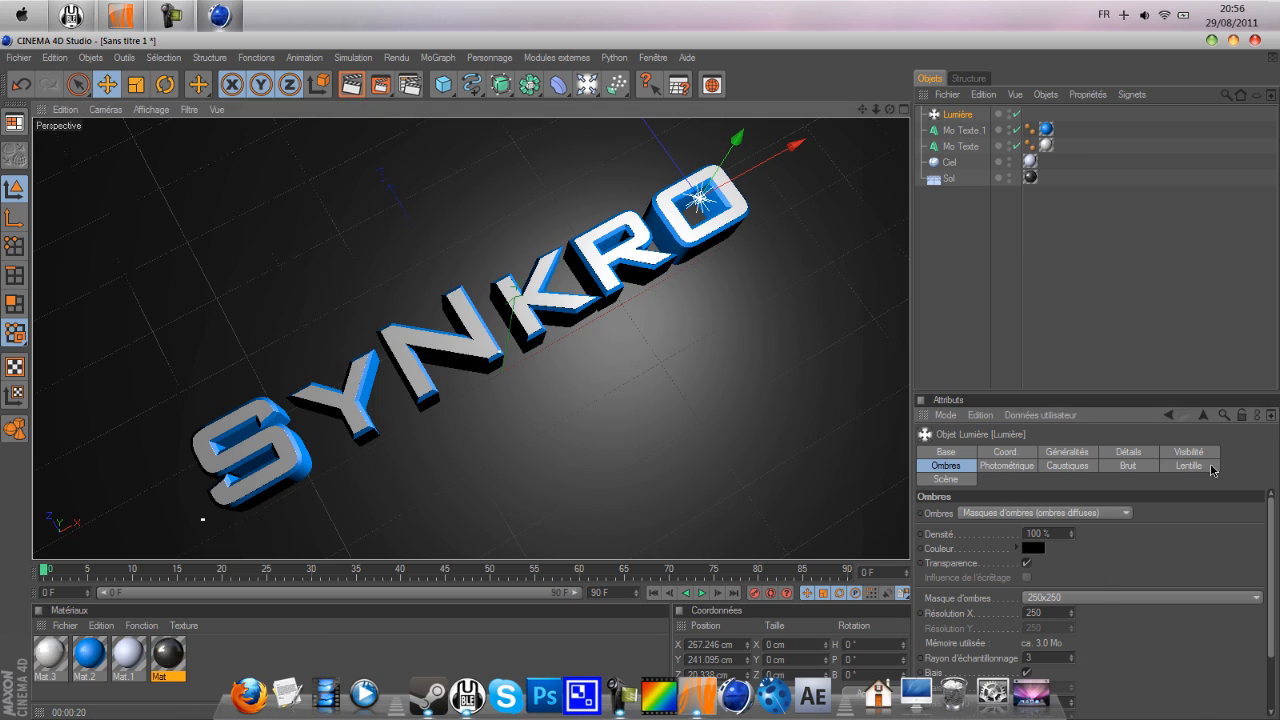
click(1072, 598)
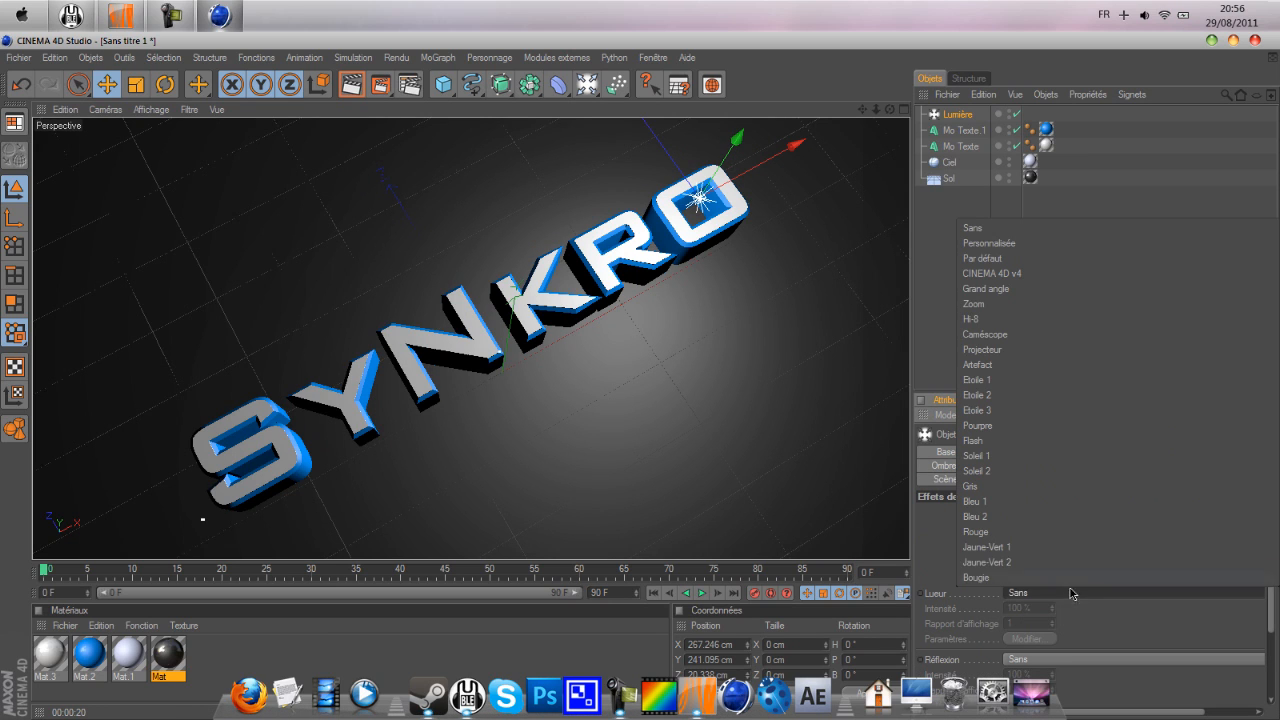
click(1064, 518)
click(1040, 597)
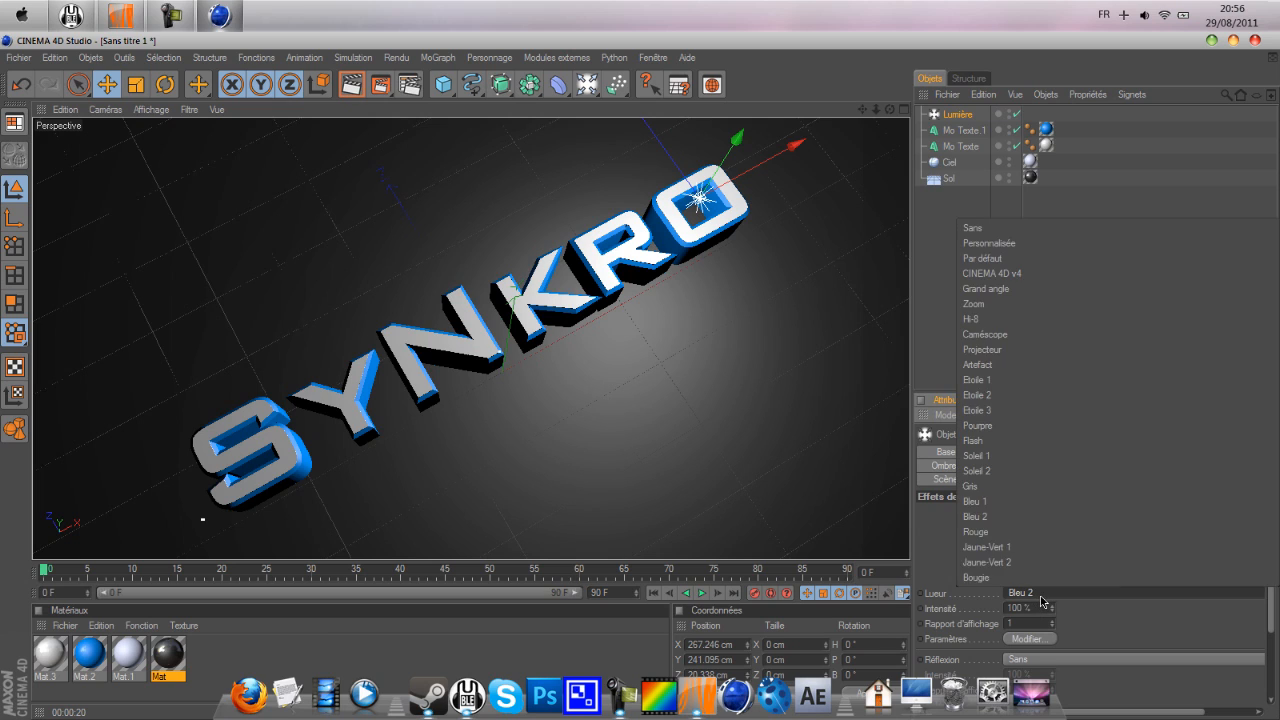
click(1034, 505)
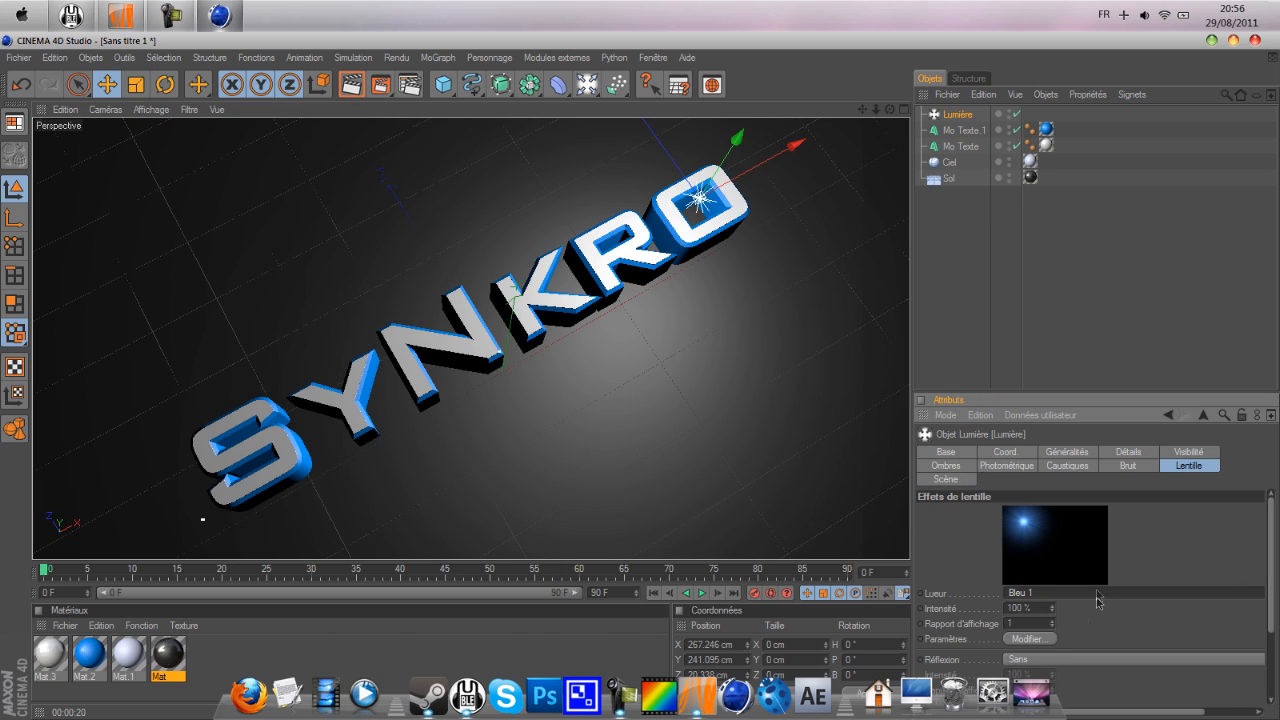
Set the reflection of the light's lens effect to Flash 3 and render the view.
click(1063, 658)
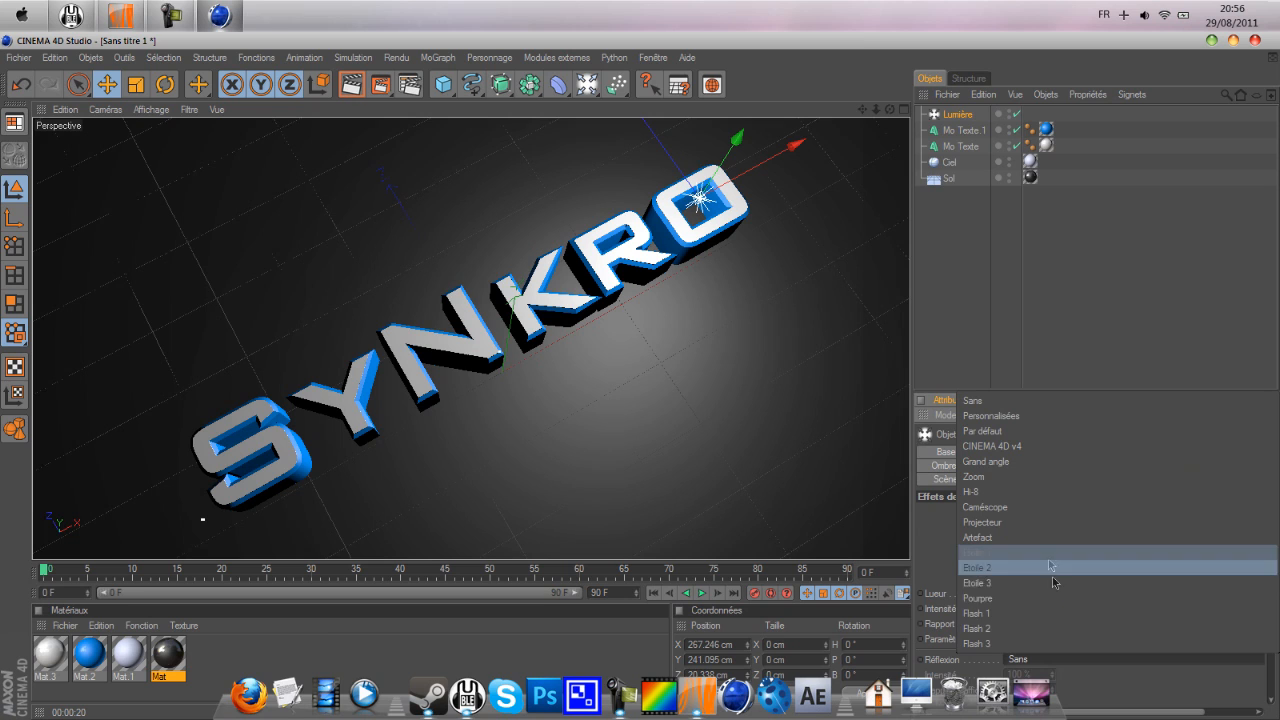
click(1048, 644)
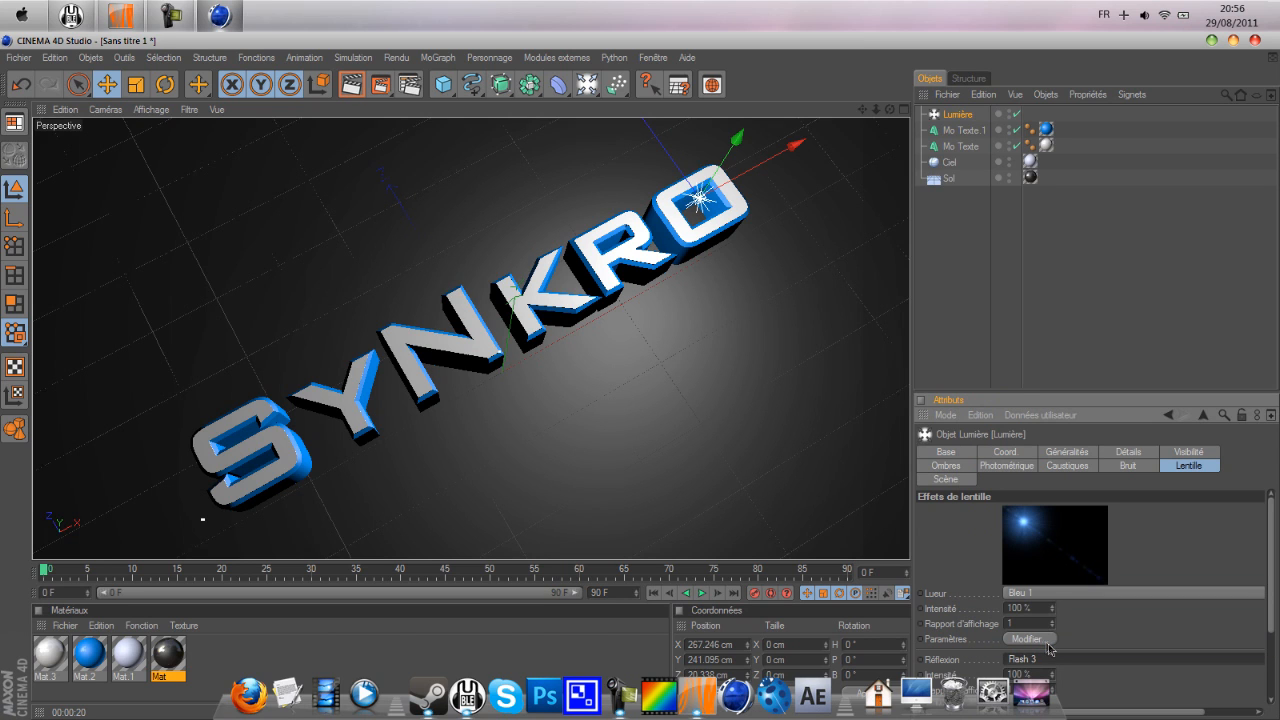
click(351, 84)
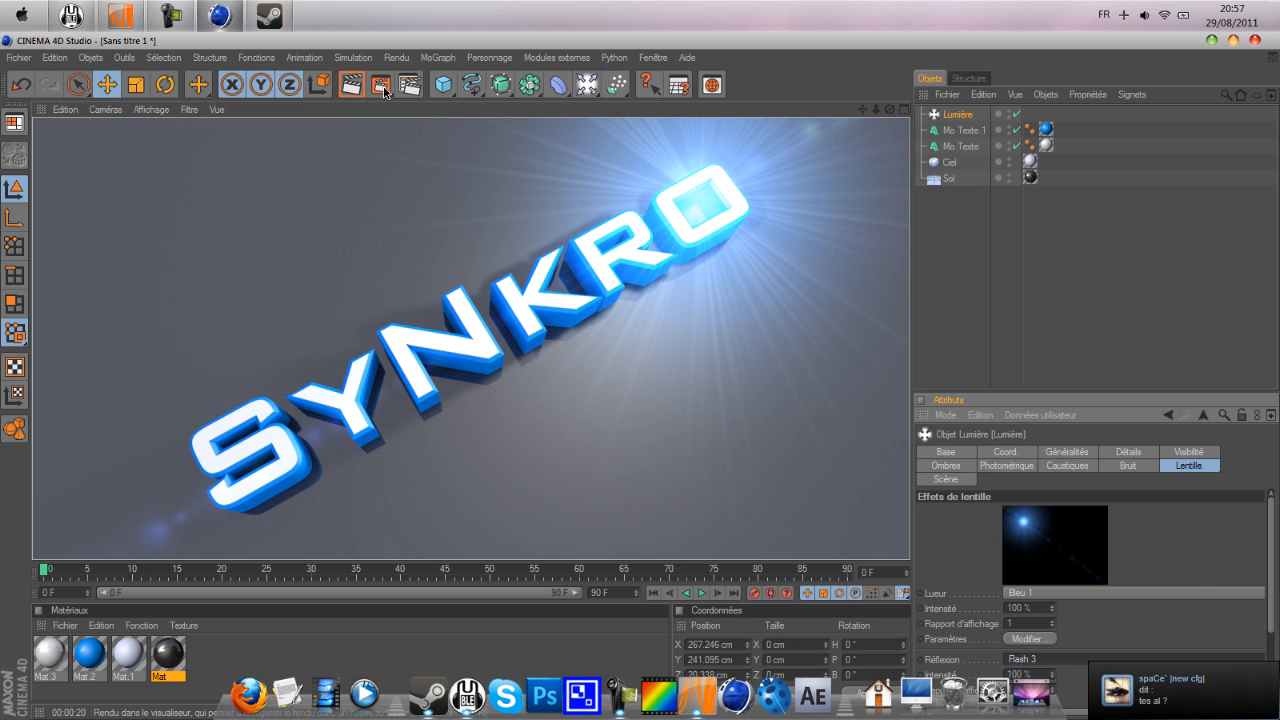
Reply to the incoming Steam chat with "je suis een plein tuto" and "BOLOS <3", and minimise the chat window.
click(1218, 706)
text(je suis een plein tuto)
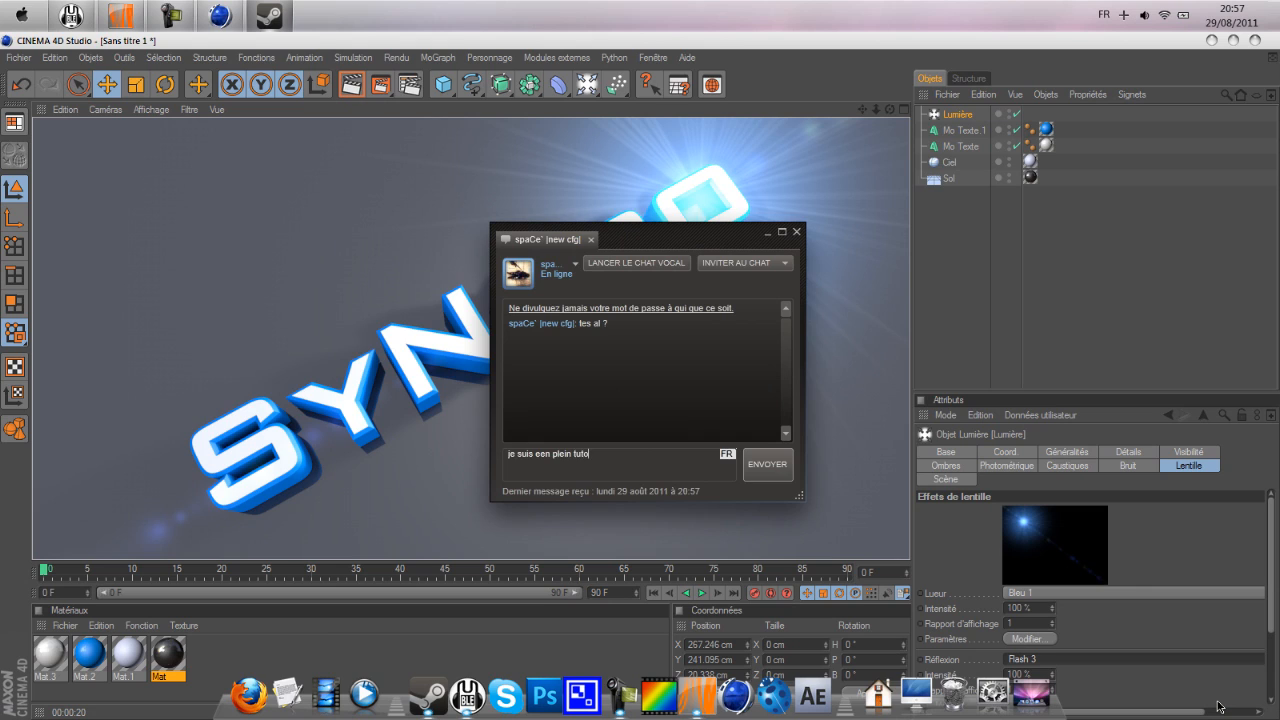
key(Return)
text(BOLOS)
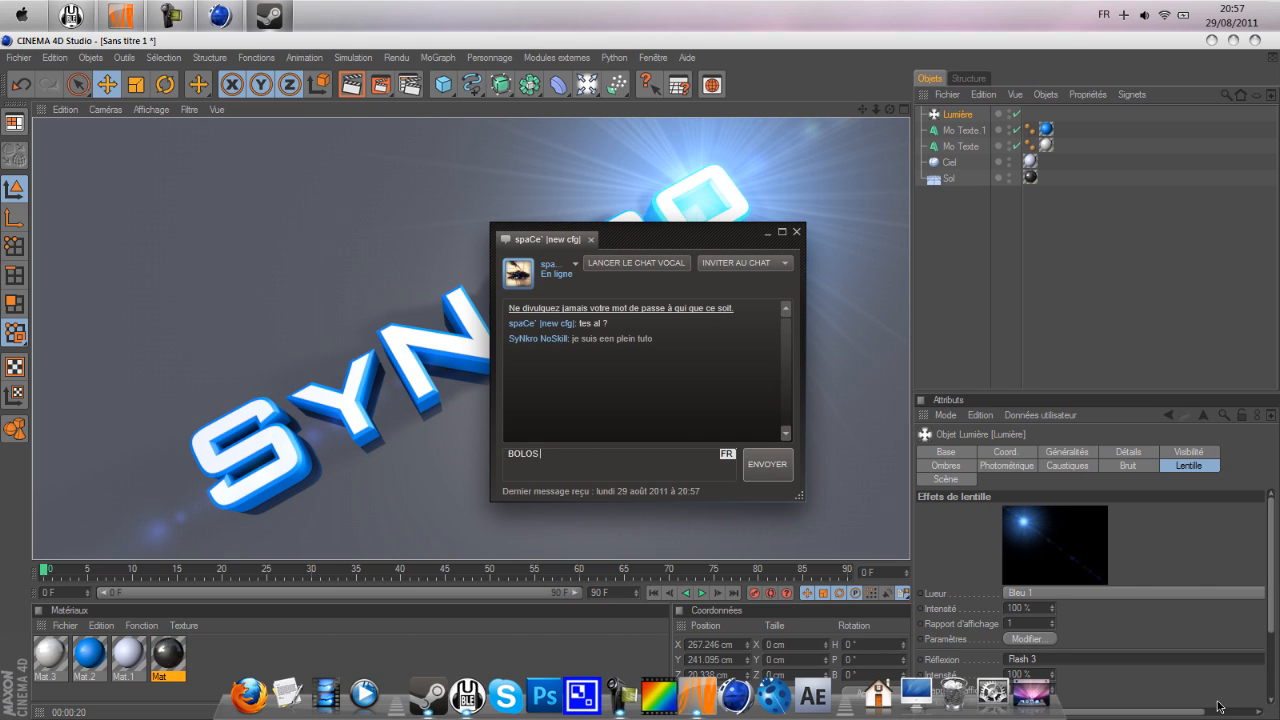
text( <3)
key(Return)
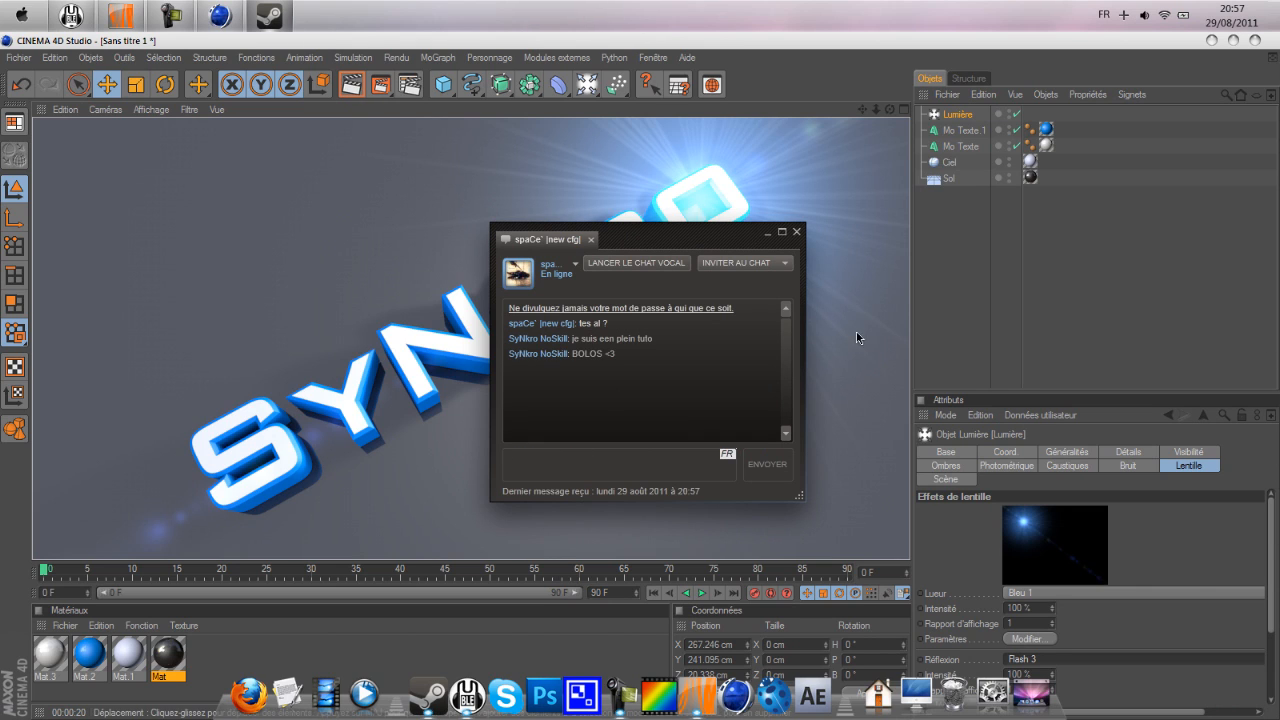
click(769, 233)
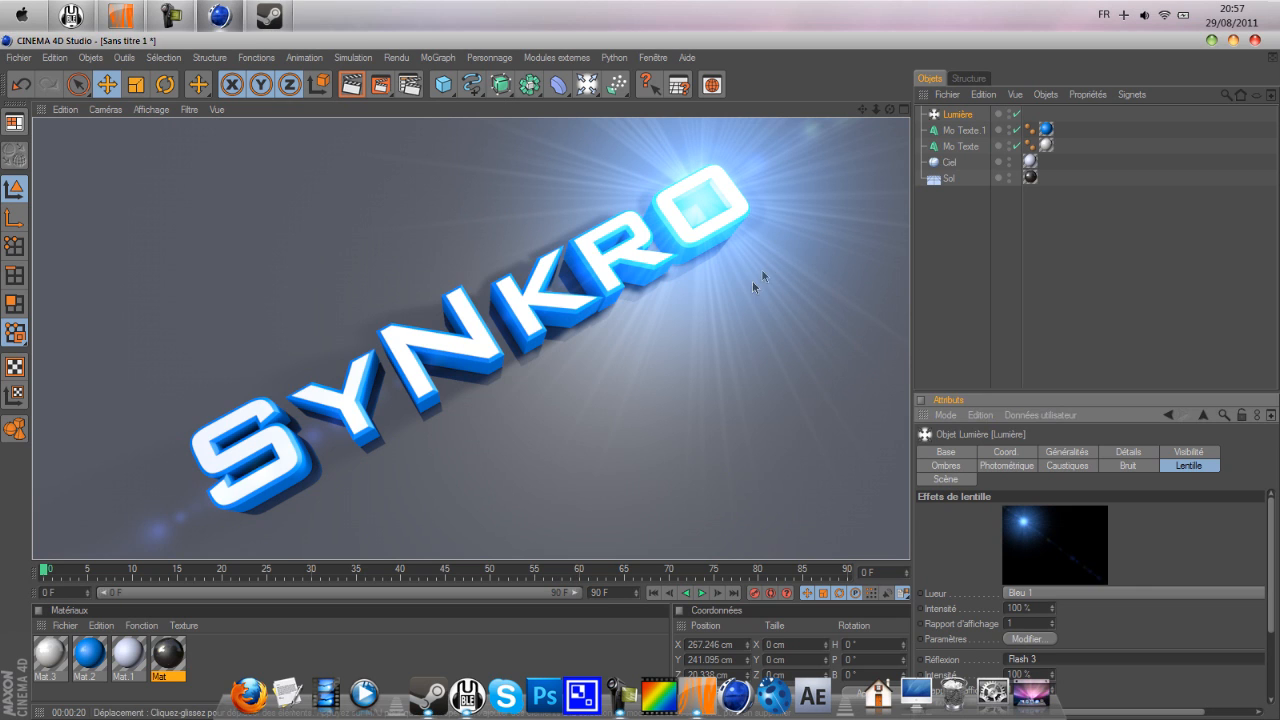
Render the final 1600 x 900 image as SyNkro.jpg in the picture viewer, checking the Steam chat during the render.
click(381, 87)
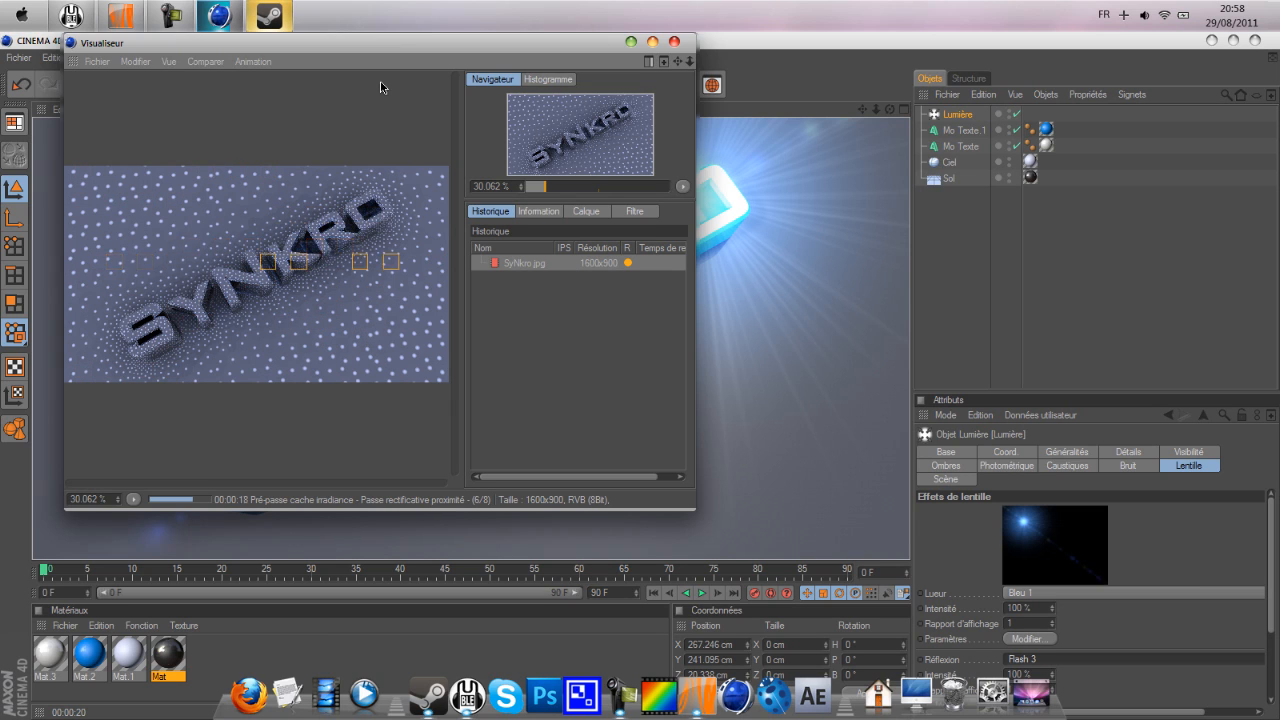
click(286, 16)
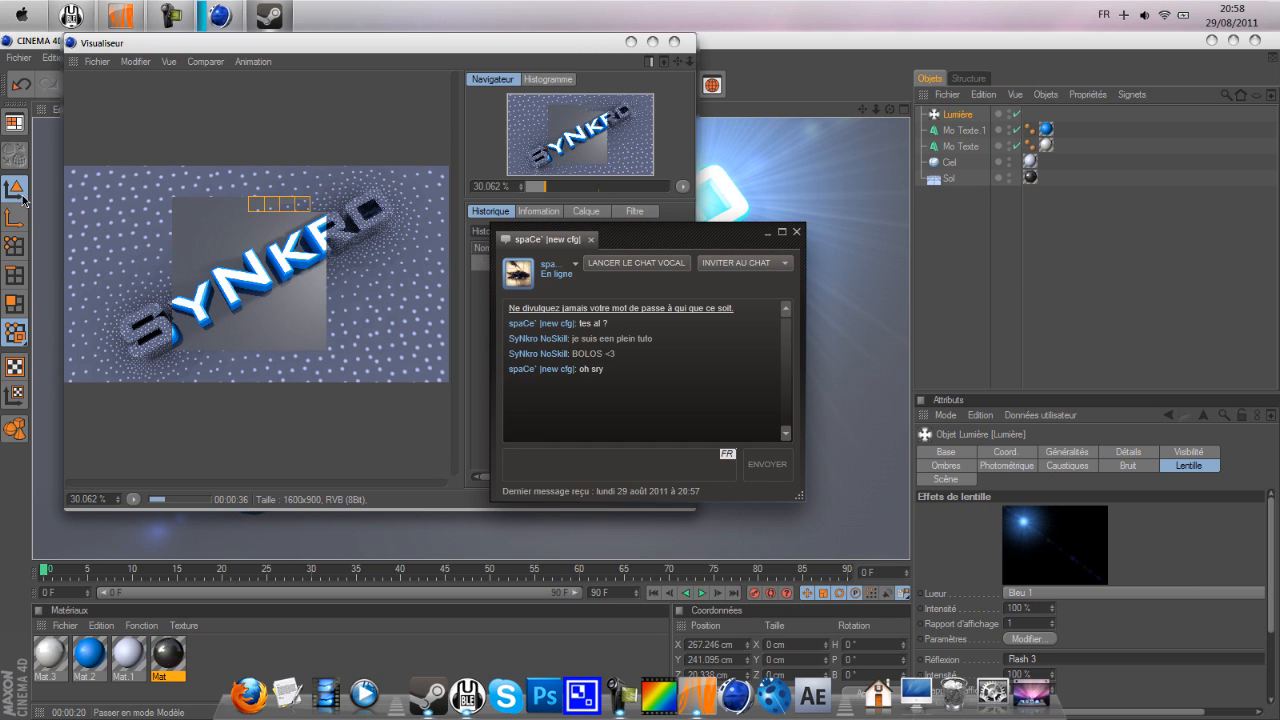
click(212, 113)
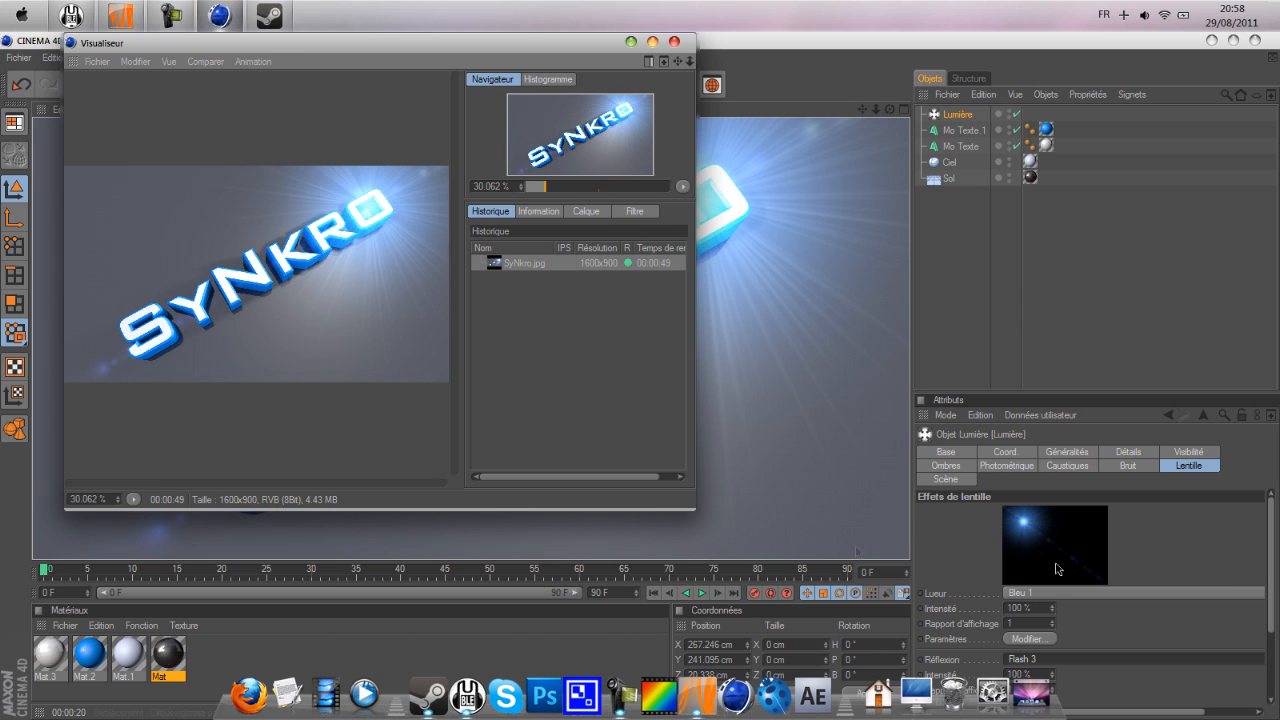
Switch to the desktop, view the rendered SyNkro image at full size and close it.
click(1273, 11)
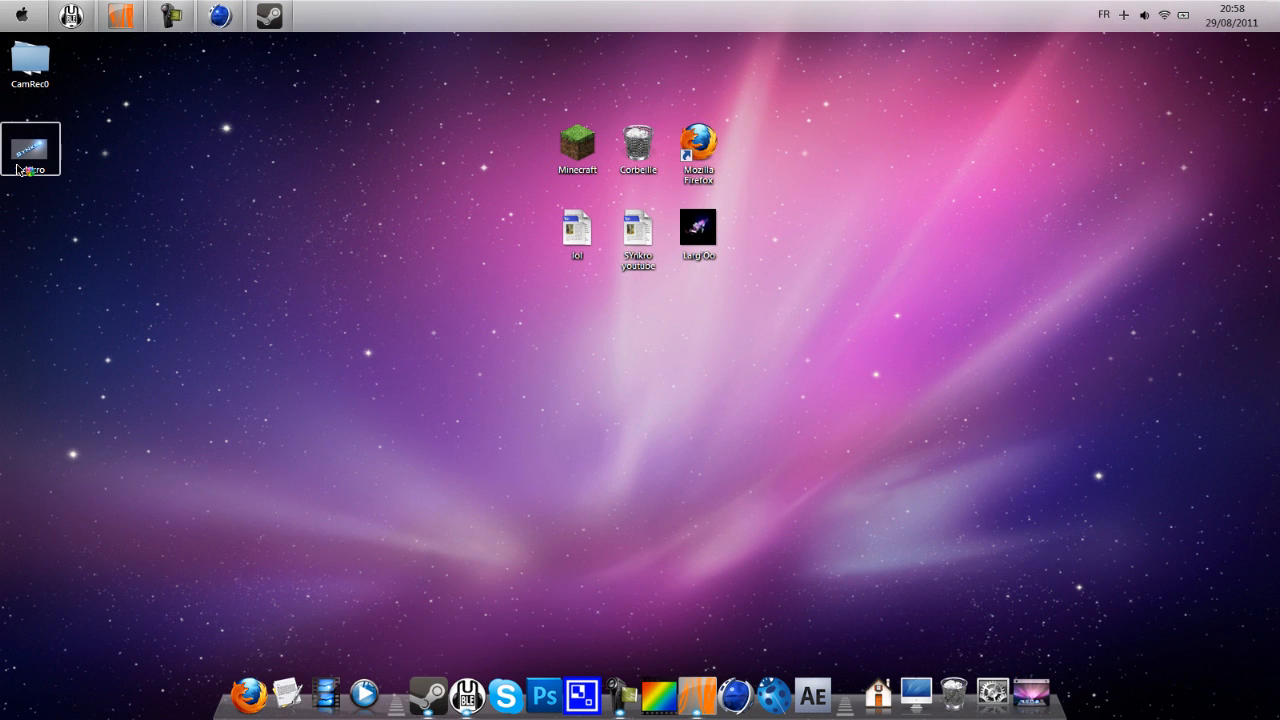
double_click(20, 166)
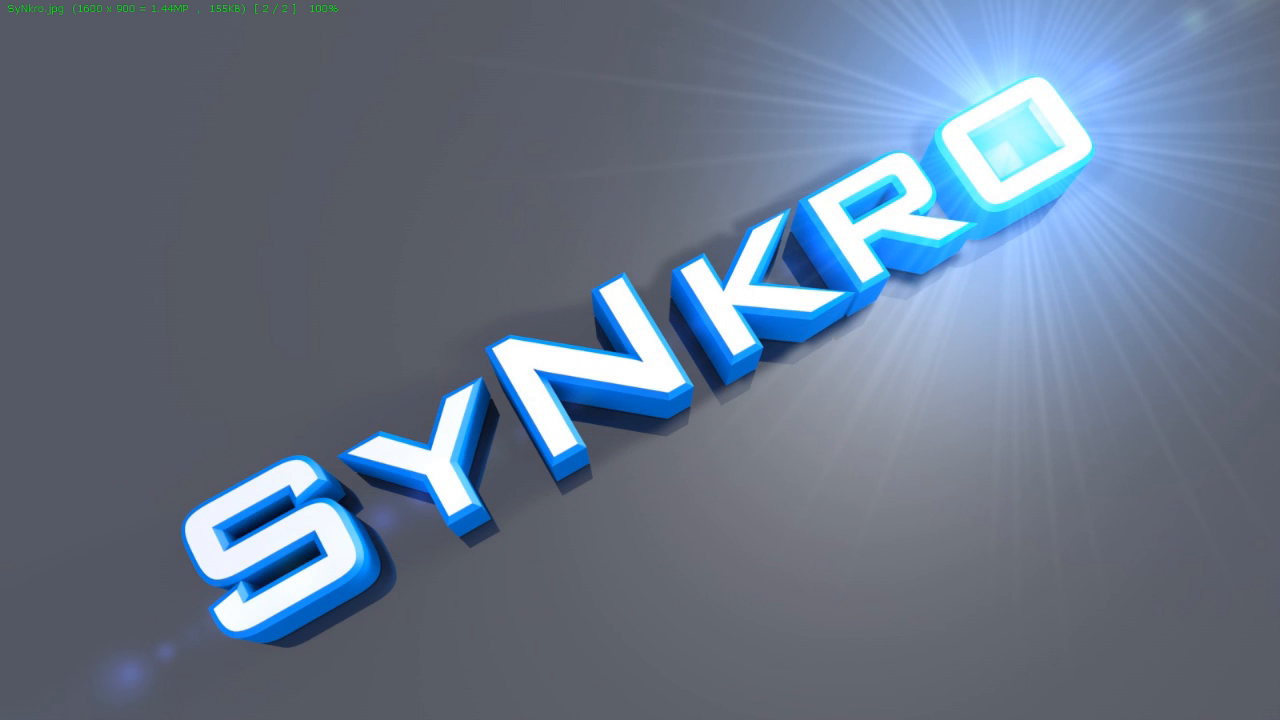
key(Escape)
mouse_move(162, 15)
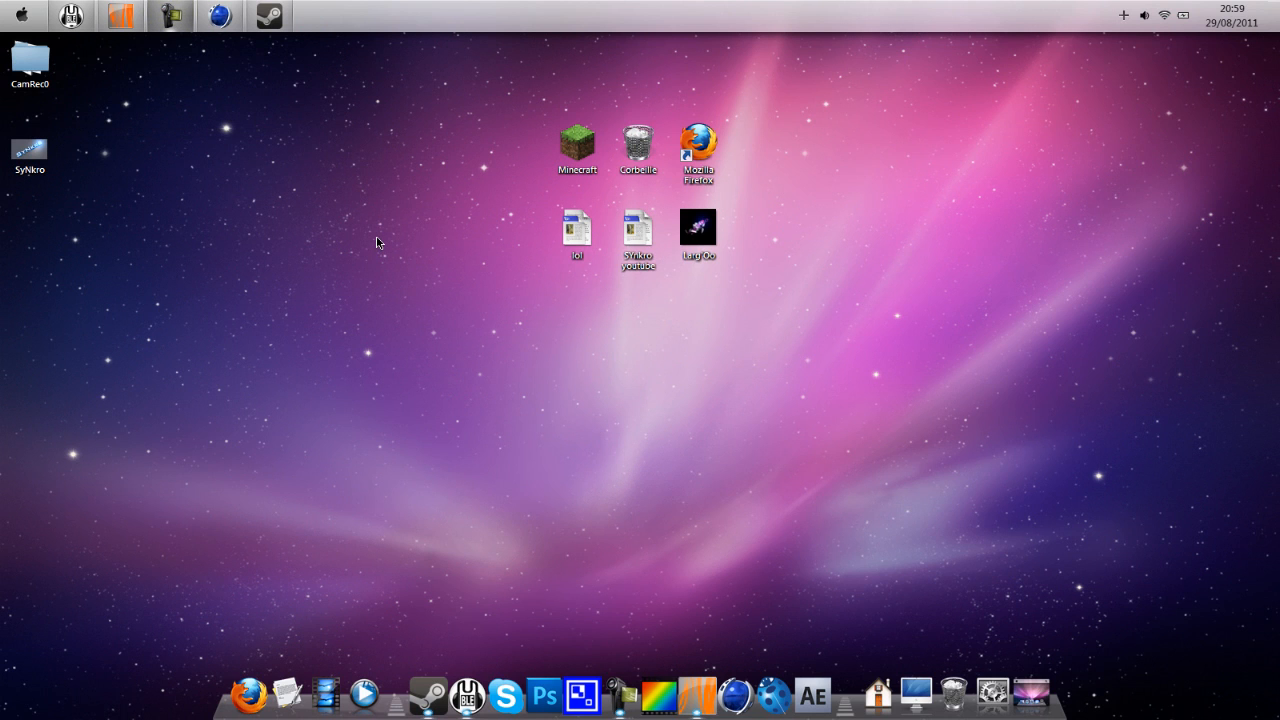